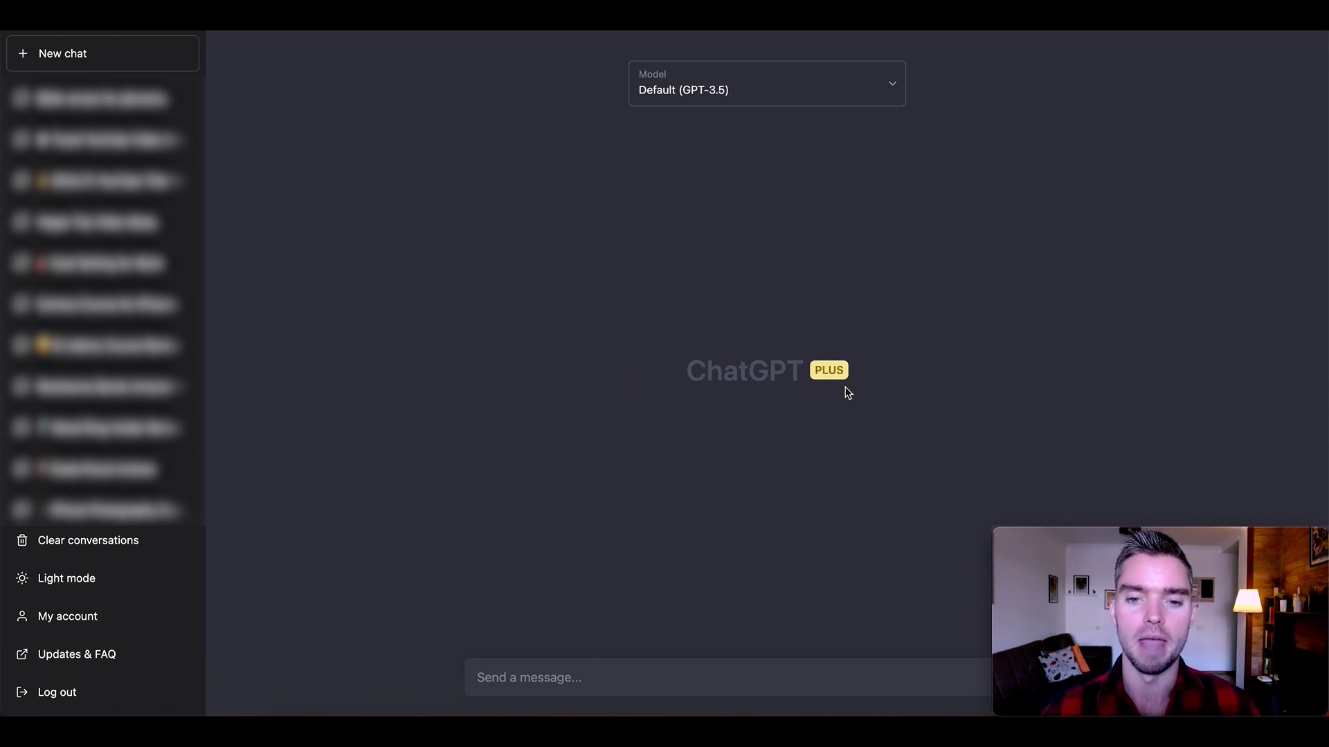
Check the available chat models without switching, then scroll the script up to its title and Prompt #1
left_click(788, 95)
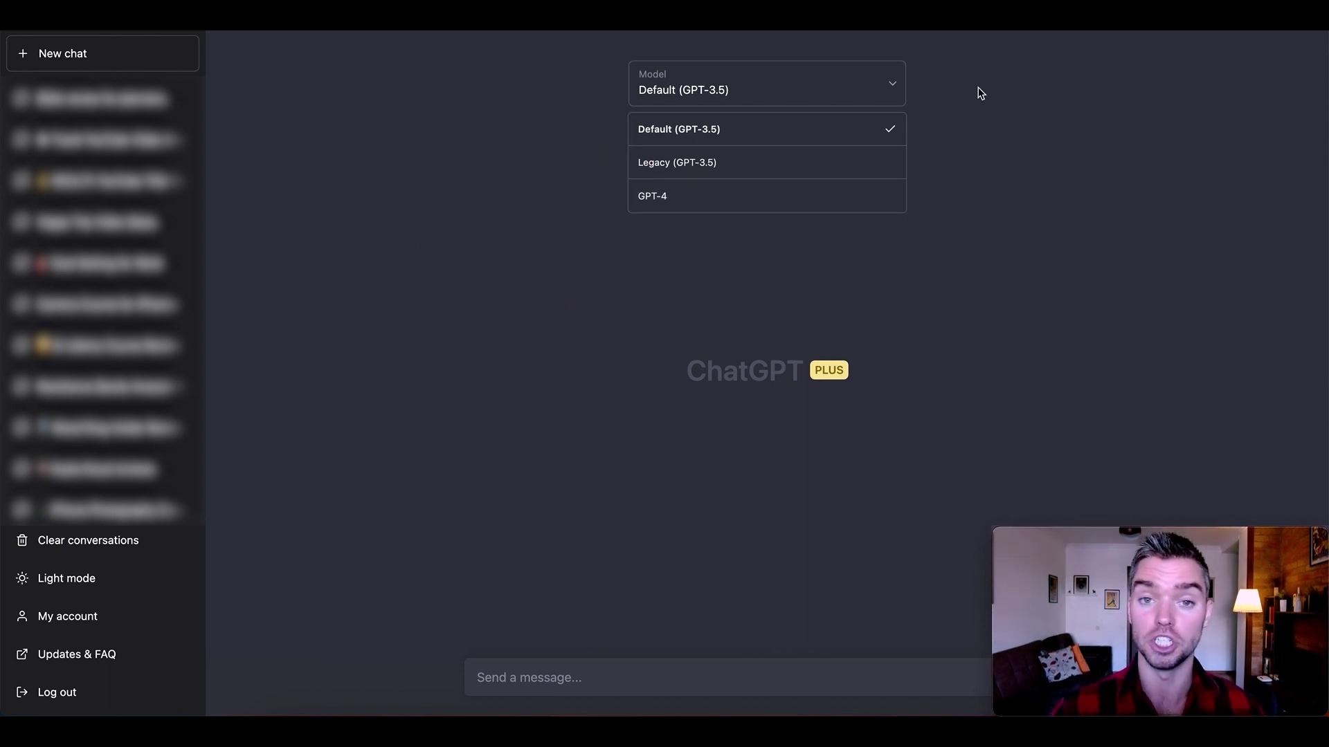
mouse_move(850, 195)
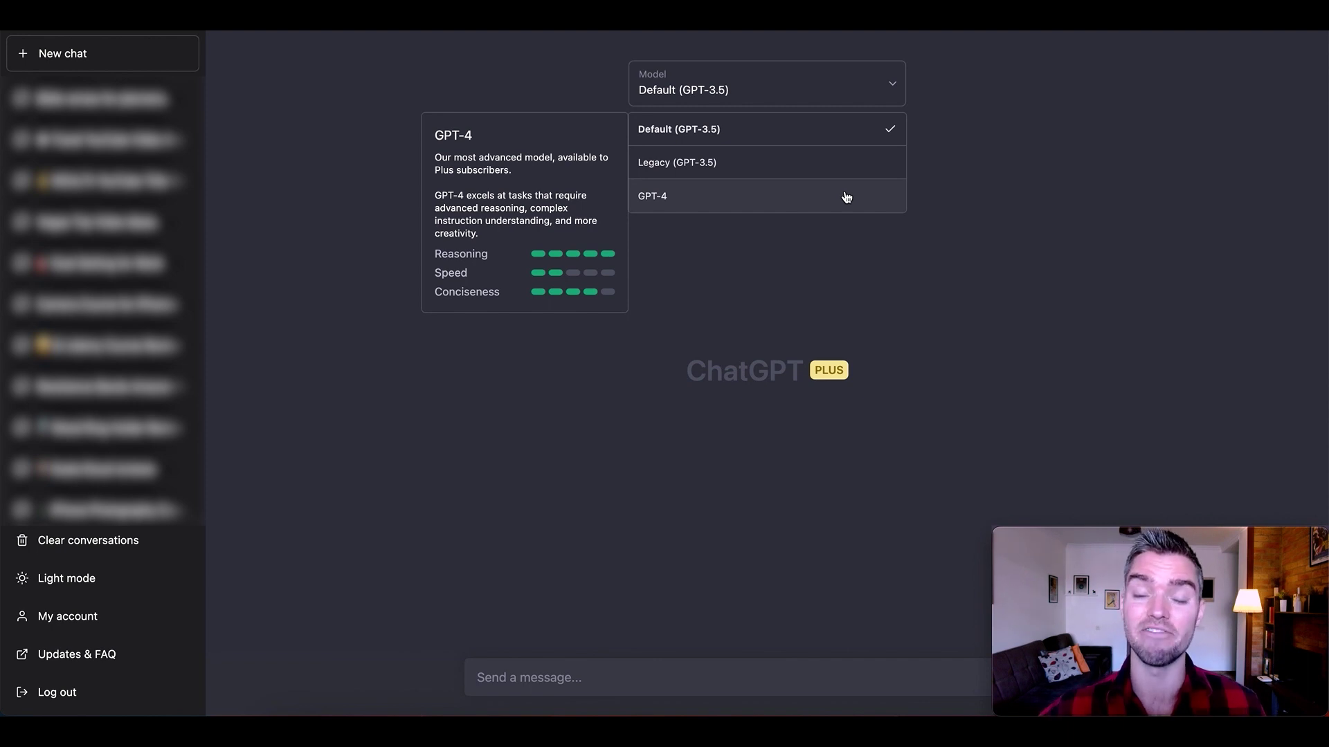
left_click(956, 91)
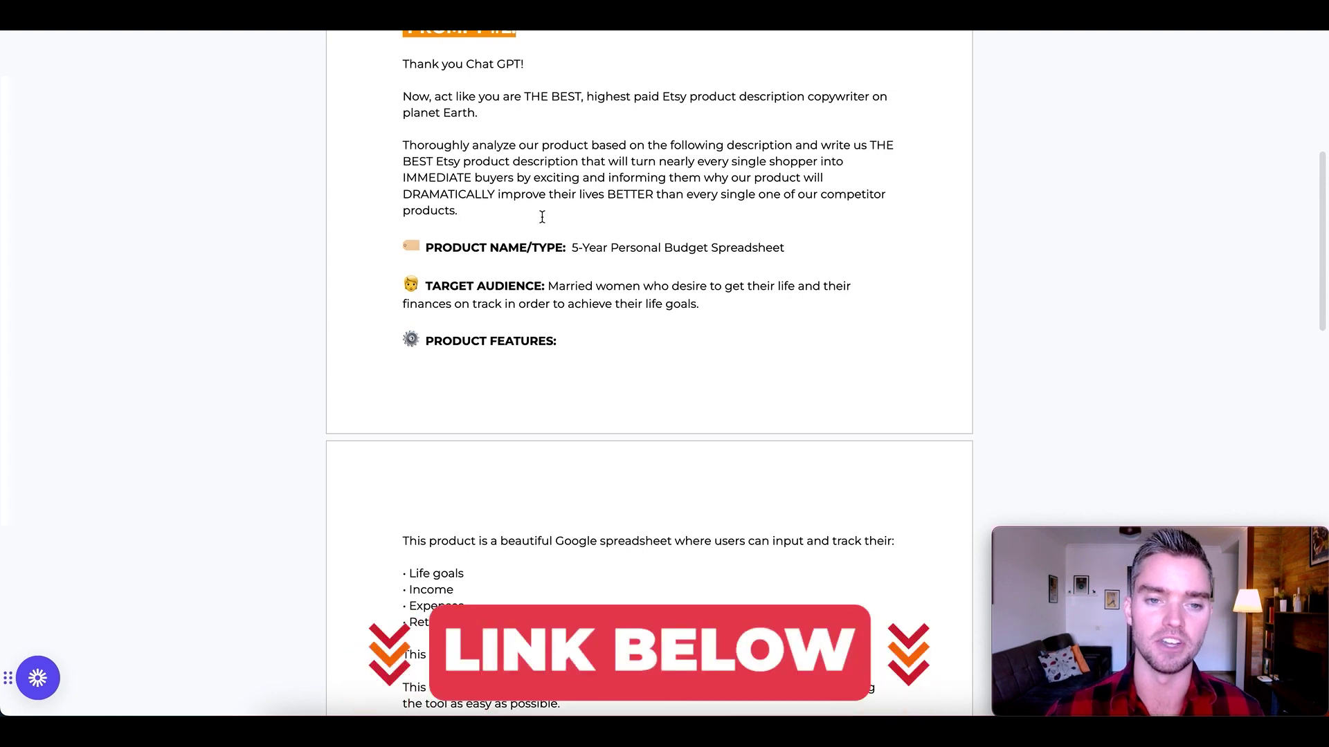
scroll(542, 218, "up", 6)
scroll(542, 218, "up", 1)
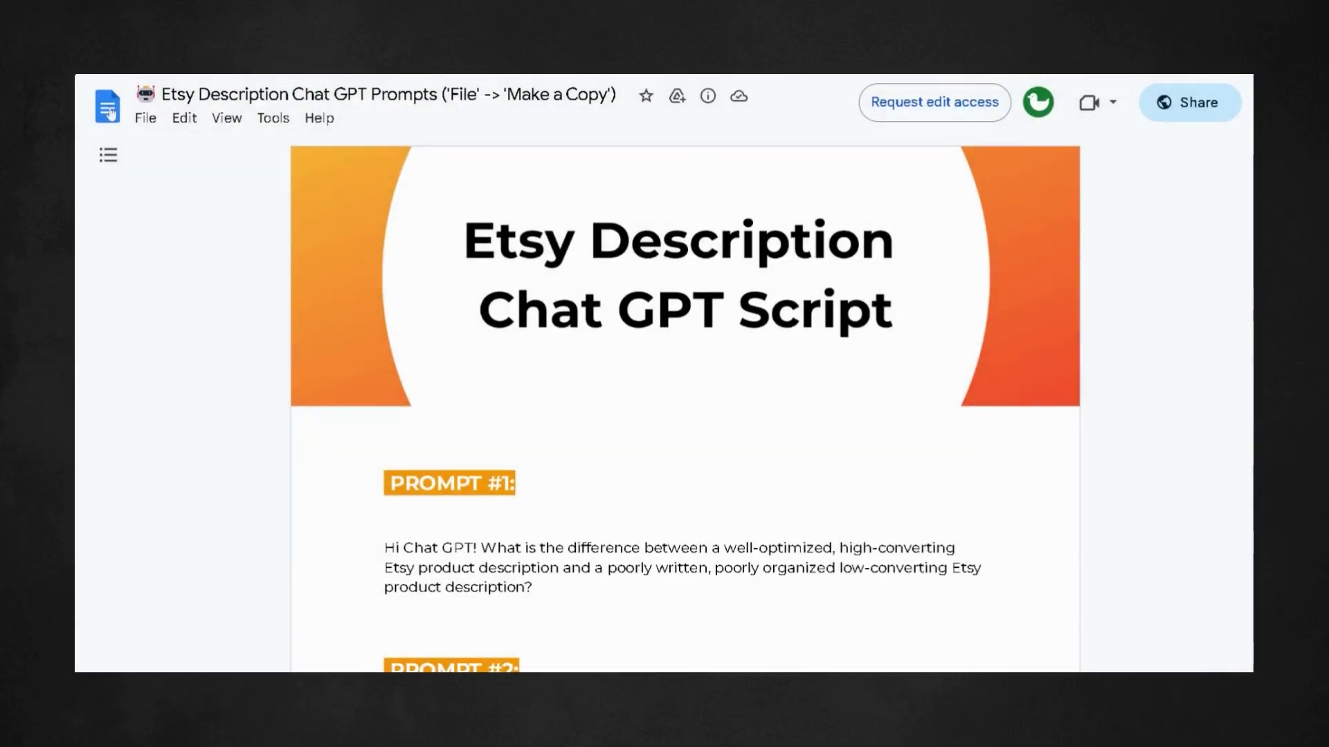
left_click(145, 118)
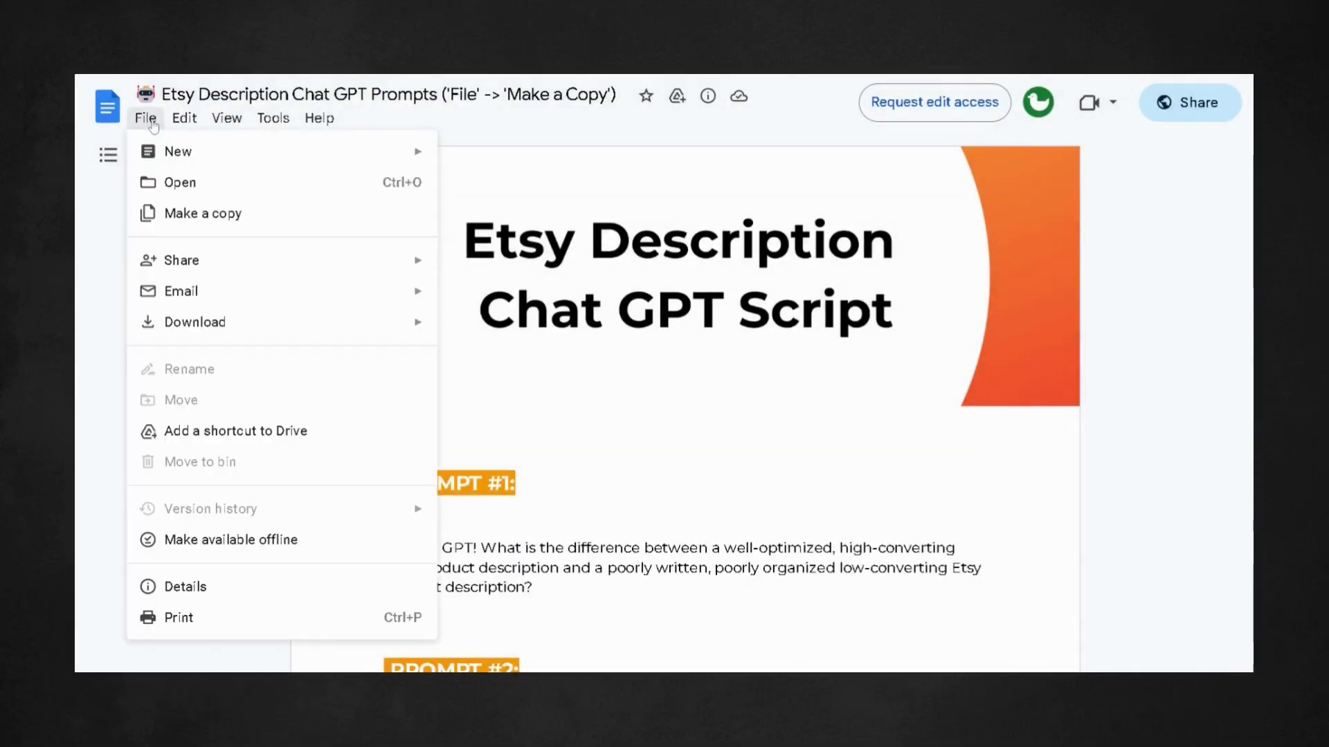
left_click(187, 214)
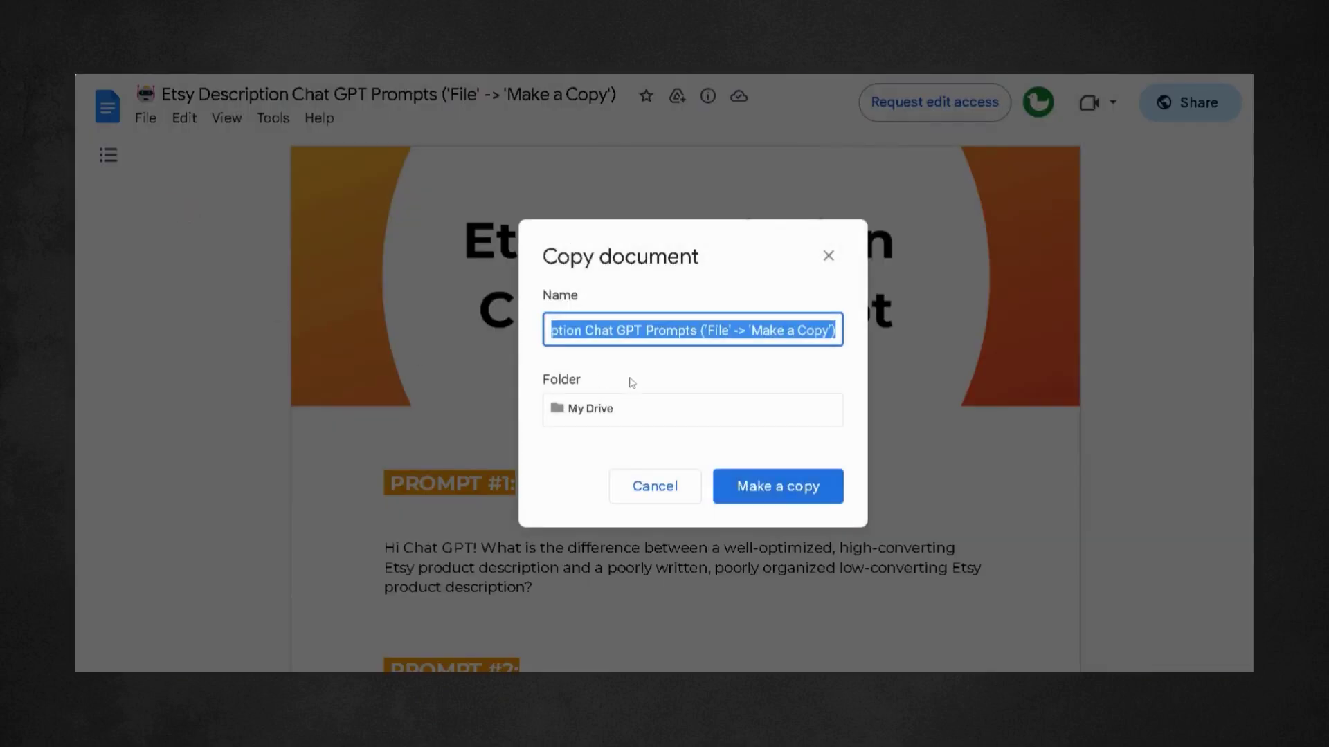
left_click(685, 498)
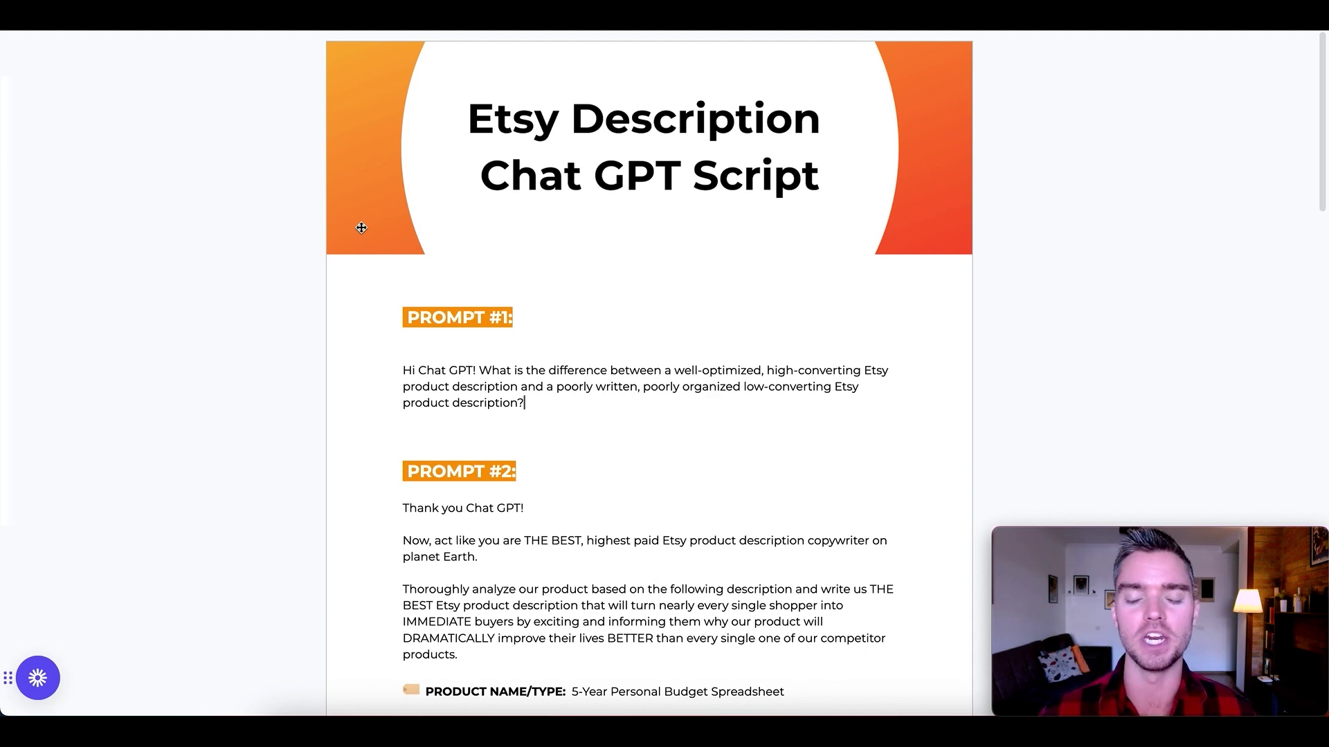
Scroll down through the script to Differentiation, then back up to Prompt #2's audience details
scroll(510, 415, "down", 5)
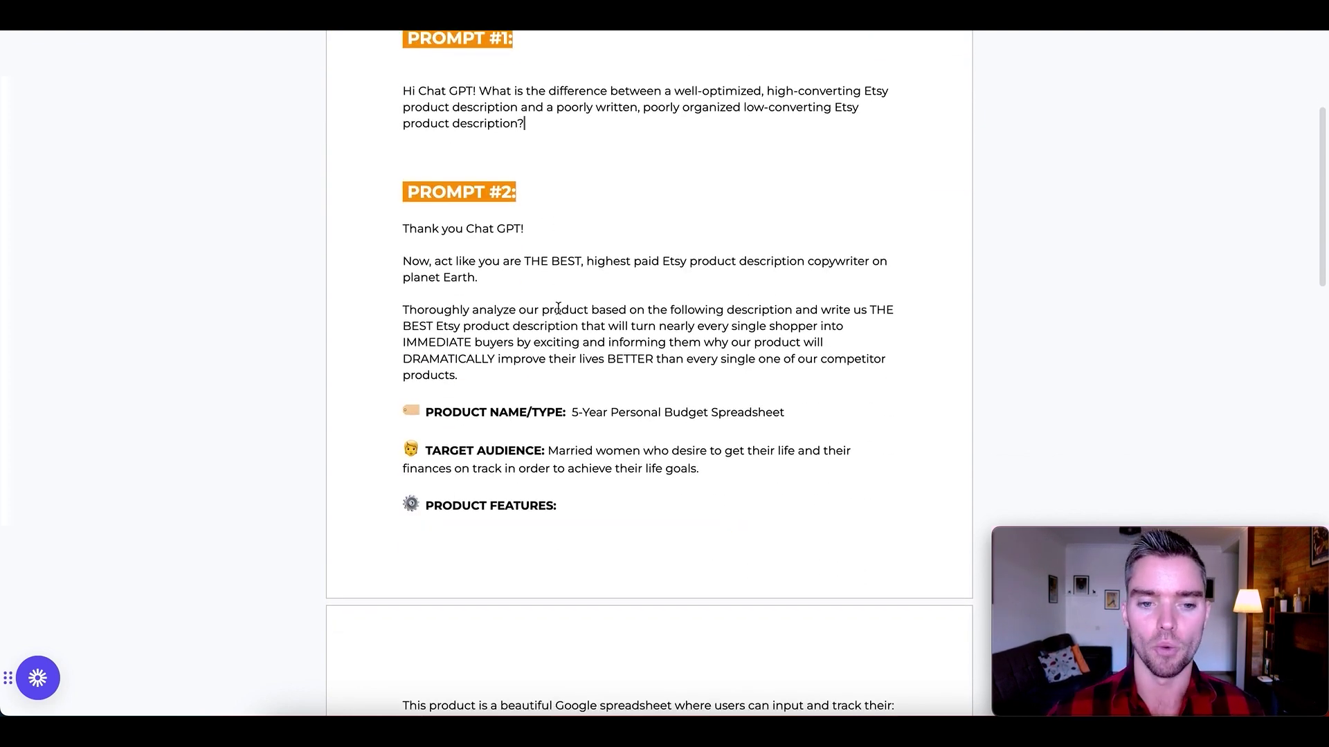
scroll(558, 308, "down", 1)
scroll(558, 308, "down", 1)
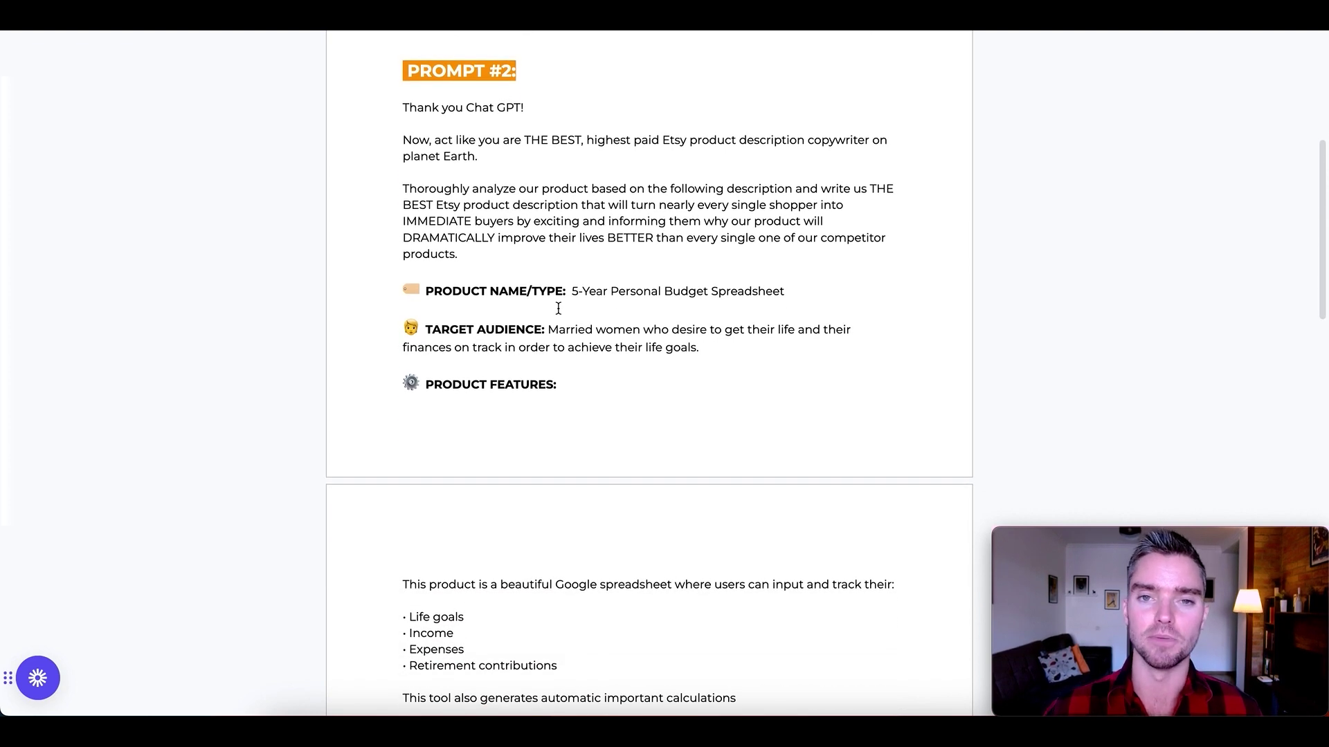
scroll(559, 308, "down", 1)
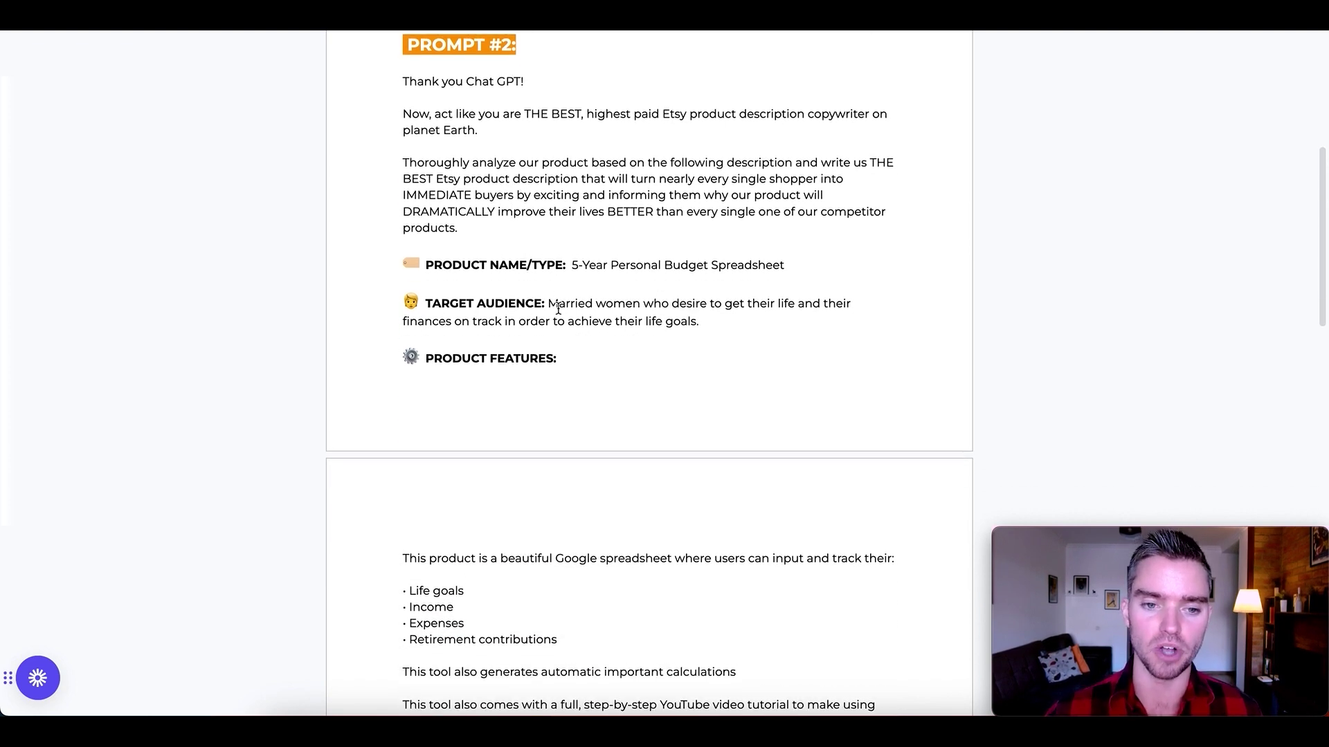
scroll(542, 261, "down", 1)
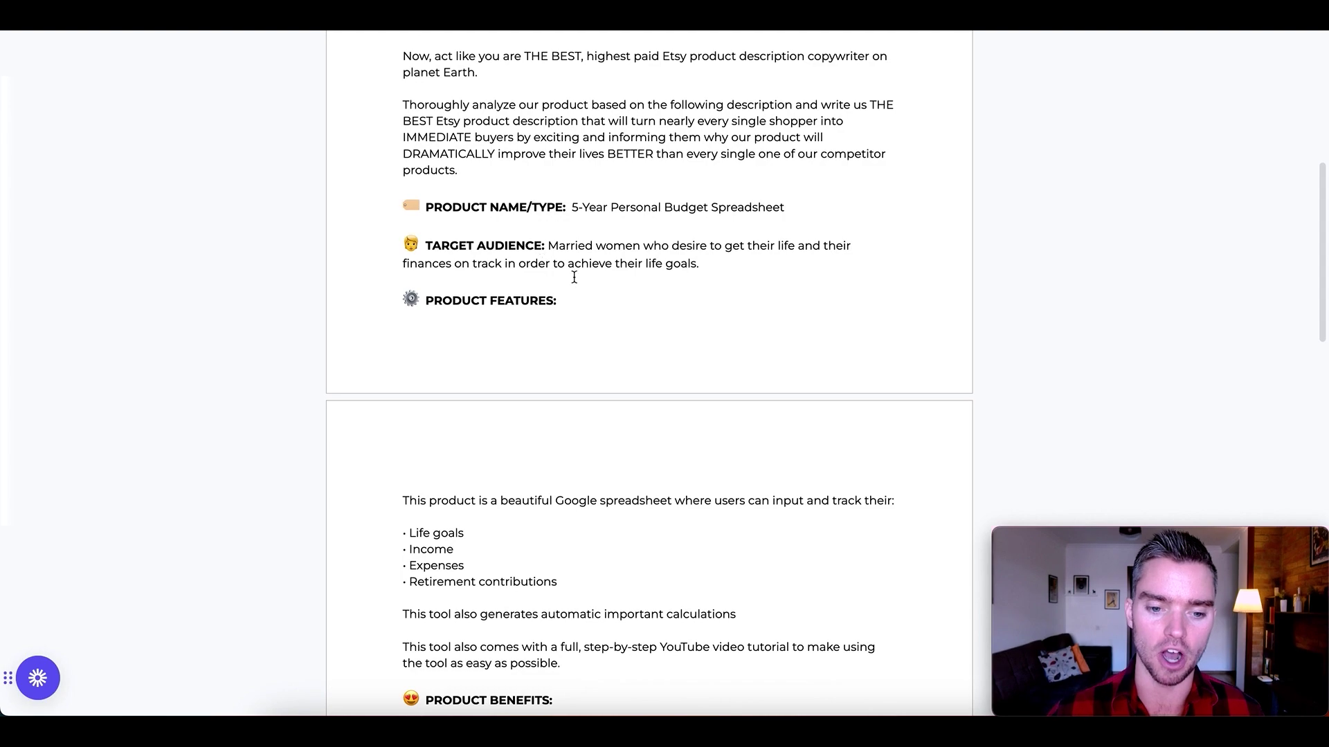
scroll(546, 308, "down", 10)
scroll(549, 313, "down", 3)
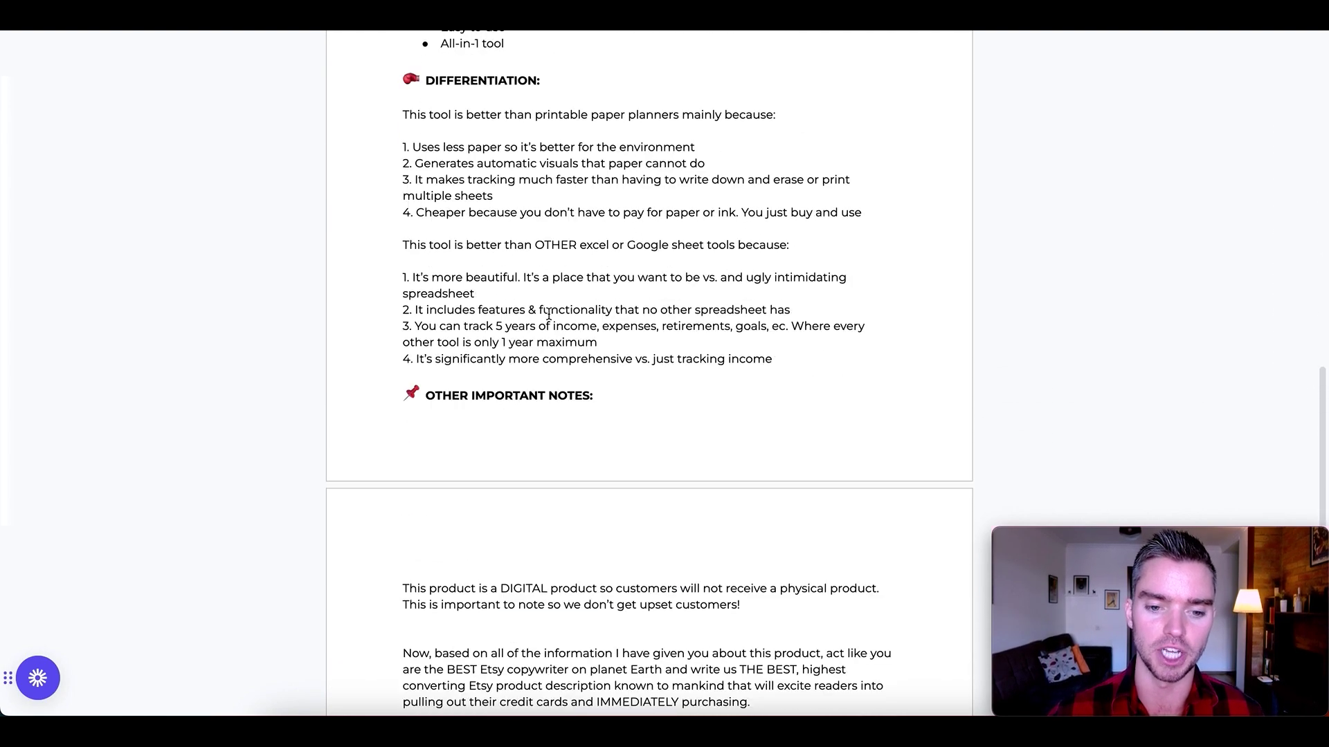
scroll(549, 313, "up", 16)
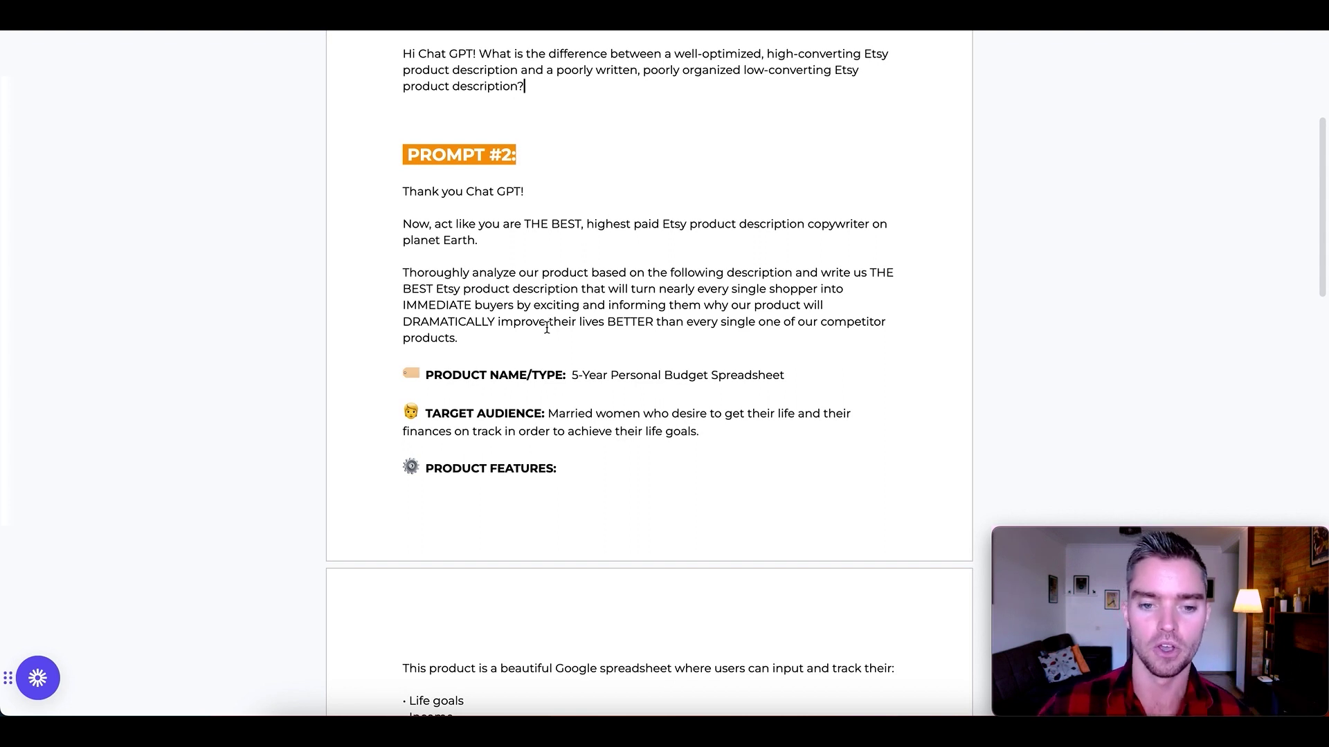
Scroll to the product features text and benefits list at the top of page 2
scroll(547, 339, "down", 1)
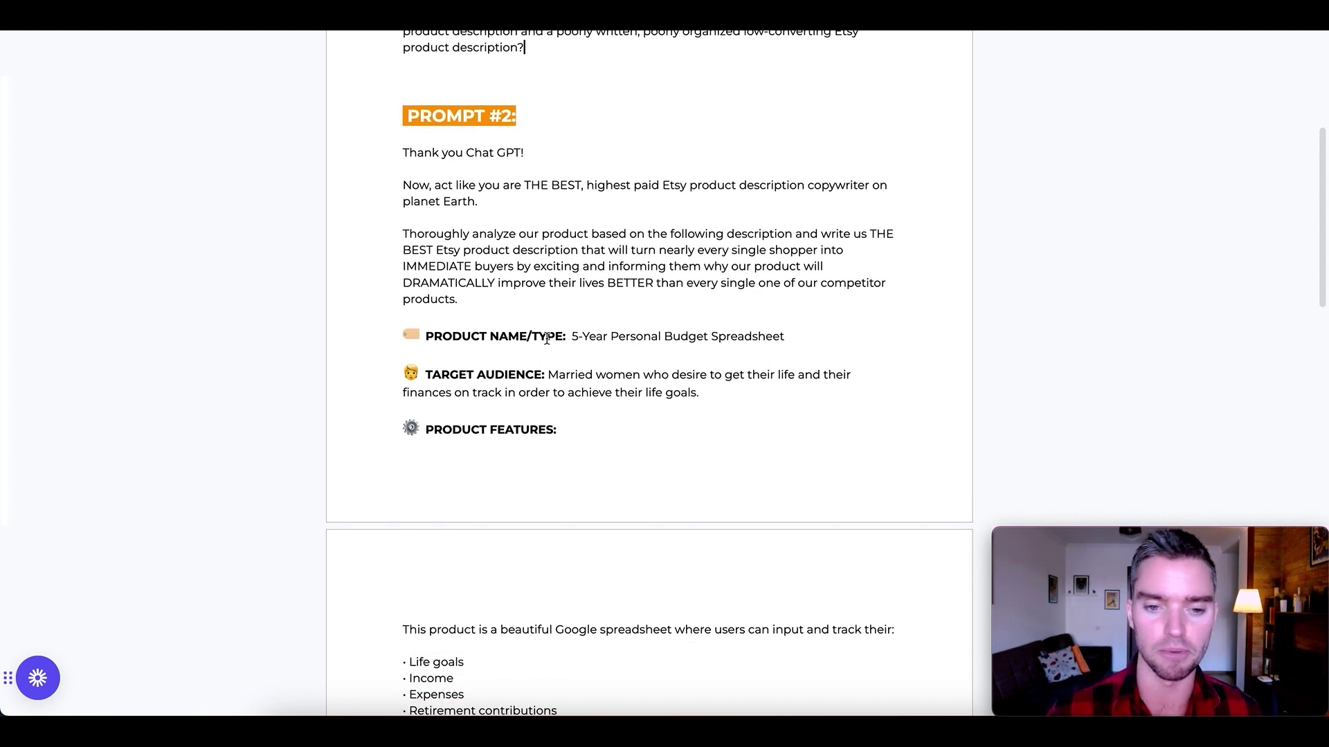
scroll(547, 338, "down", 1)
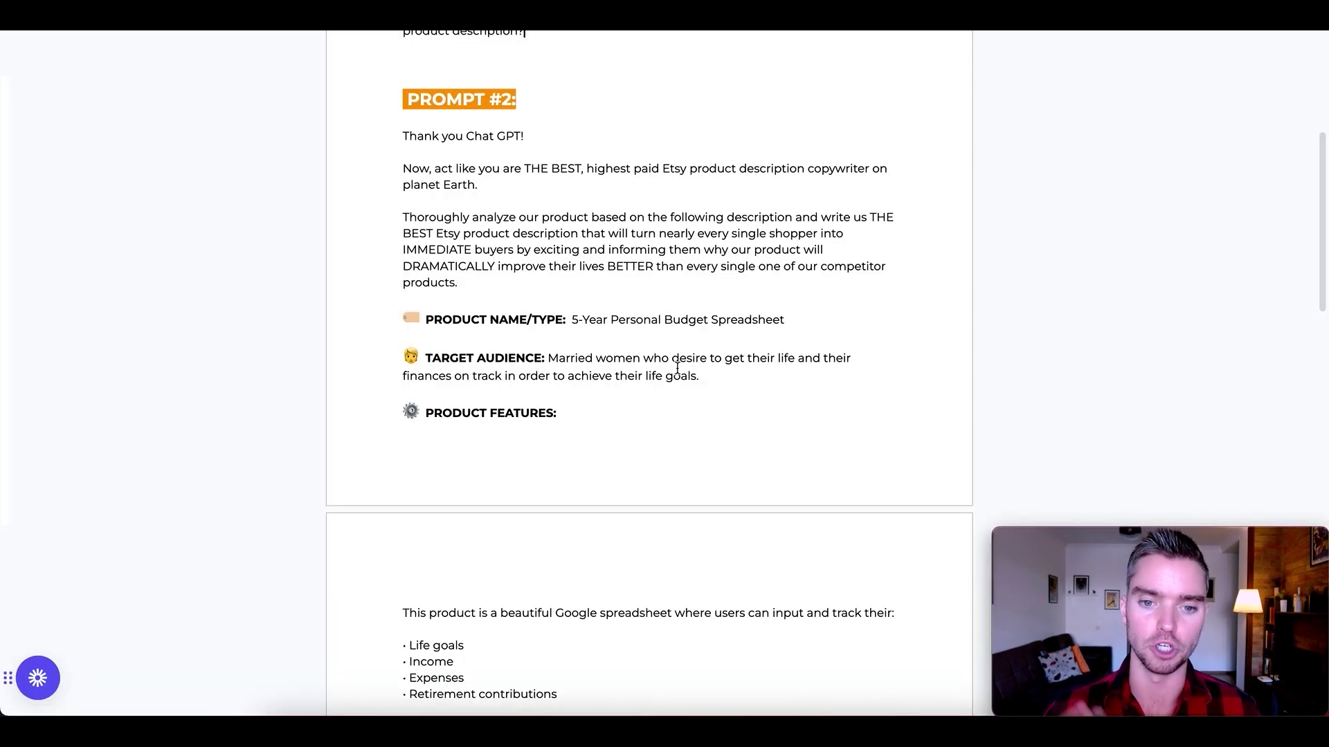
scroll(677, 367, "down", 3)
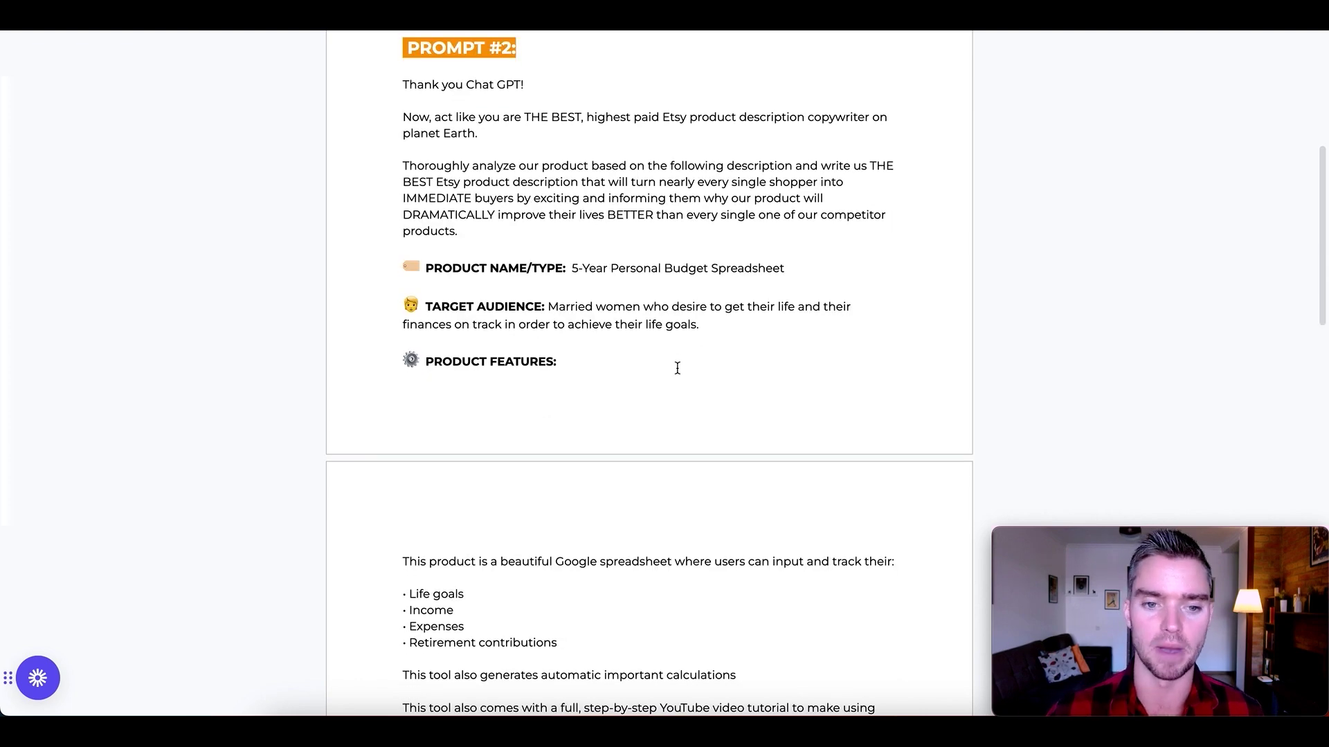
scroll(633, 274, "down", 2)
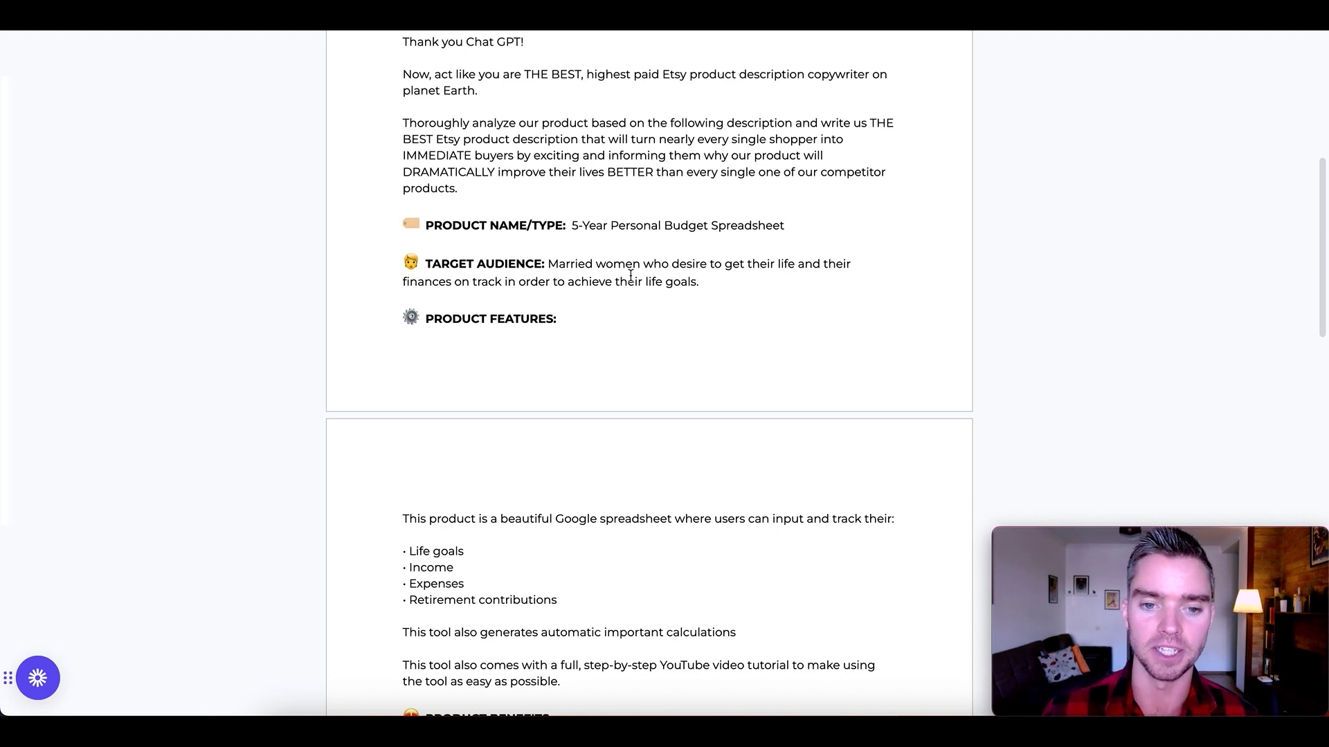
scroll(598, 296, "up", 1)
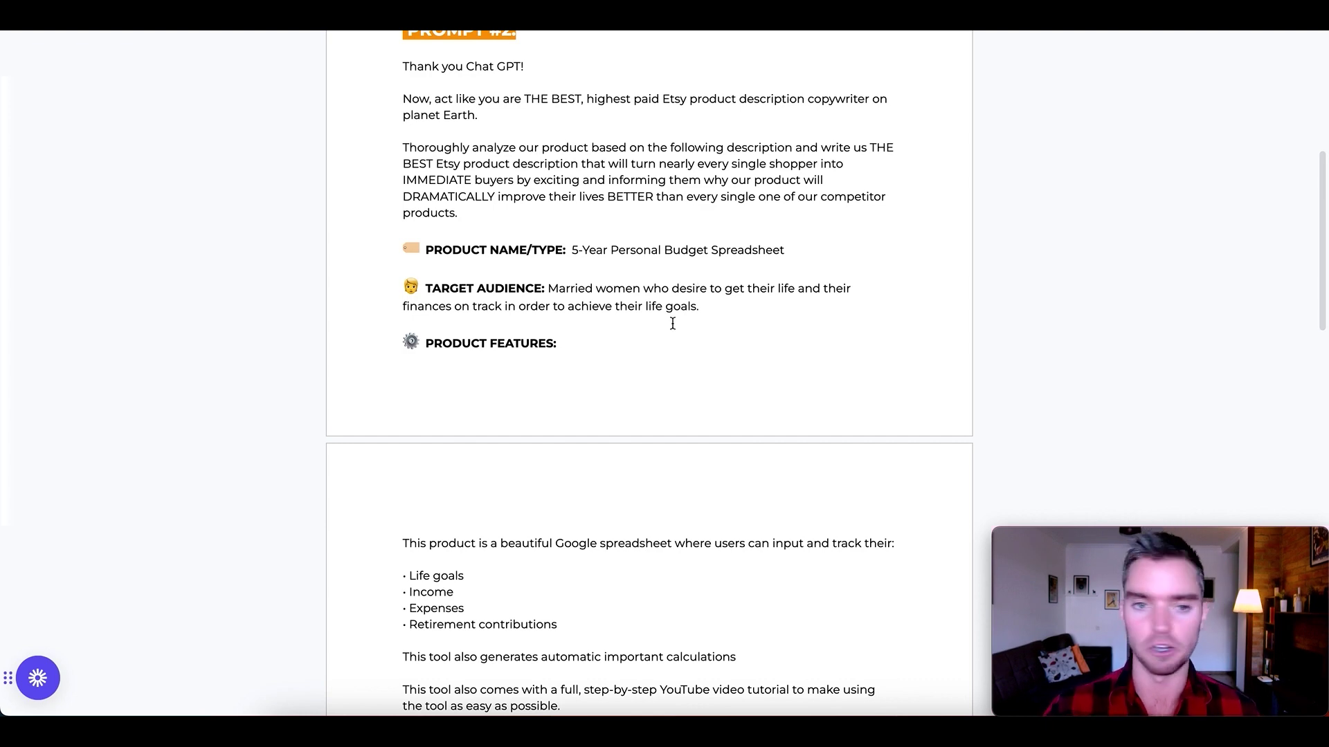
scroll(672, 323, "down", 4)
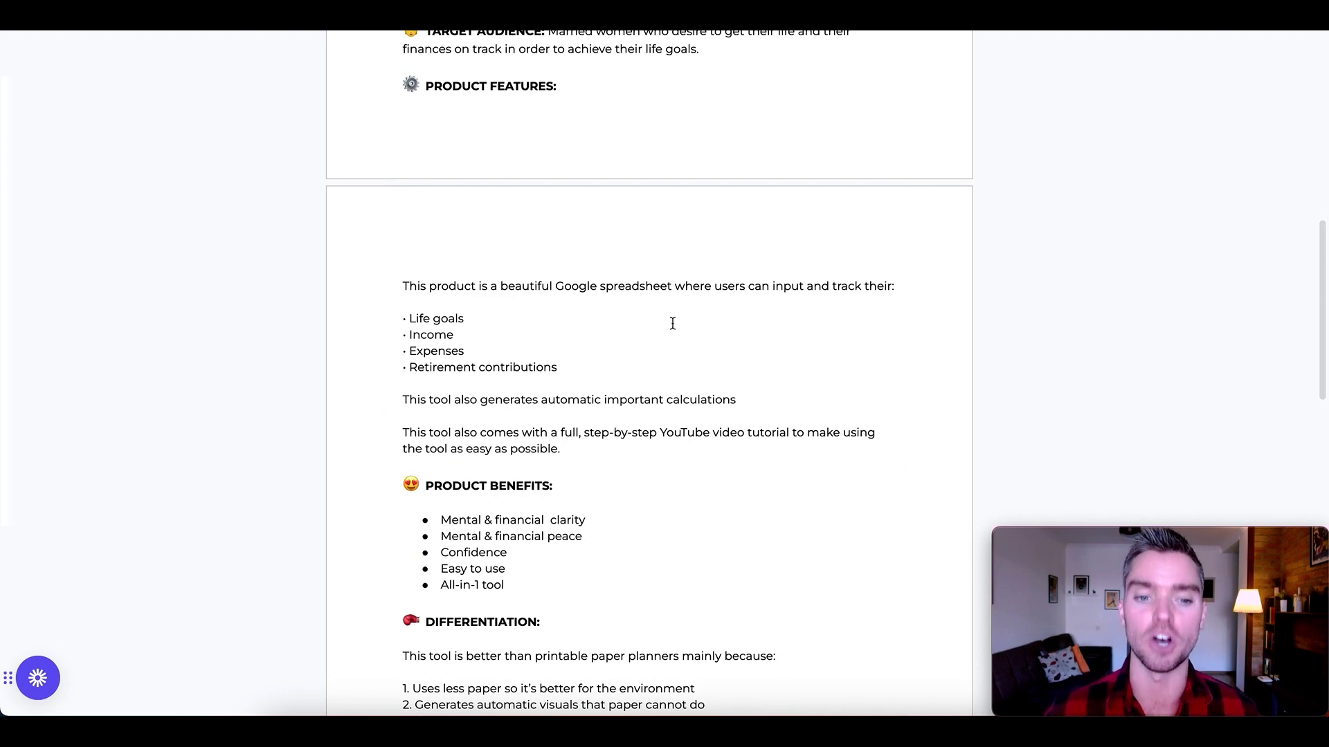
Insert 'to use' so the tutorial sentence reads 'as easy to use as possible'
scroll(672, 323, "down", 2)
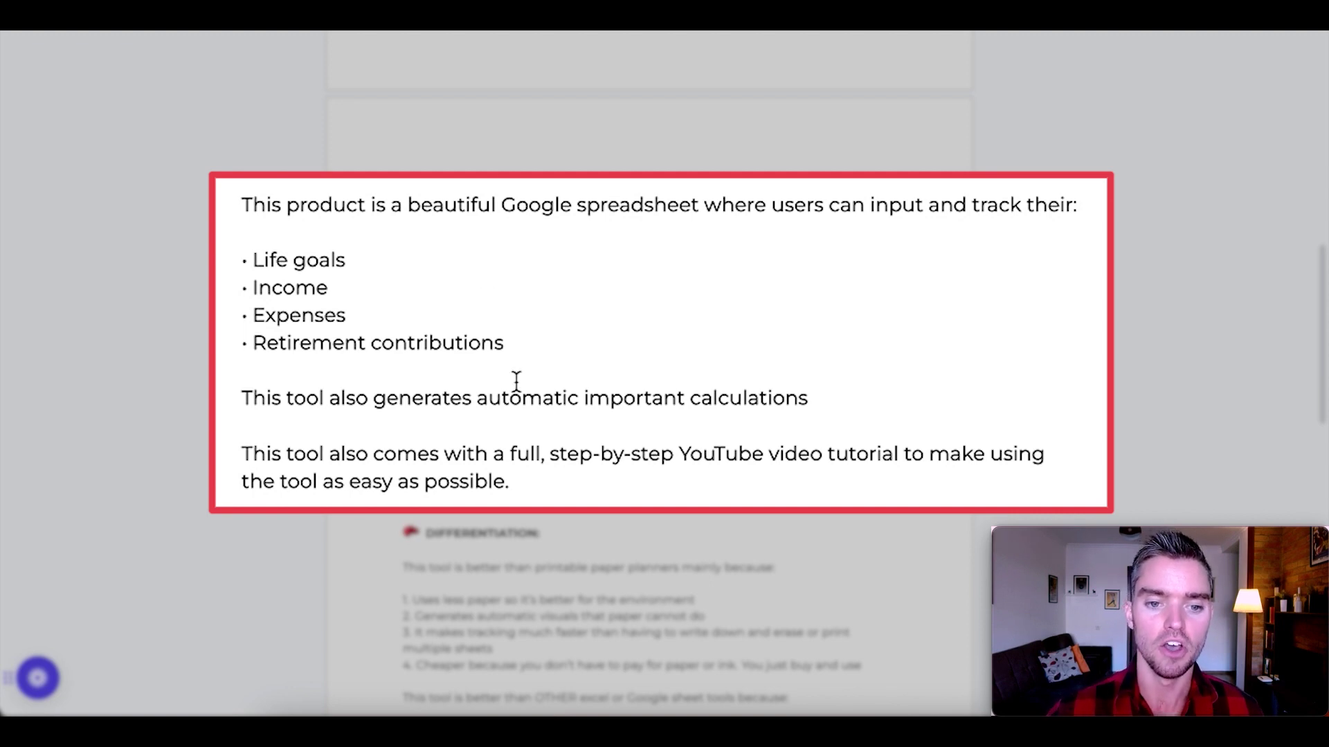
scroll(516, 381, "down", 1)
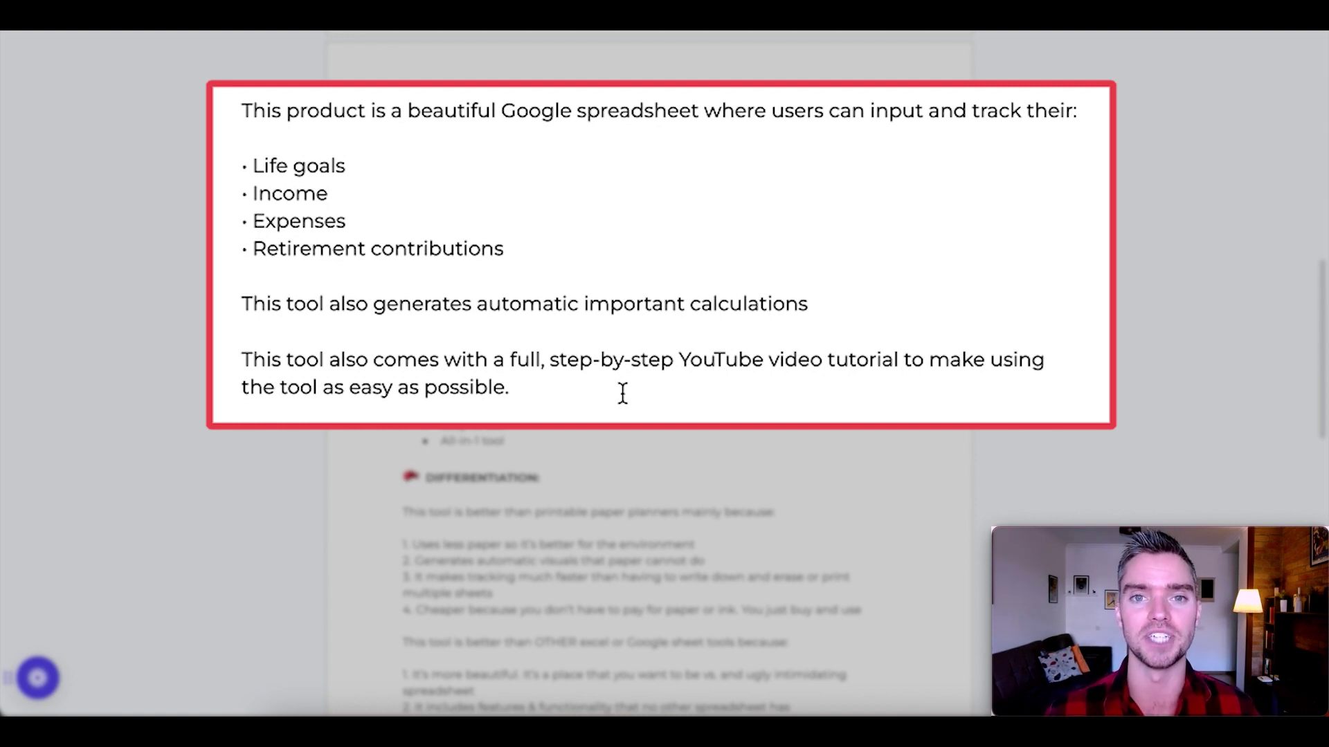
left_click(563, 385)
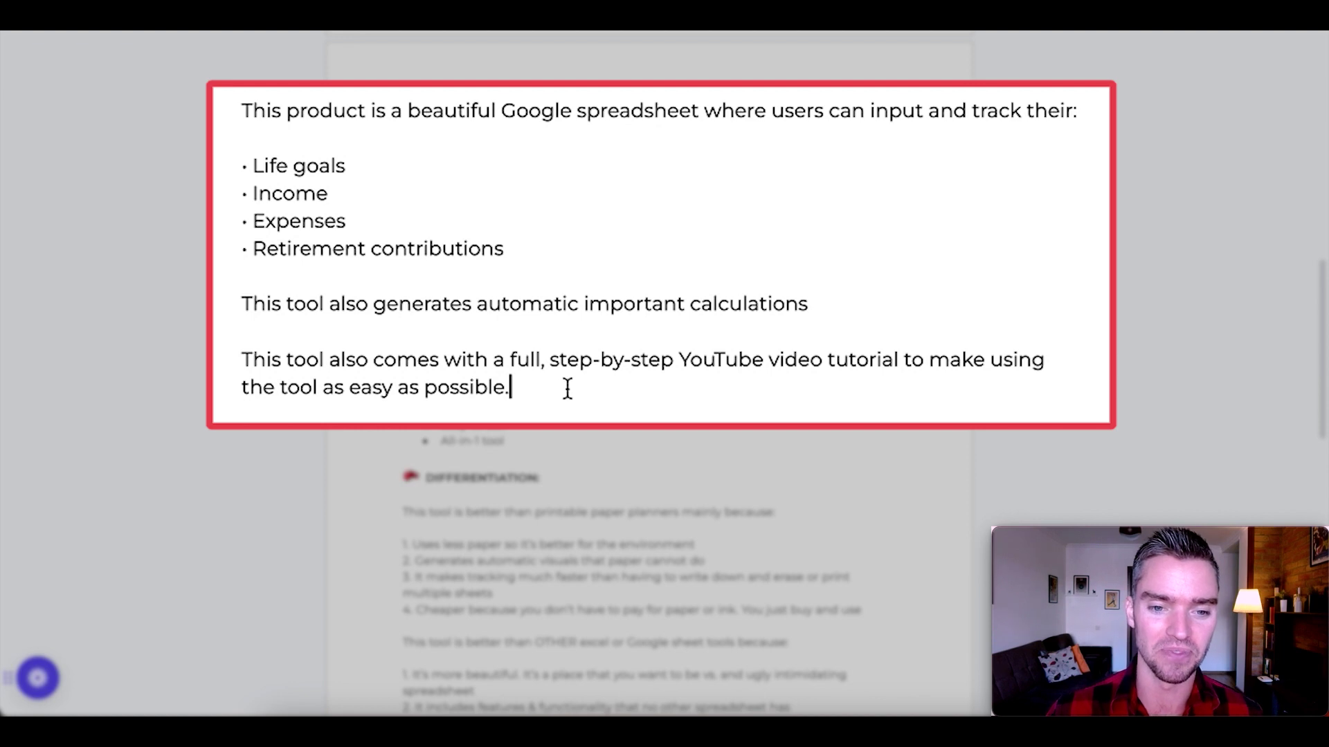
scroll(566, 386, "down", 1)
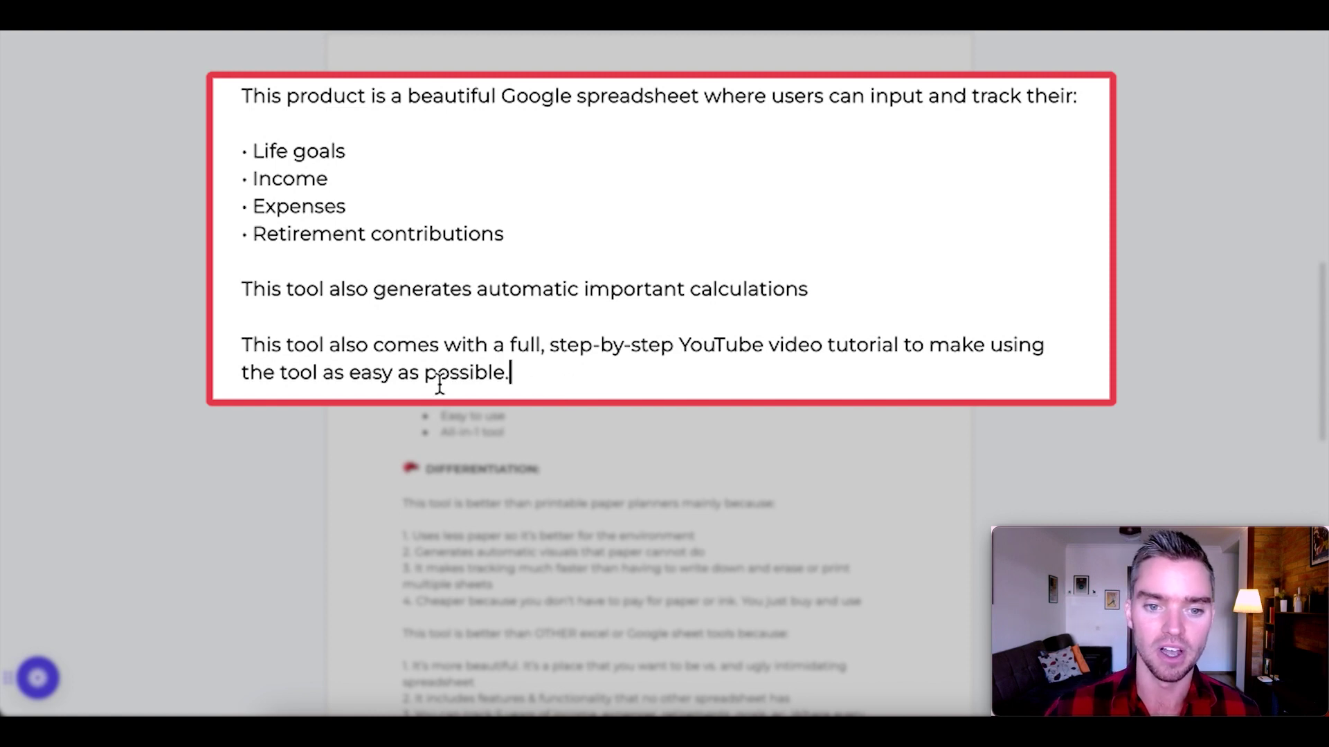
left_click(399, 382)
type("to use")
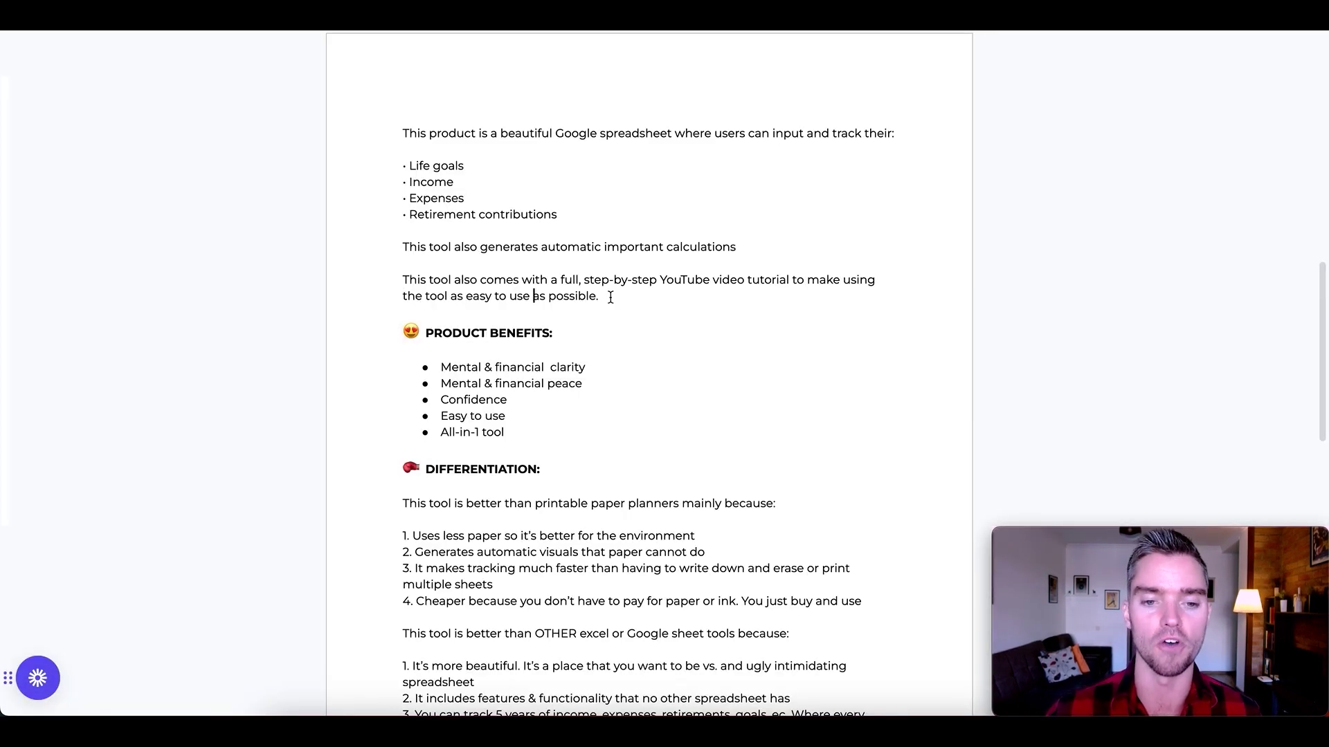
left_click(574, 332)
scroll(573, 333, "down", 2)
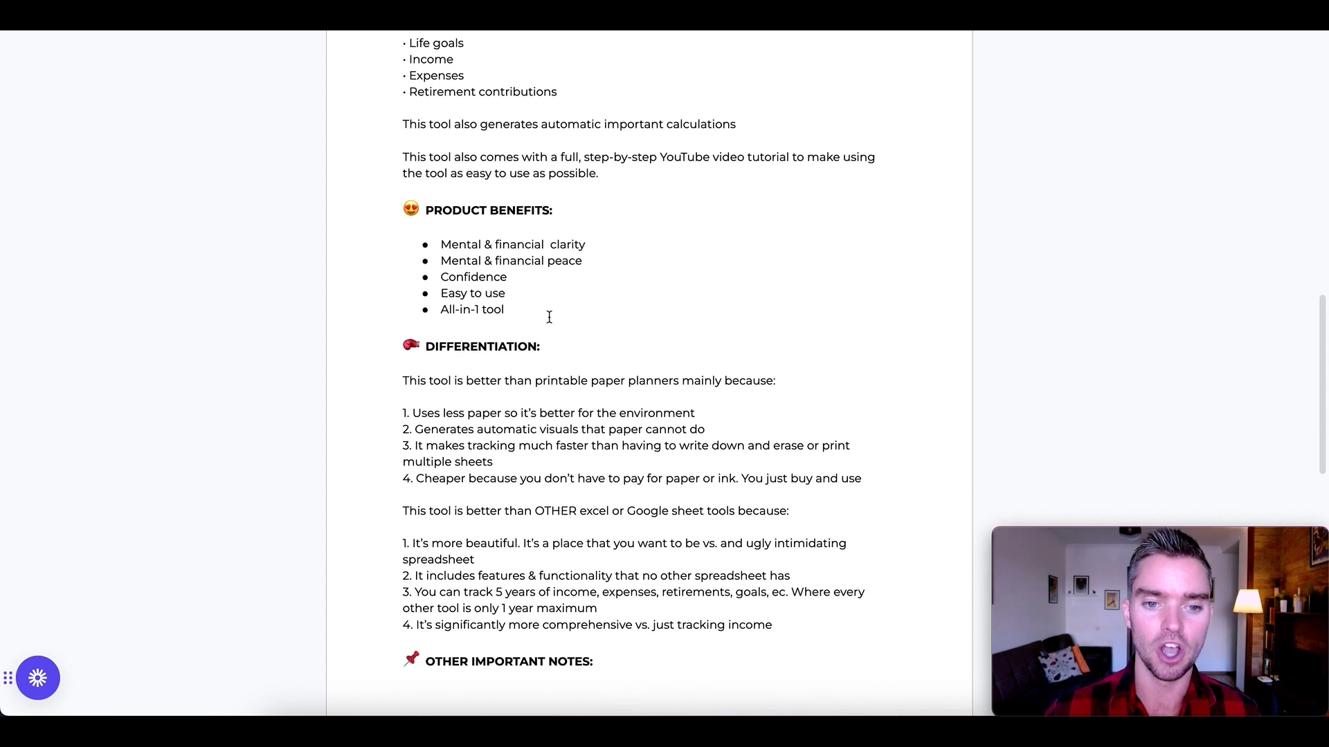
left_click(542, 308)
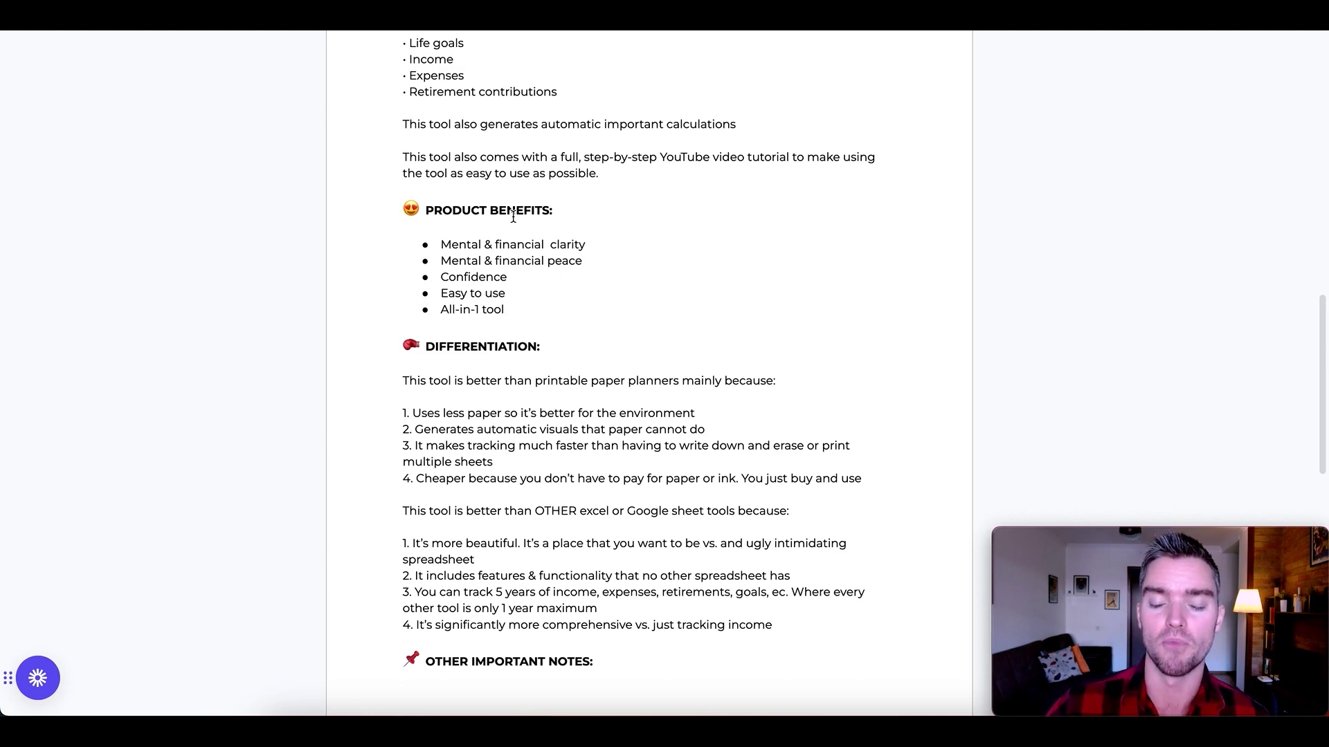
scroll(513, 217, "up", 1)
scroll(529, 296, "up", 7)
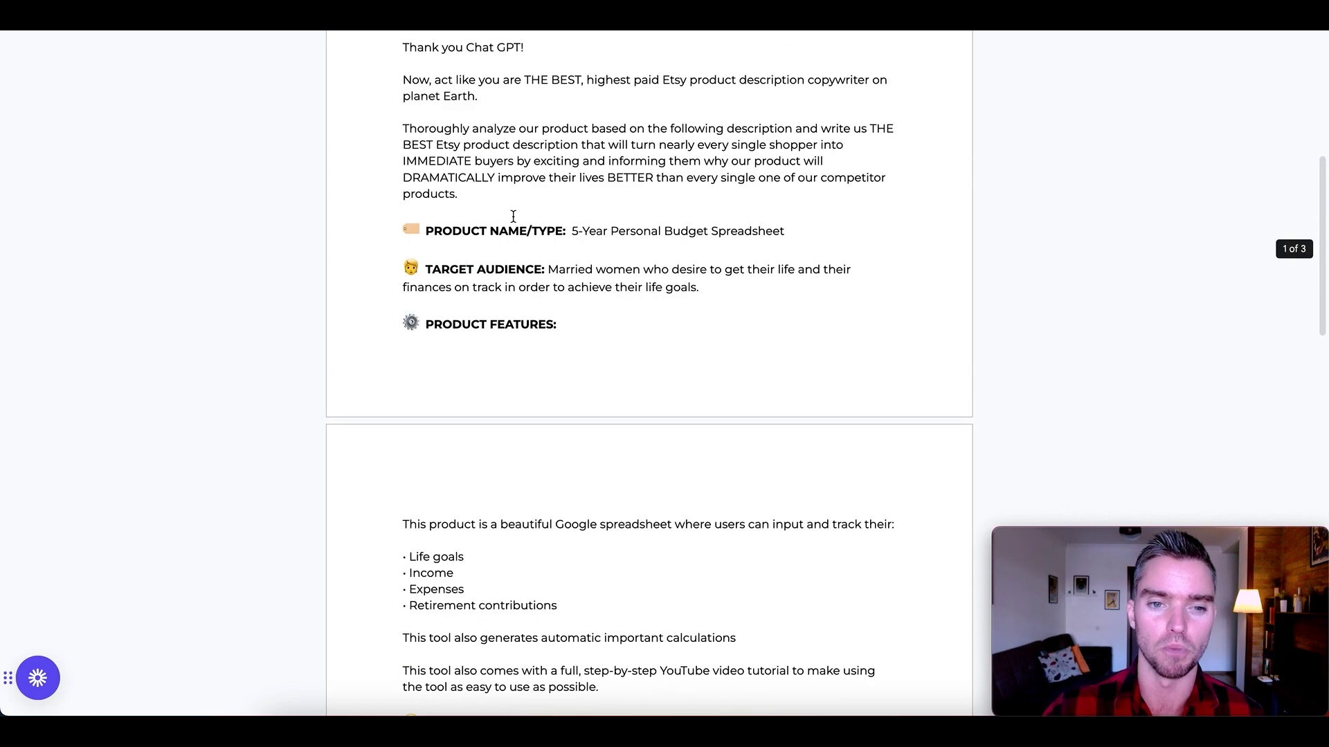
scroll(528, 295, "down", 6)
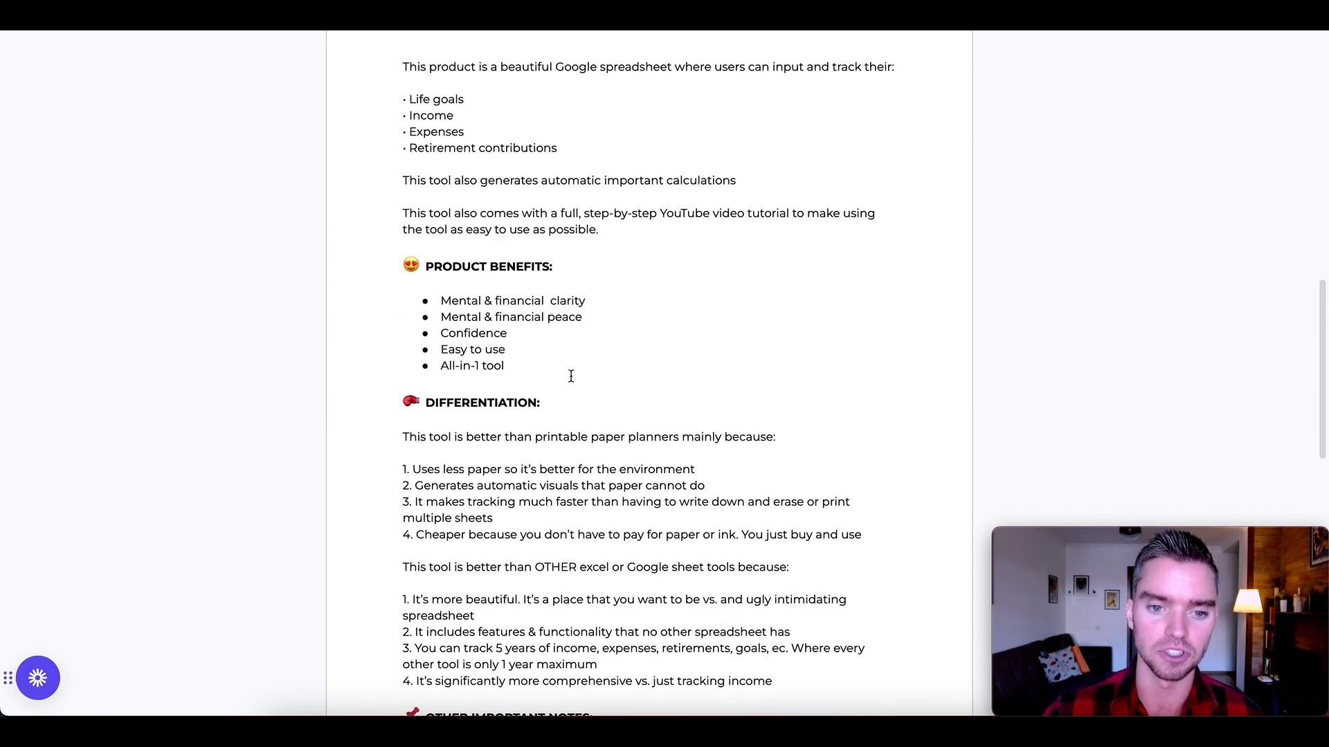
scroll(570, 375, "down", 1)
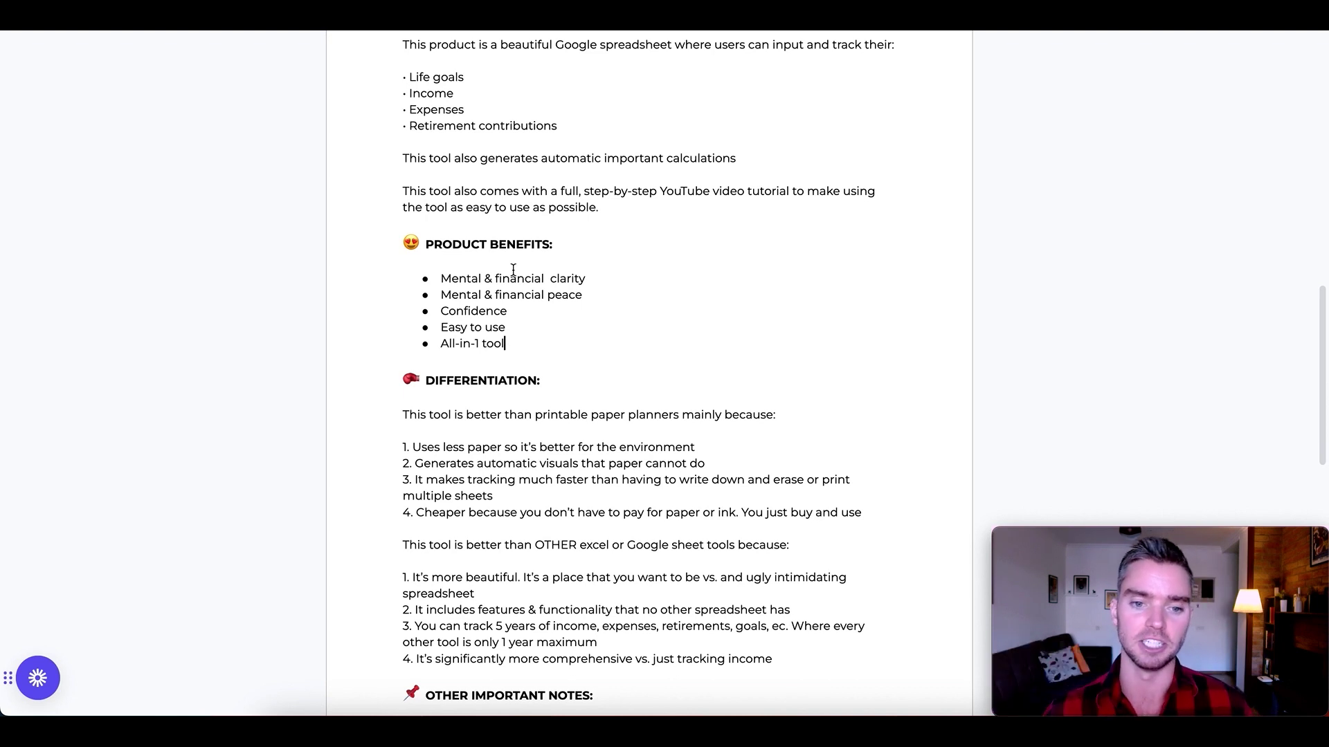
scroll(616, 341, "down", 5)
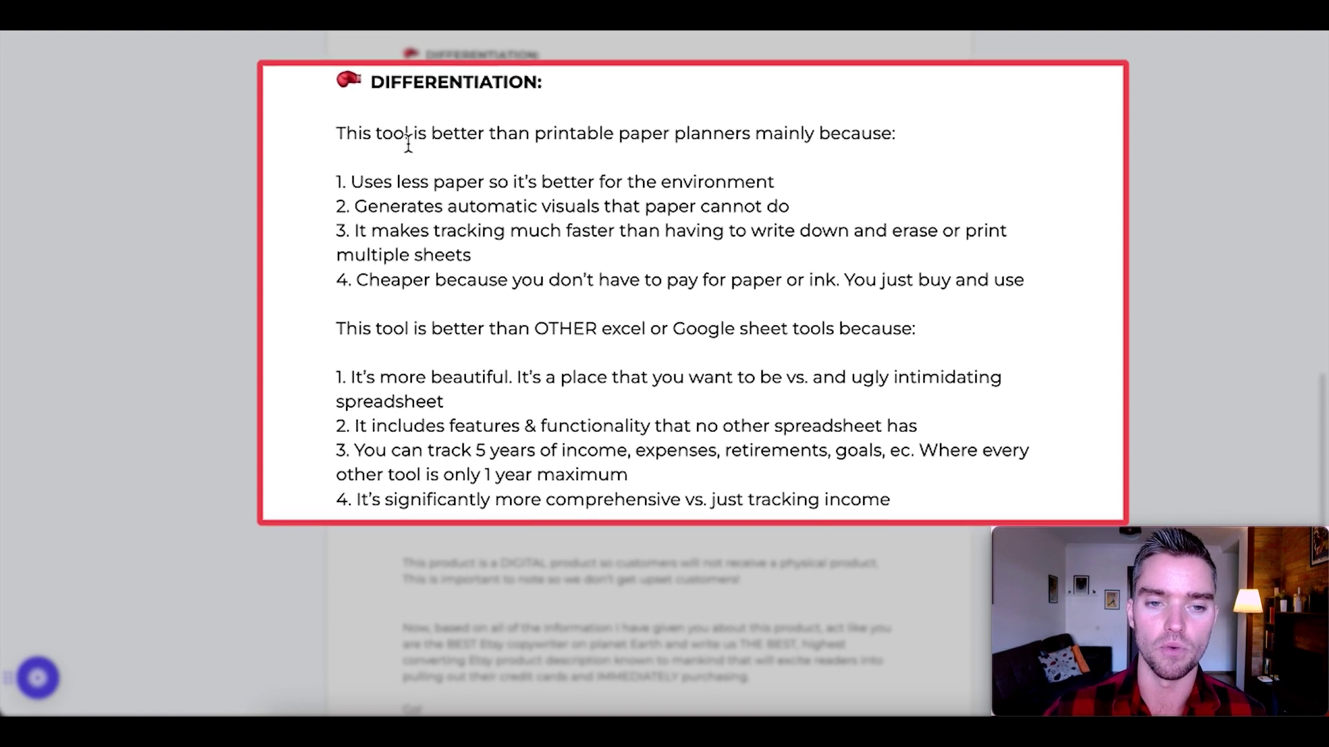
left_click_drag(346, 134, 697, 133)
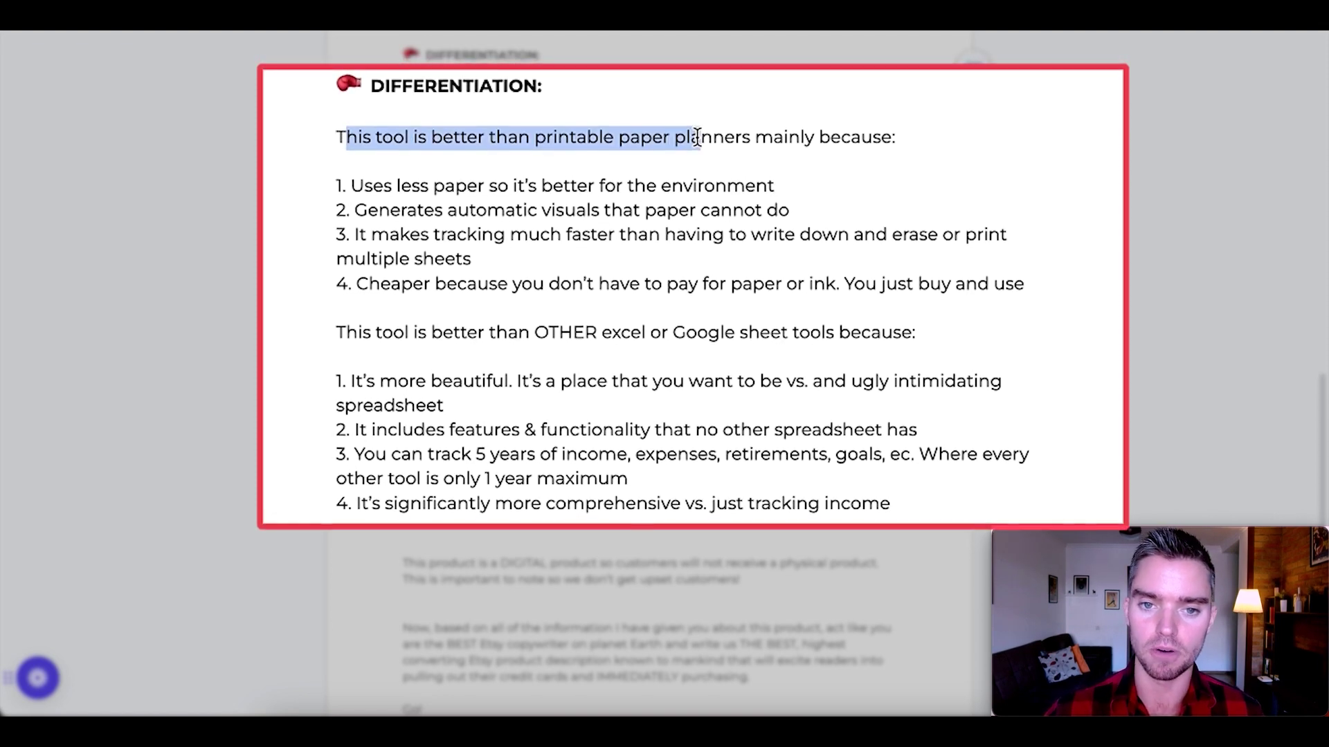
left_click(695, 137)
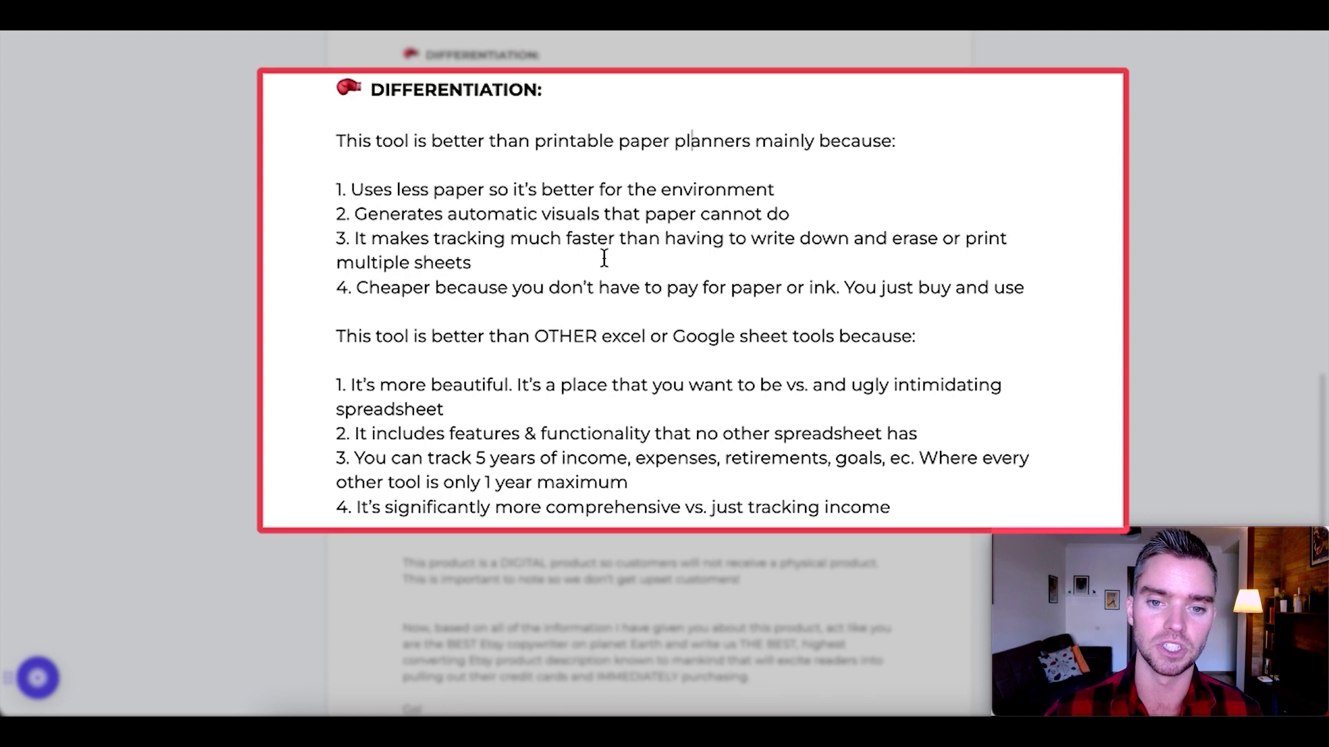
scroll(604, 258, "down", 1)
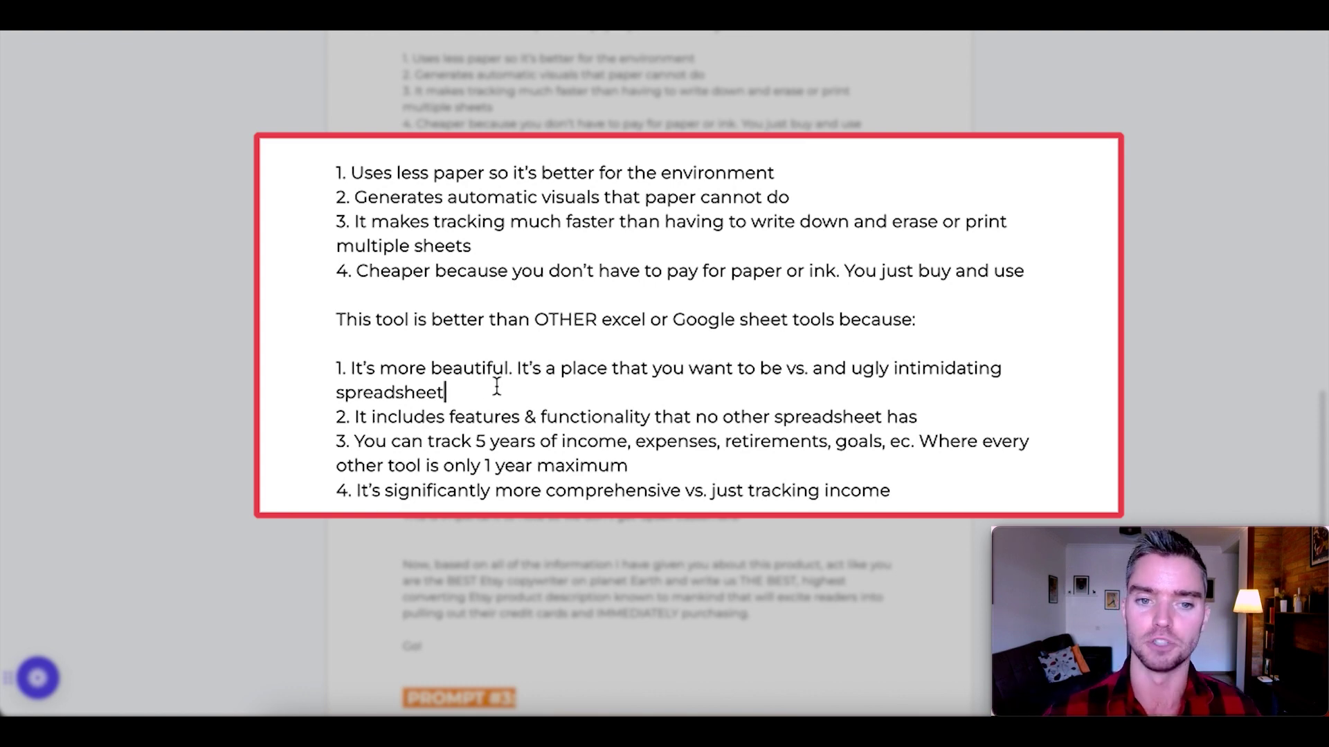
scroll(495, 380, "down", 1)
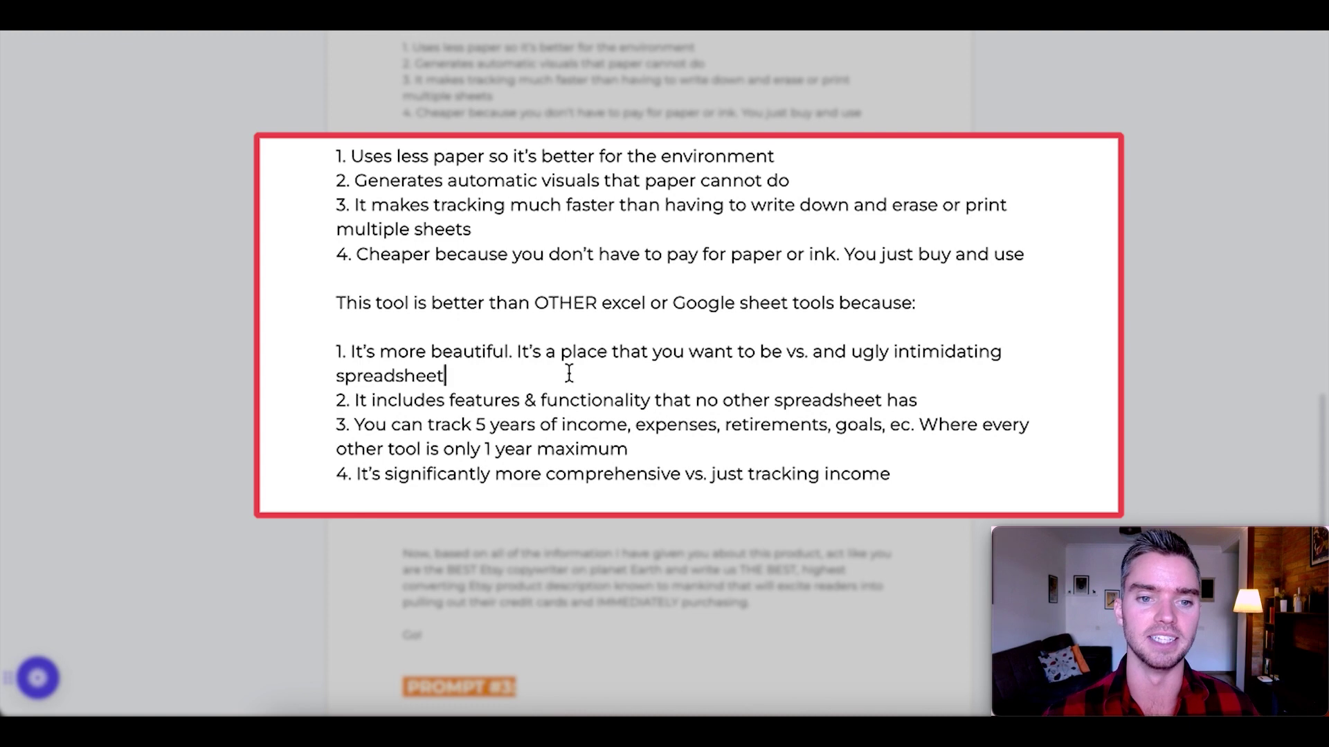
scroll(570, 374, "down", 1)
left_click(541, 426)
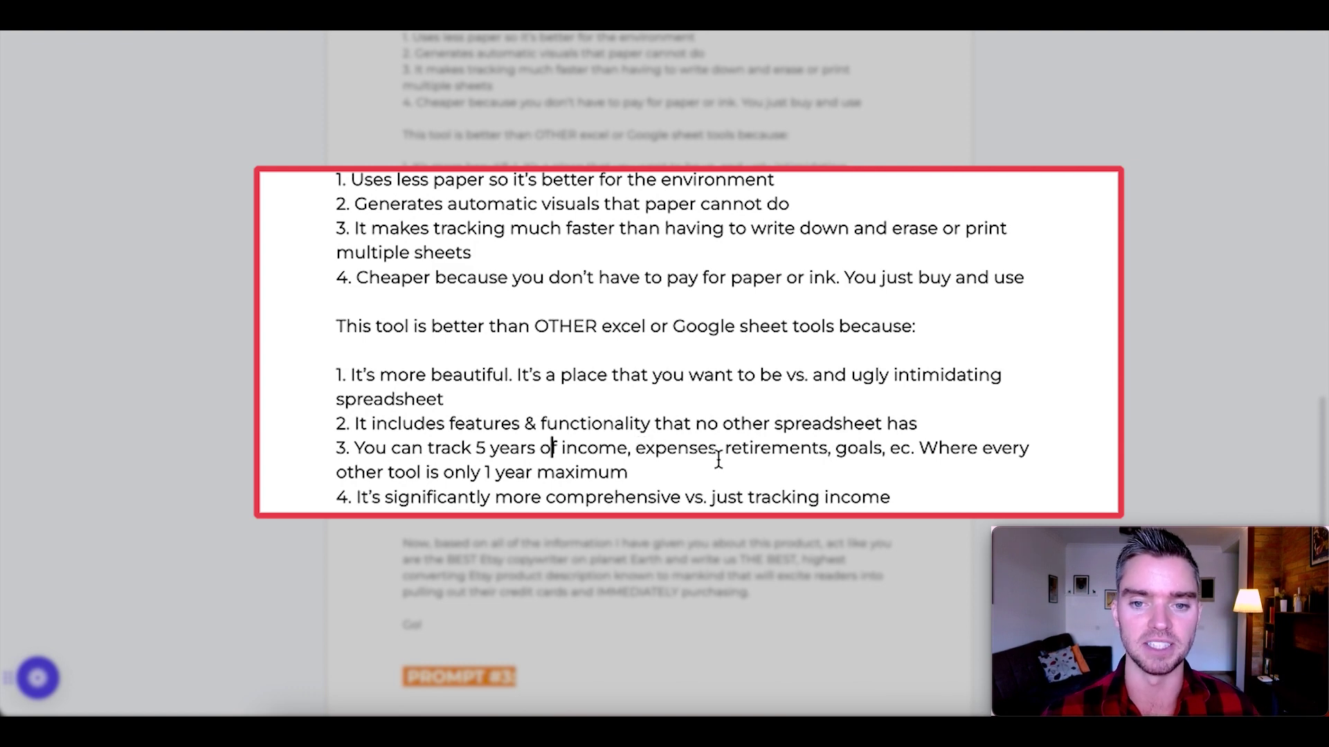
scroll(658, 463, "down", 1)
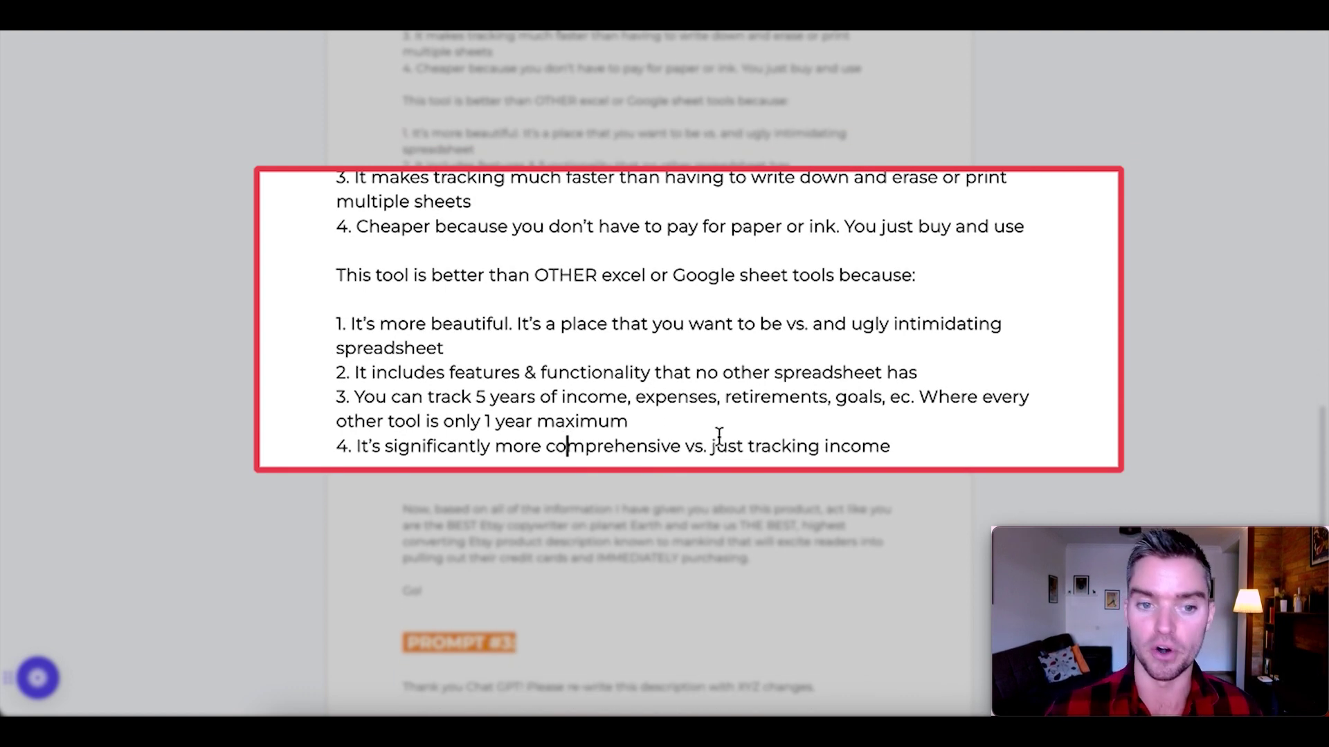
Scroll to the top of the script and select the Prompt #1 question on Etsy descriptions
scroll(641, 334, "down", 3)
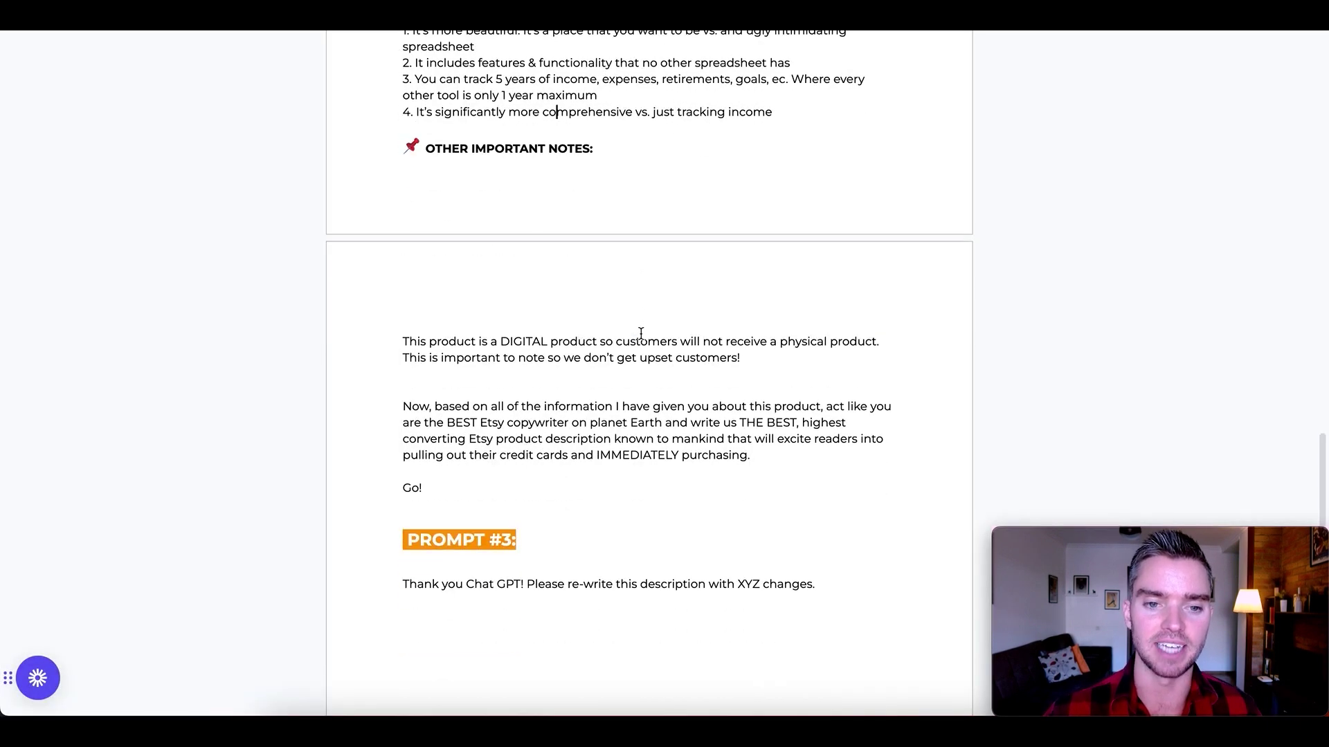
left_click(519, 378)
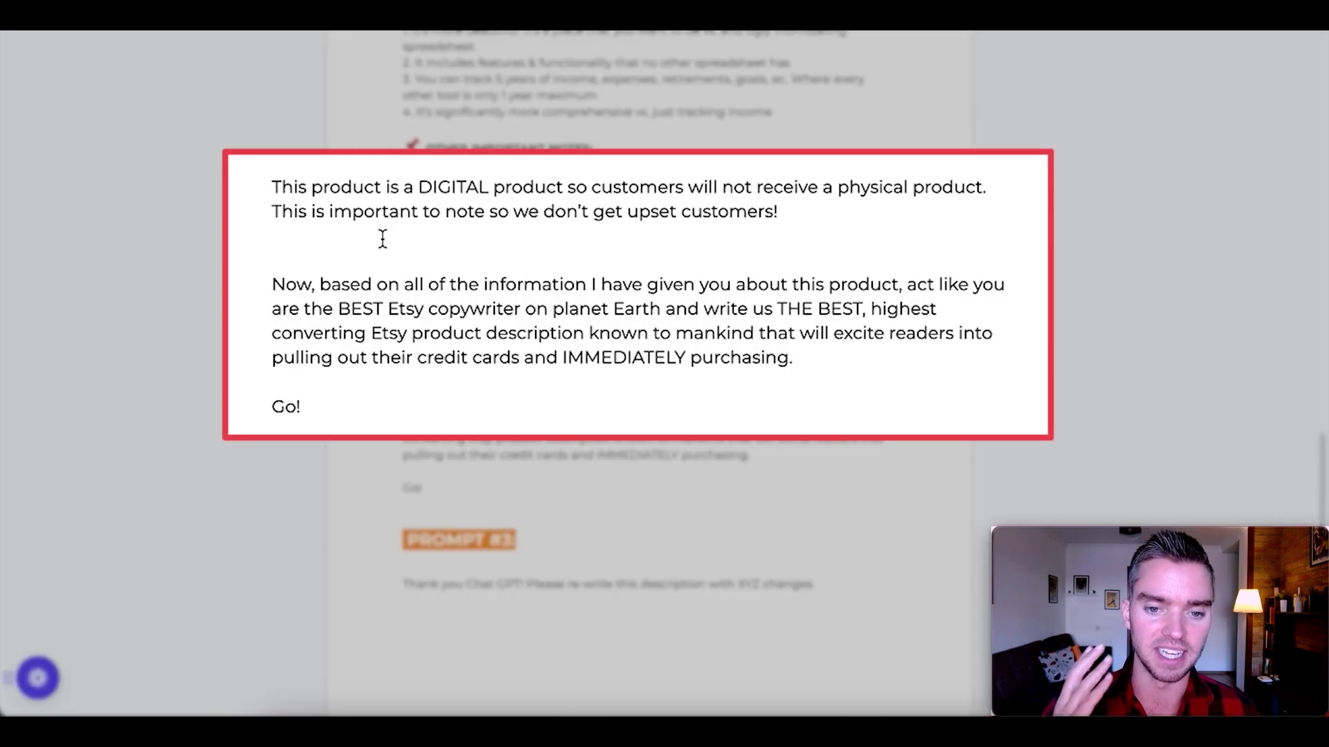
left_click(382, 239)
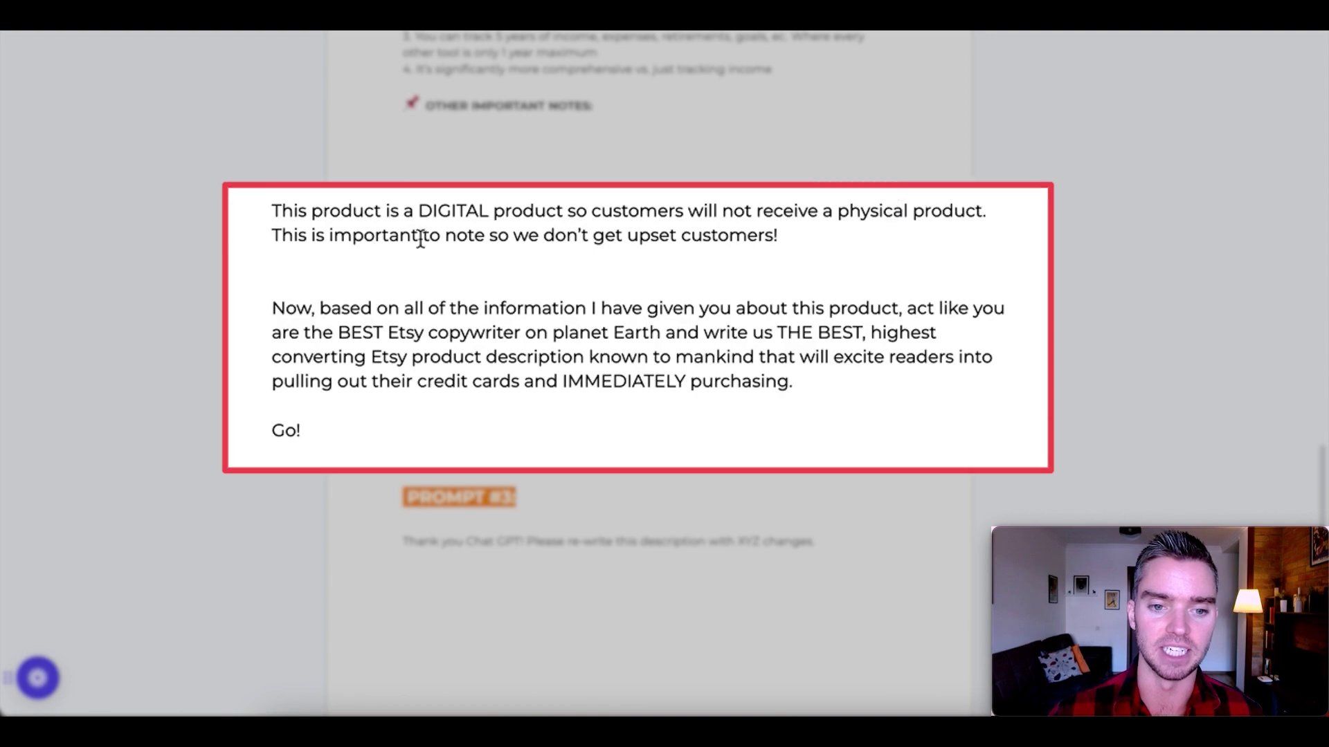
scroll(435, 261, "down", 2)
scroll(467, 323, "up", 1)
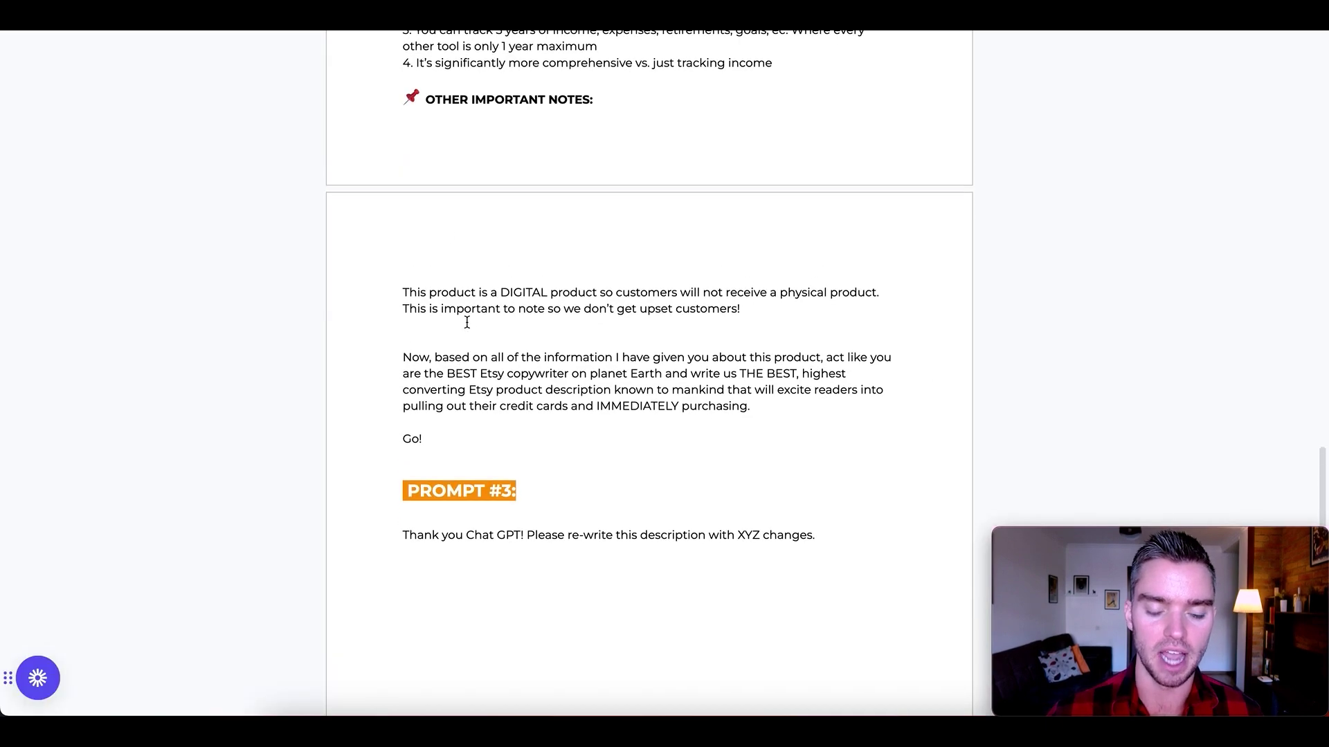
scroll(534, 334, "up", 10)
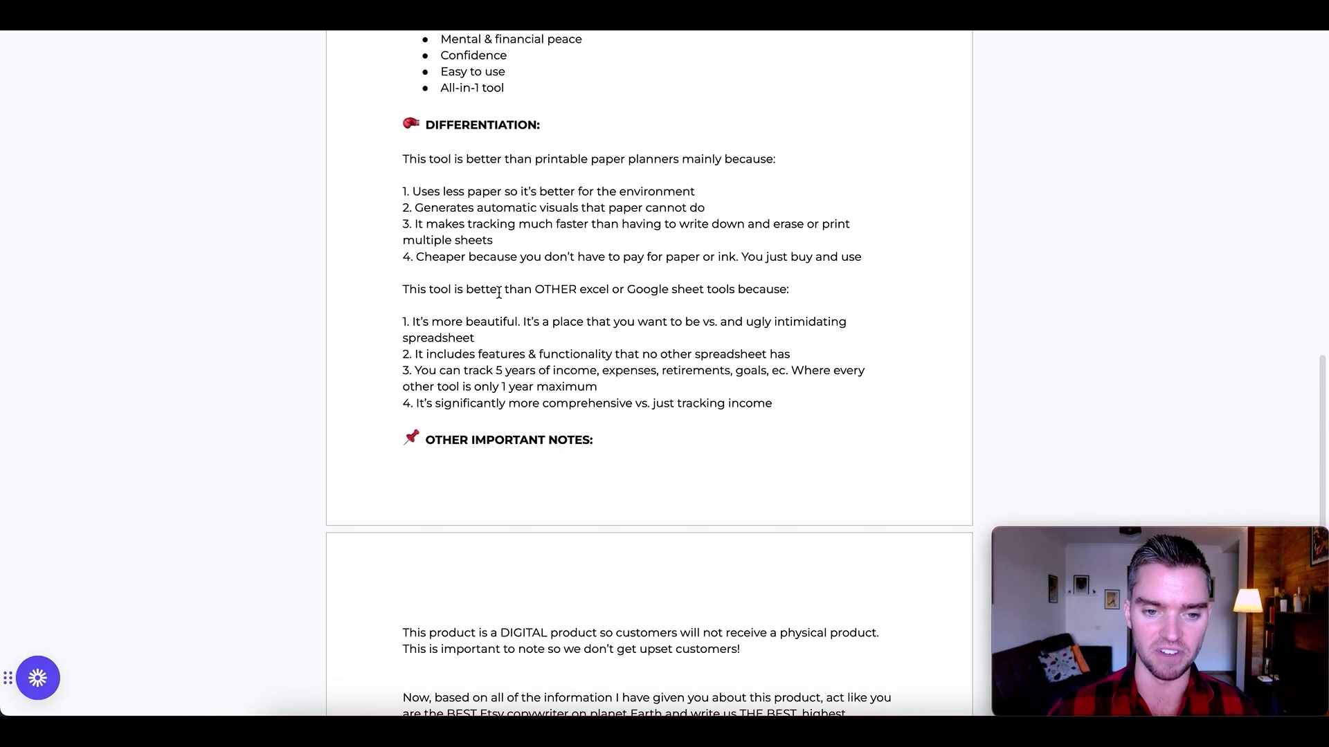
scroll(488, 286, "up", 13)
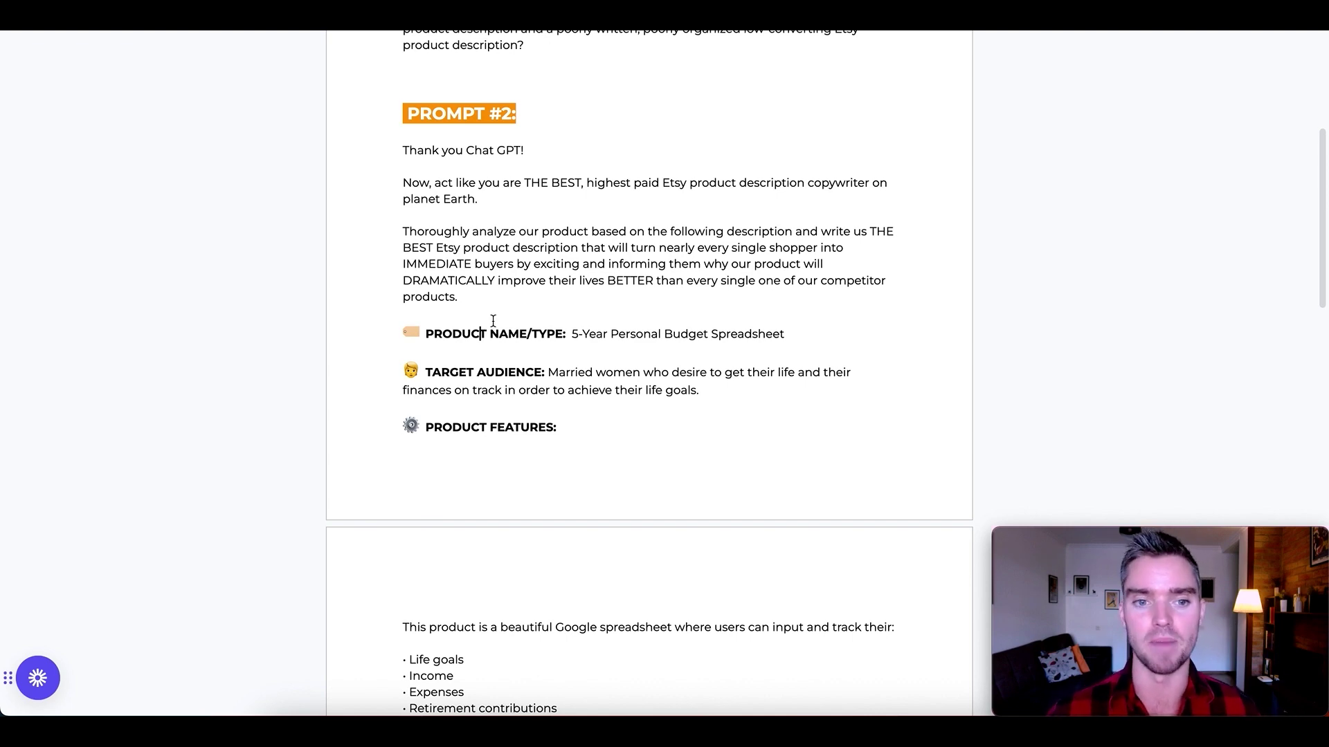
scroll(572, 205, "up", 5)
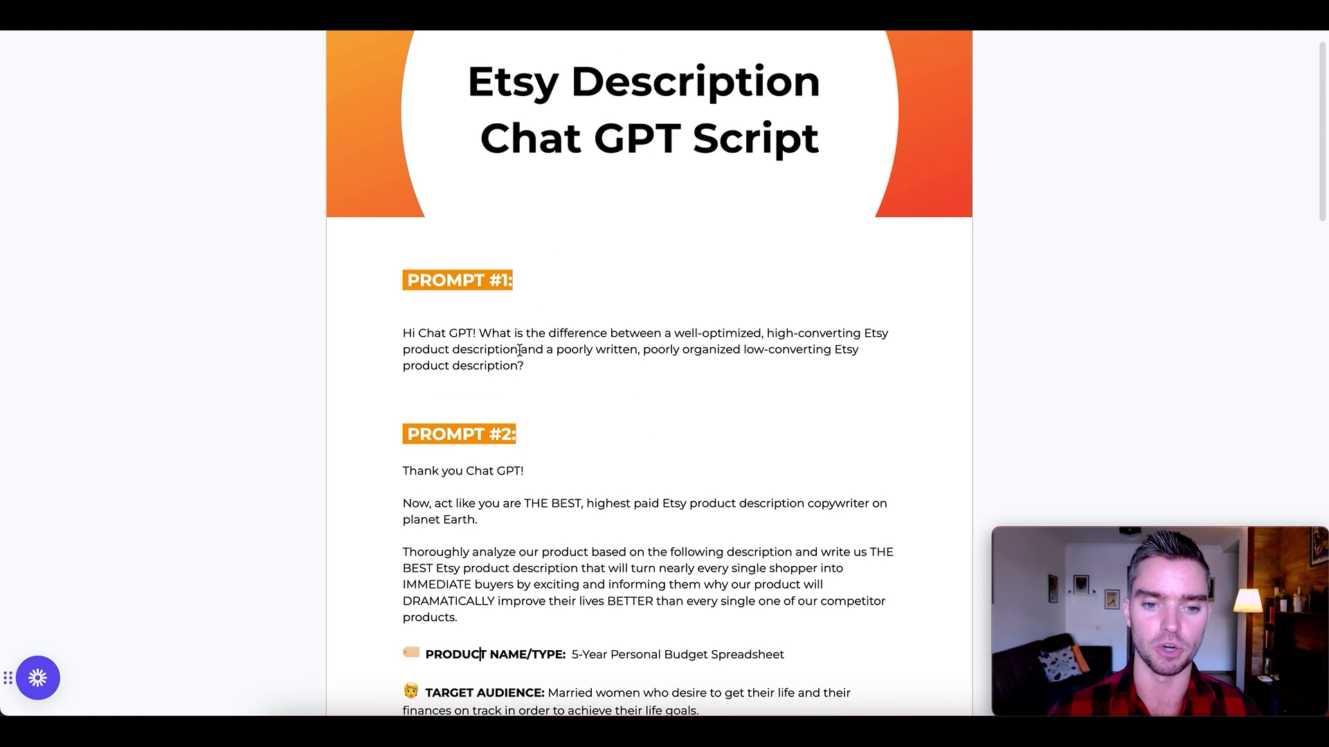
left_click_drag(547, 369, 402, 333)
key("super+c")
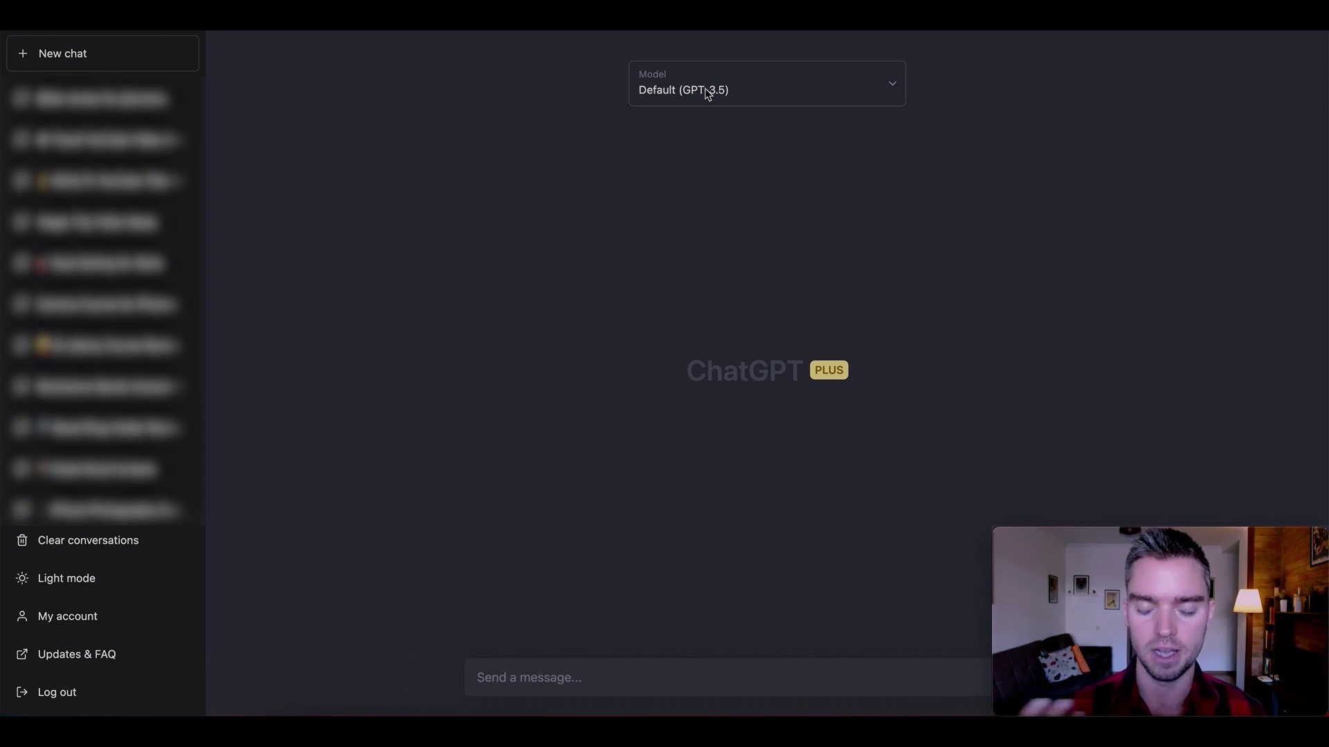
Paste the Prompt #1 question into the new GPT-3.5 chat and send it
left_click(514, 678)
key("super+v")
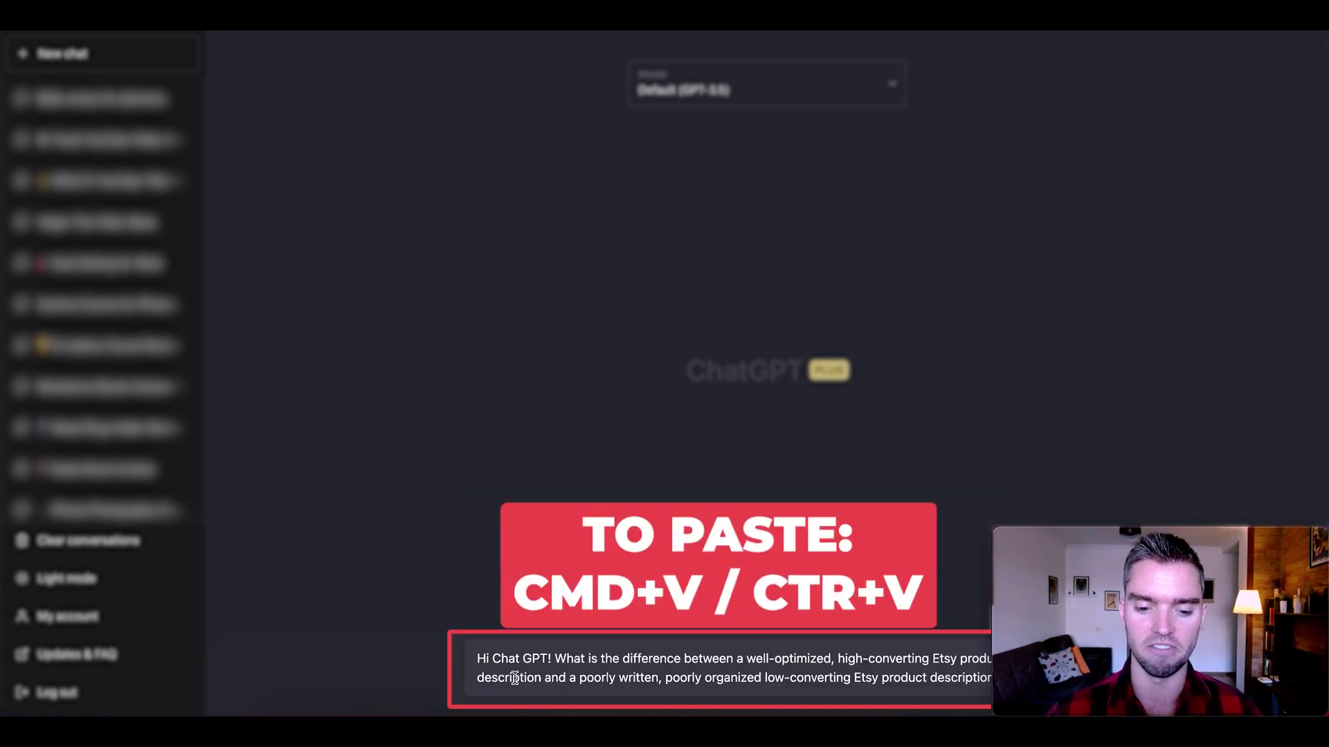
key("Return")
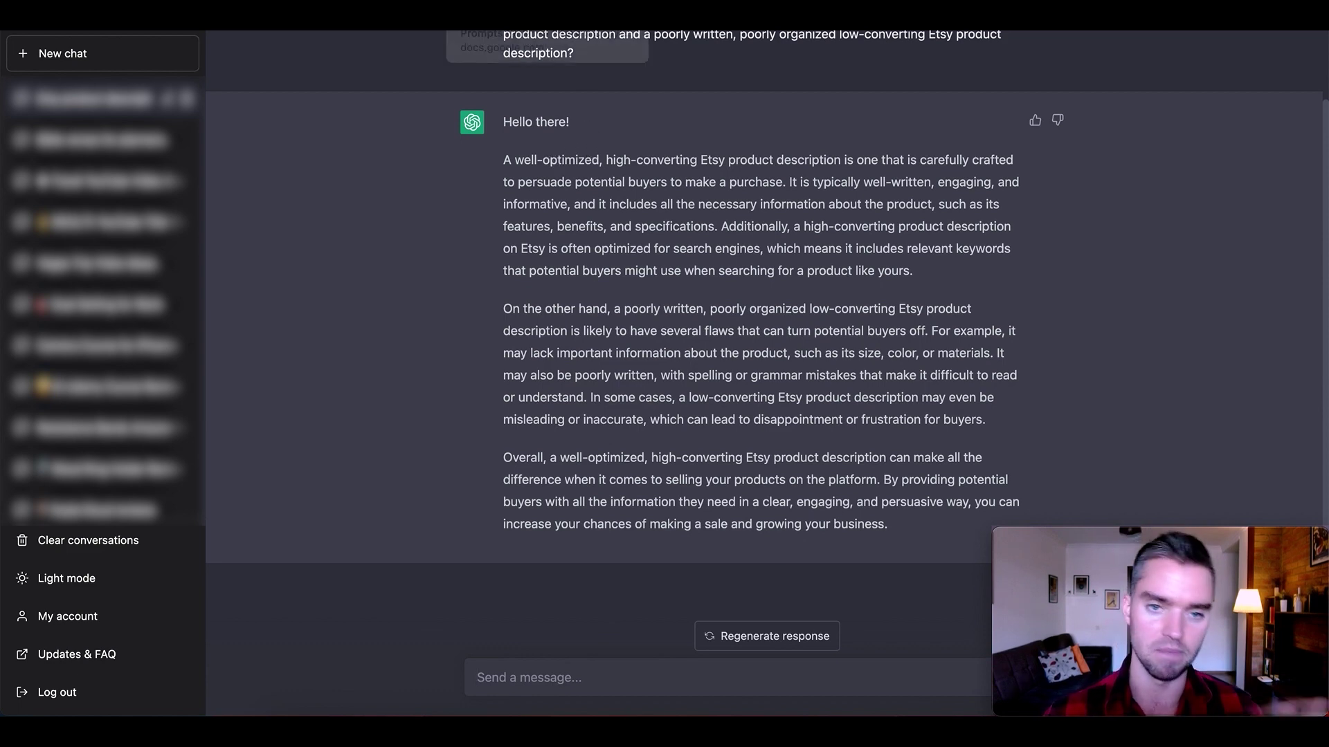
left_click(547, 15)
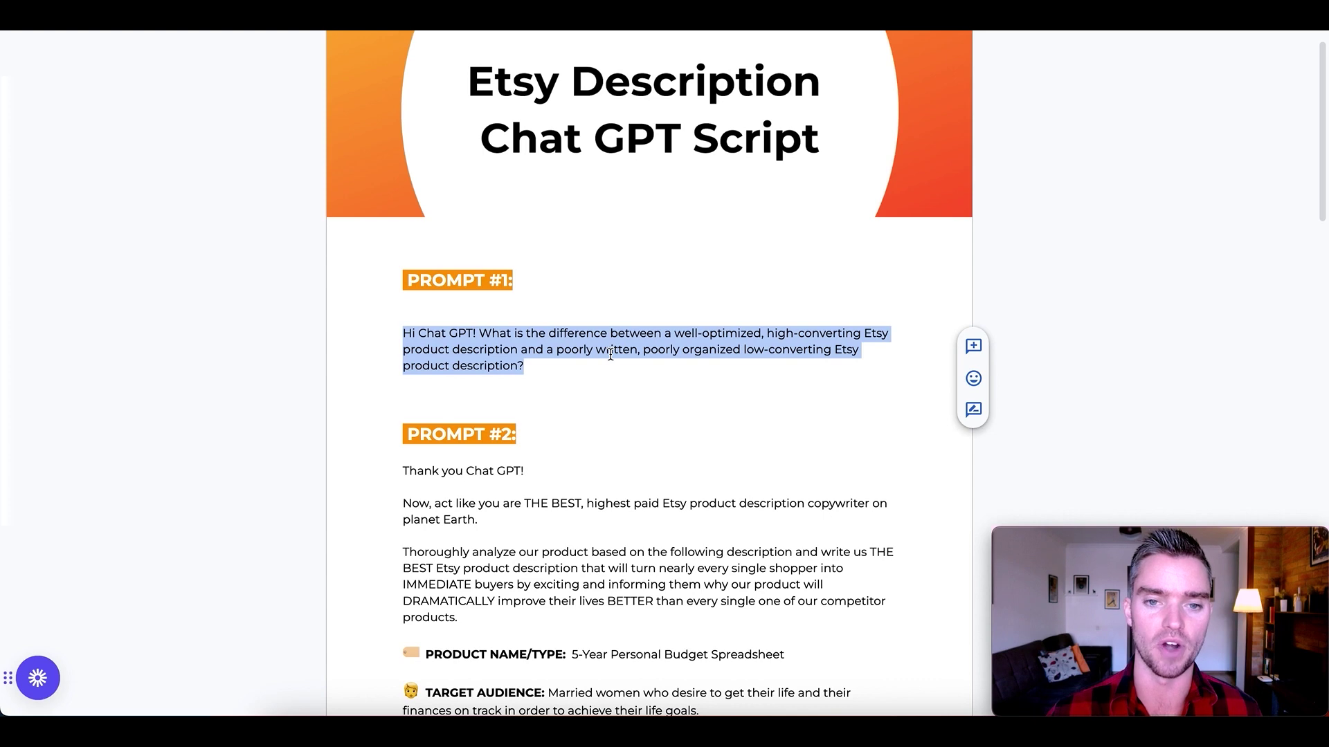
Select the full Prompt #2 text from 'Thank you Chat GPT!' through 'Go!' and copy it
scroll(610, 354, "down", 5)
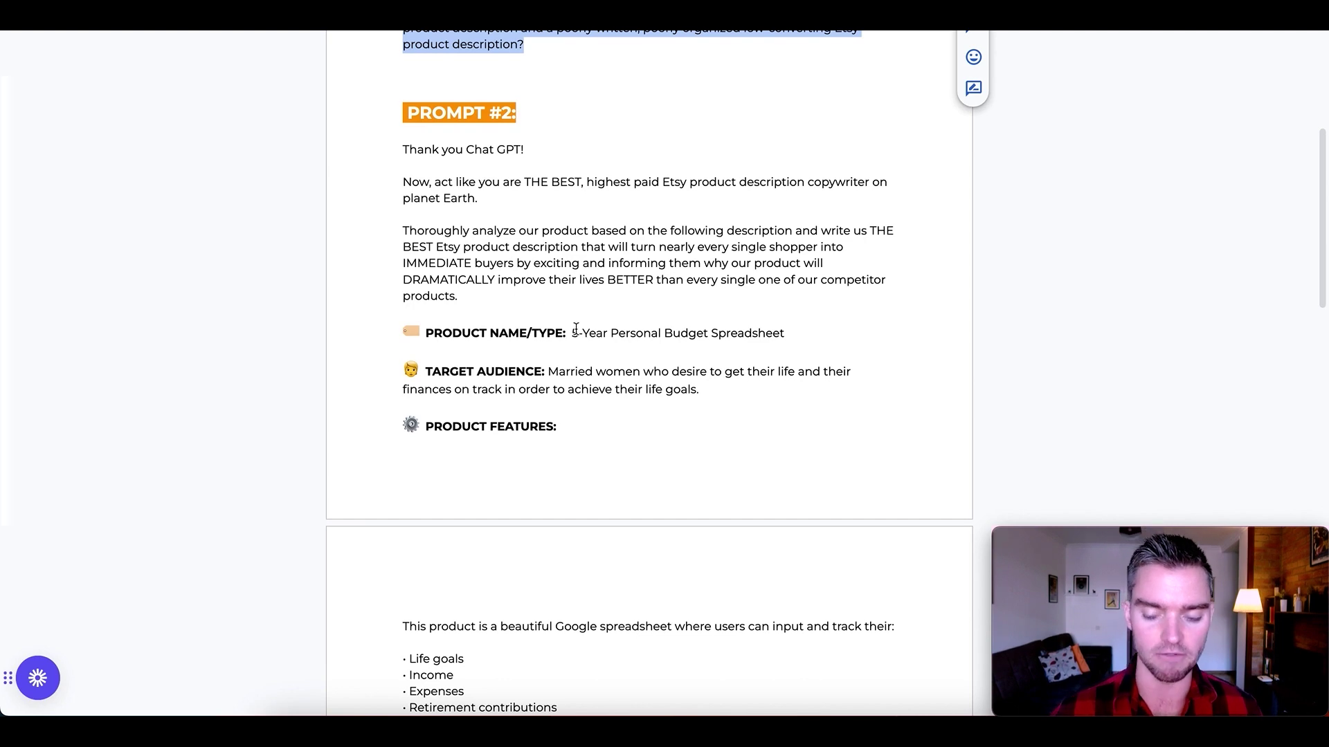
left_click(400, 148)
scroll(541, 332, "down", 5)
scroll(538, 322, "down", 10)
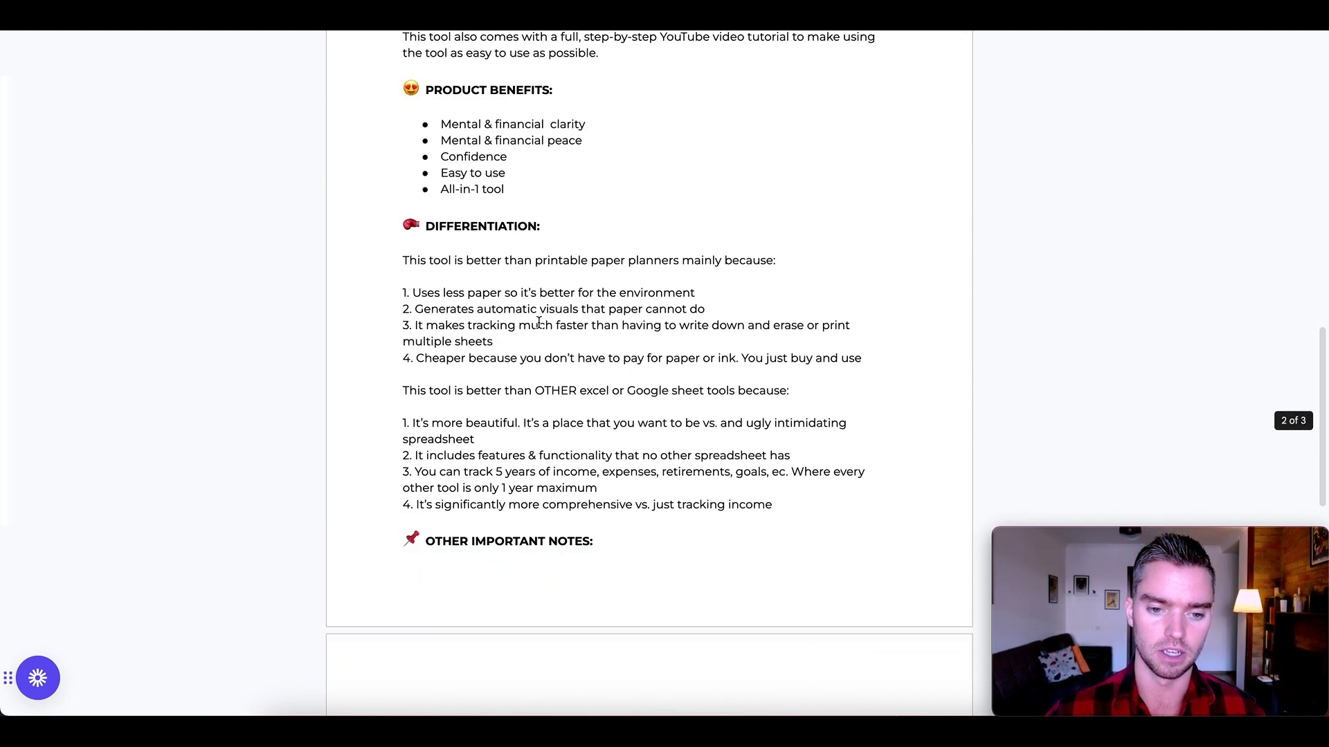
left_click(475, 543, "shift")
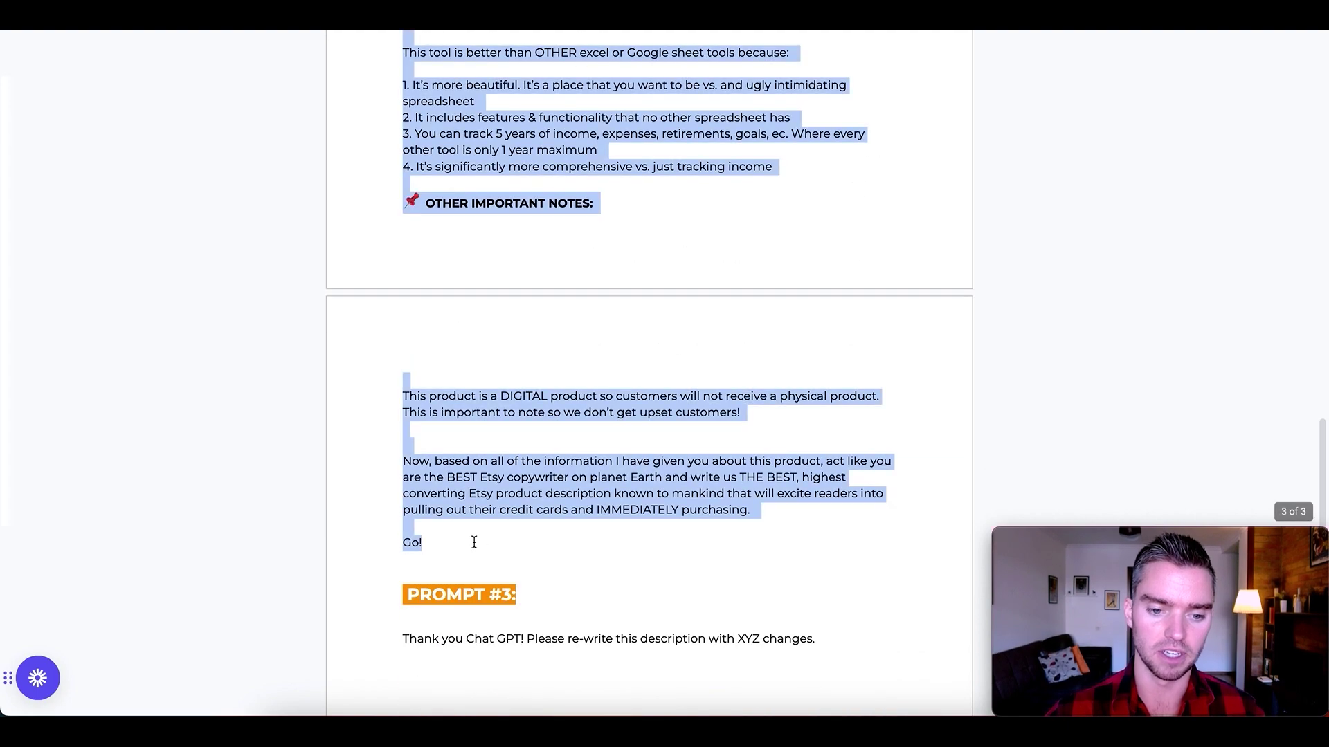
scroll(537, 275, "up", 2)
scroll(537, 275, "up", 15)
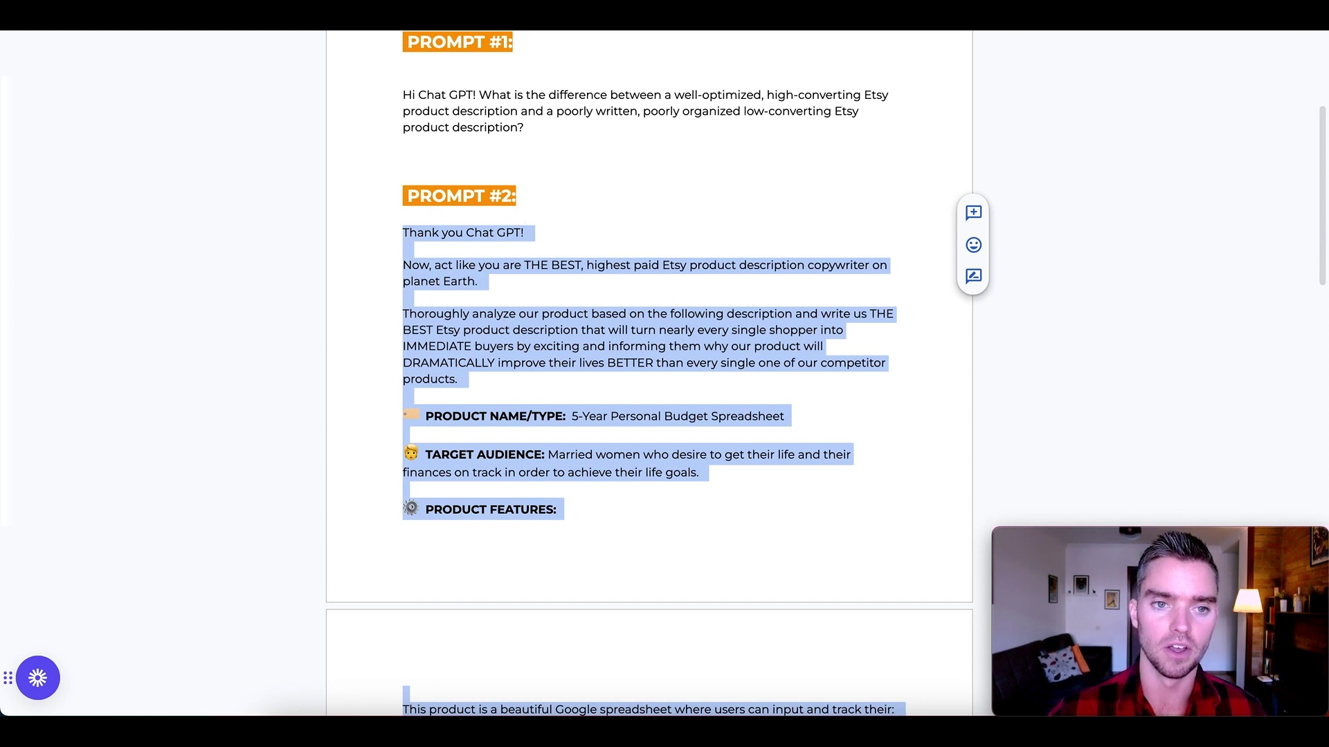
left_click(297, 32)
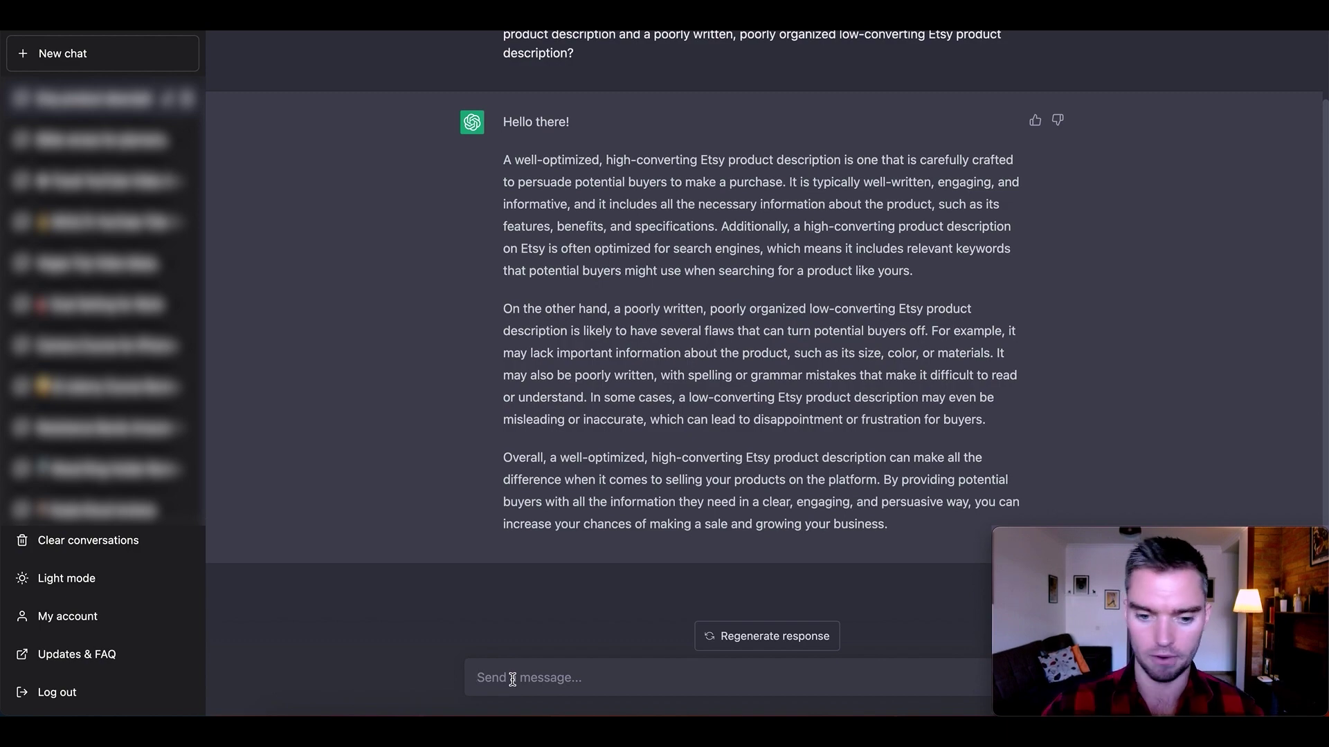
Paste and send Prompt #2, then scroll up to read the 5-Year Personal Budget Spreadsheet description
key("ctrl+v")
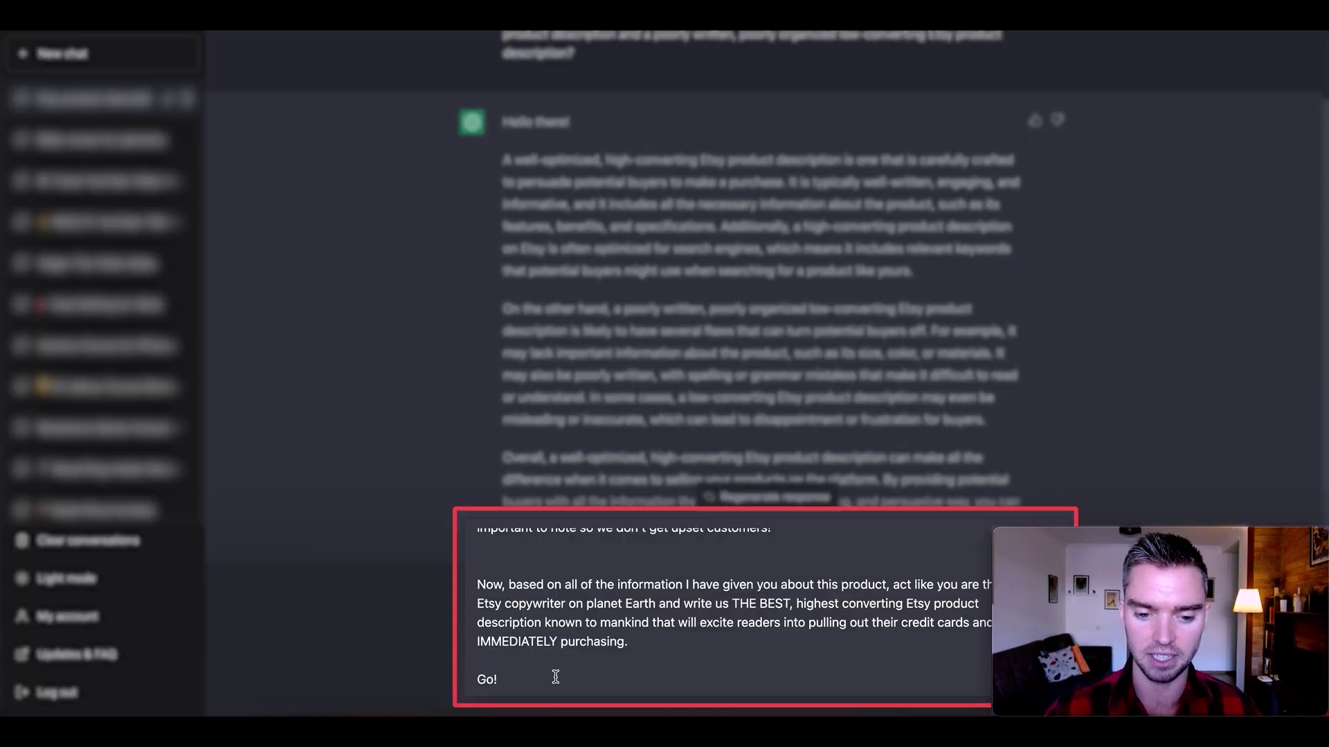
key("Return")
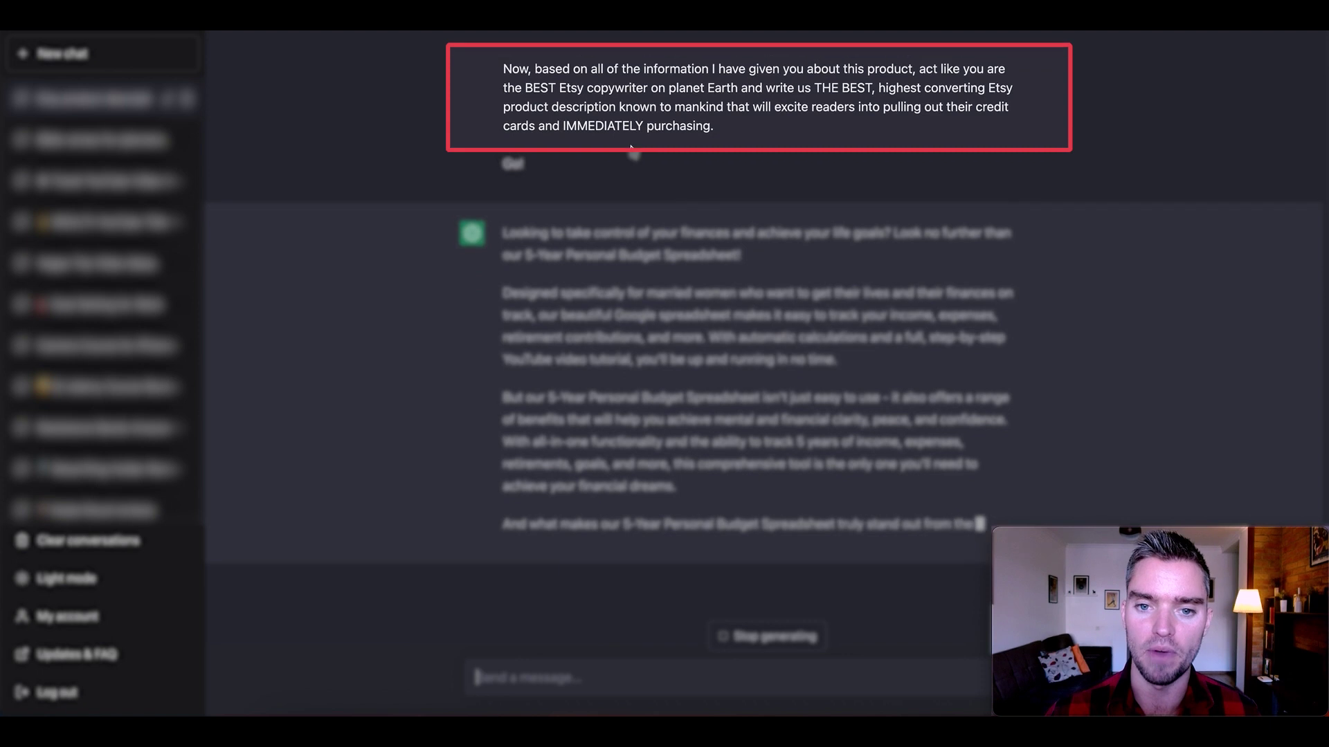
scroll(865, 100, "up", 3)
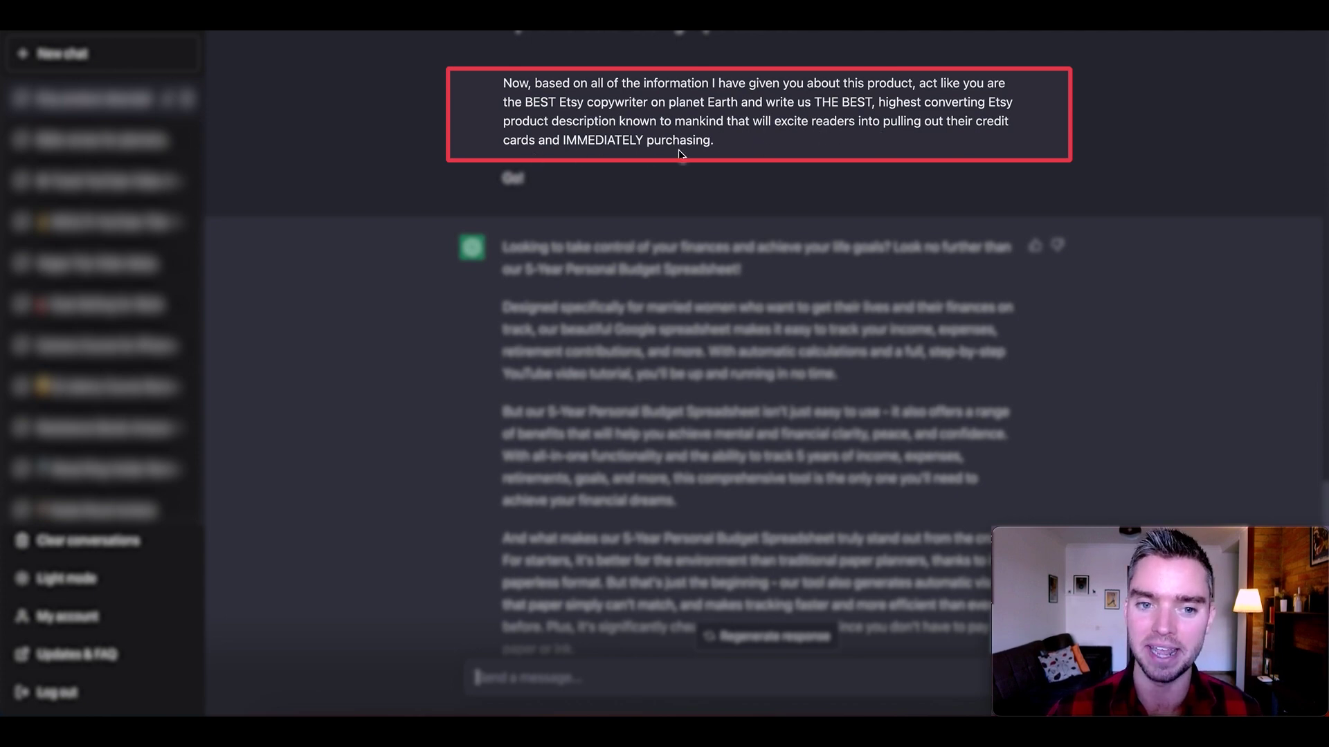
scroll(720, 150, "up", 1)
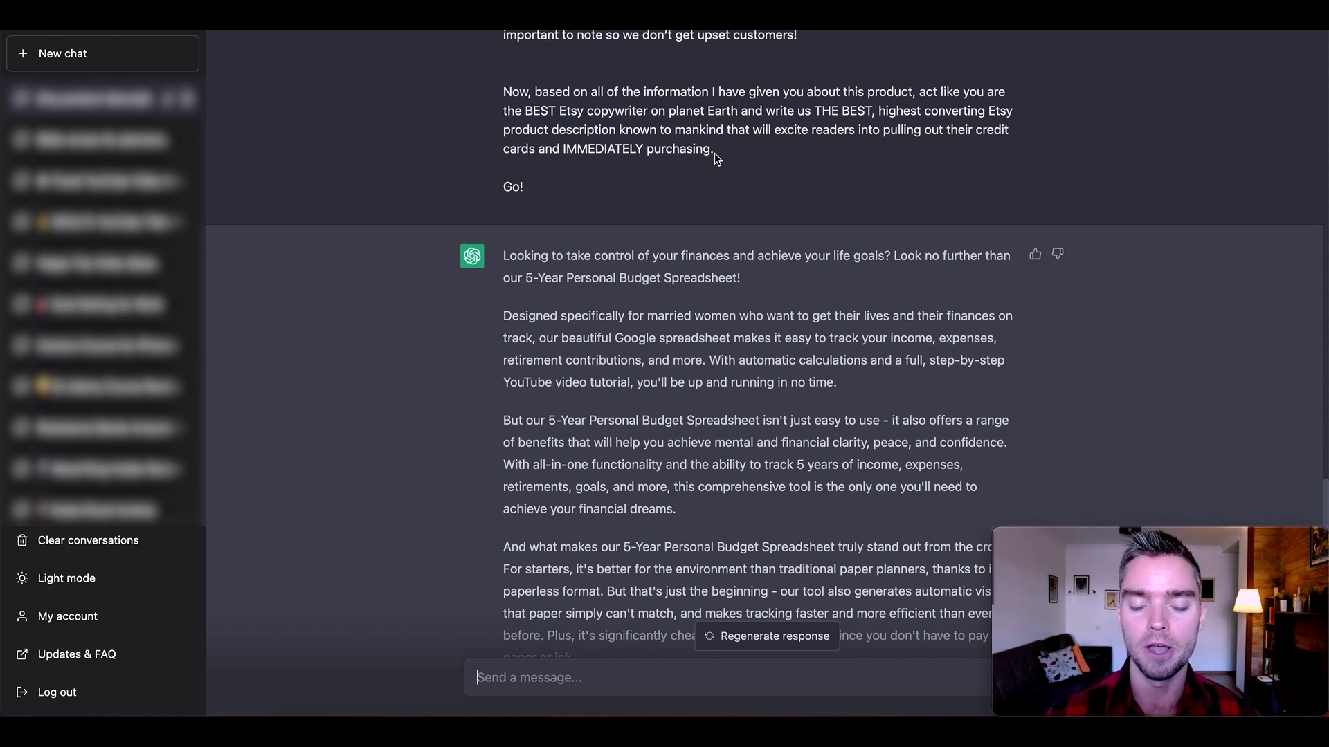
scroll(730, 303, "down", 3)
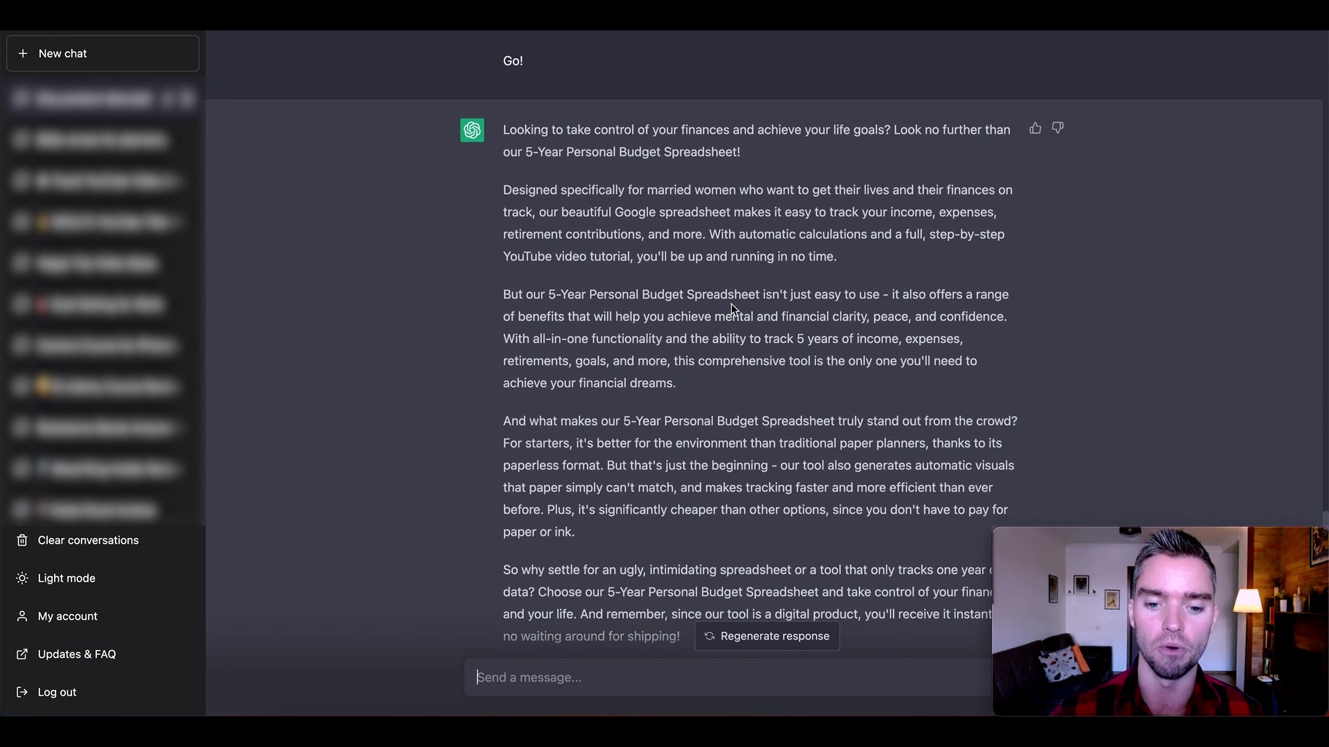
scroll(730, 303, "up", 2)
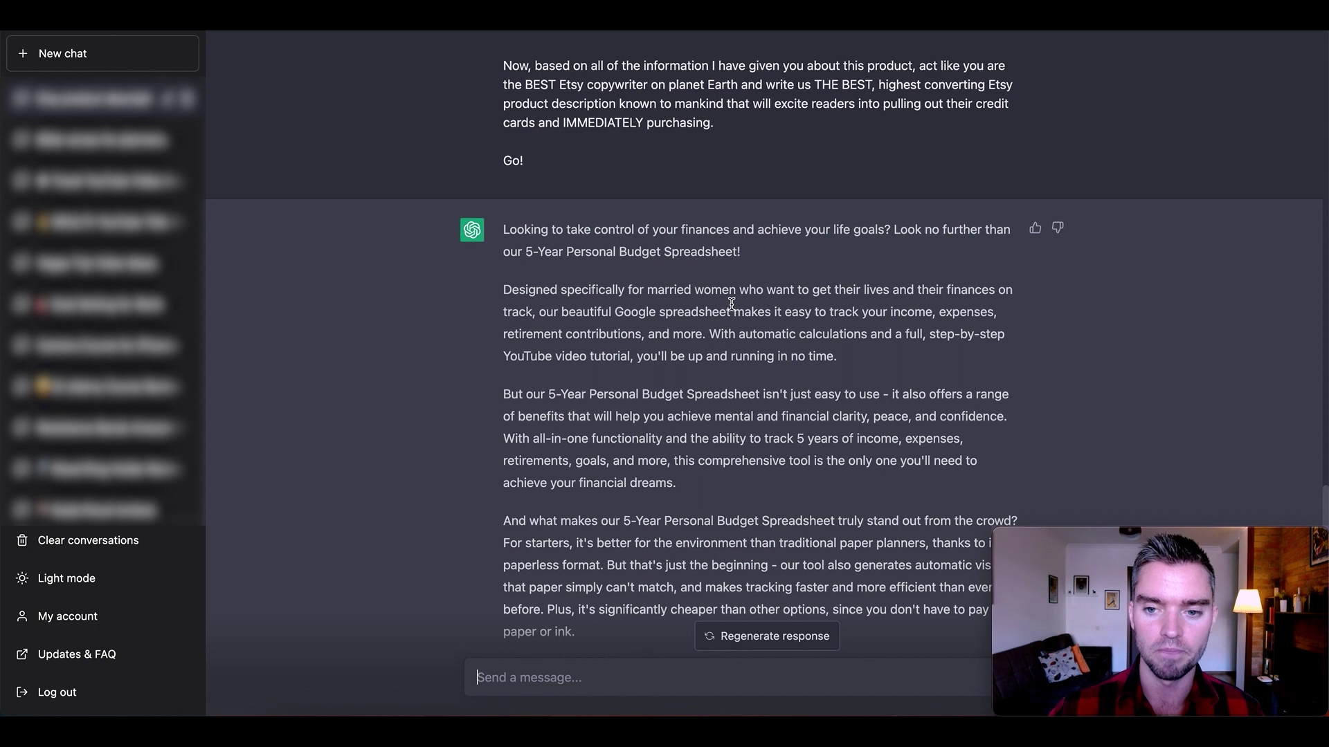
scroll(689, 324, "down", 1)
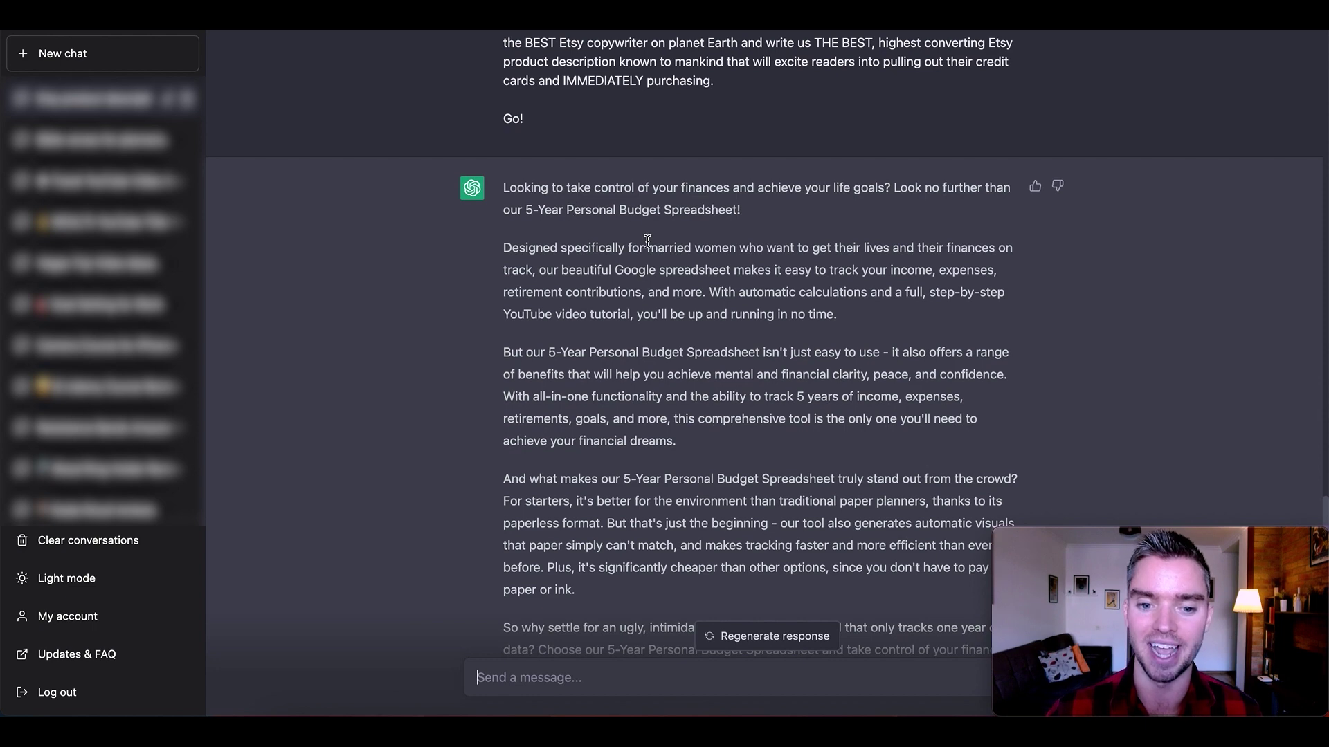
scroll(484, 333, "down", 3)
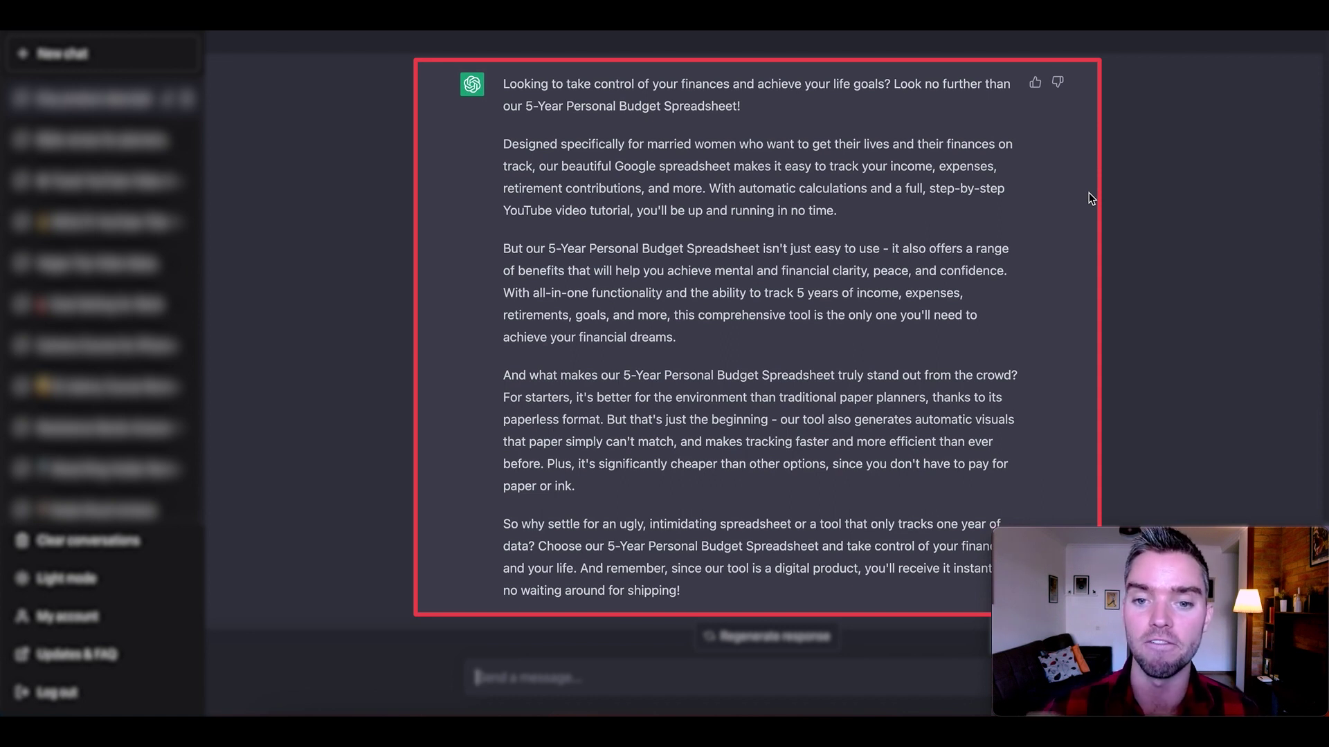
scroll(692, 244, "down", 1)
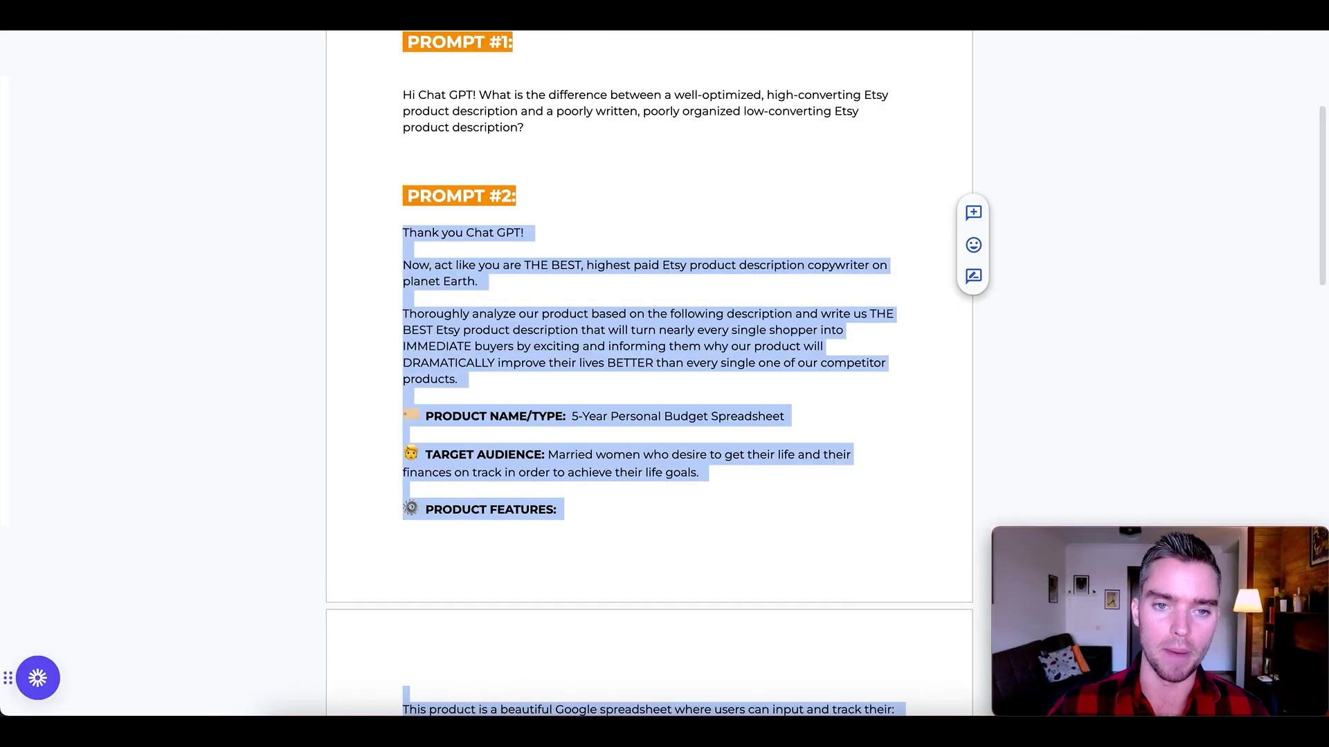
Scroll to Prompt #3 and select its 'Please re-write this description with XYZ changes' line
scroll(587, 337, "down", 15)
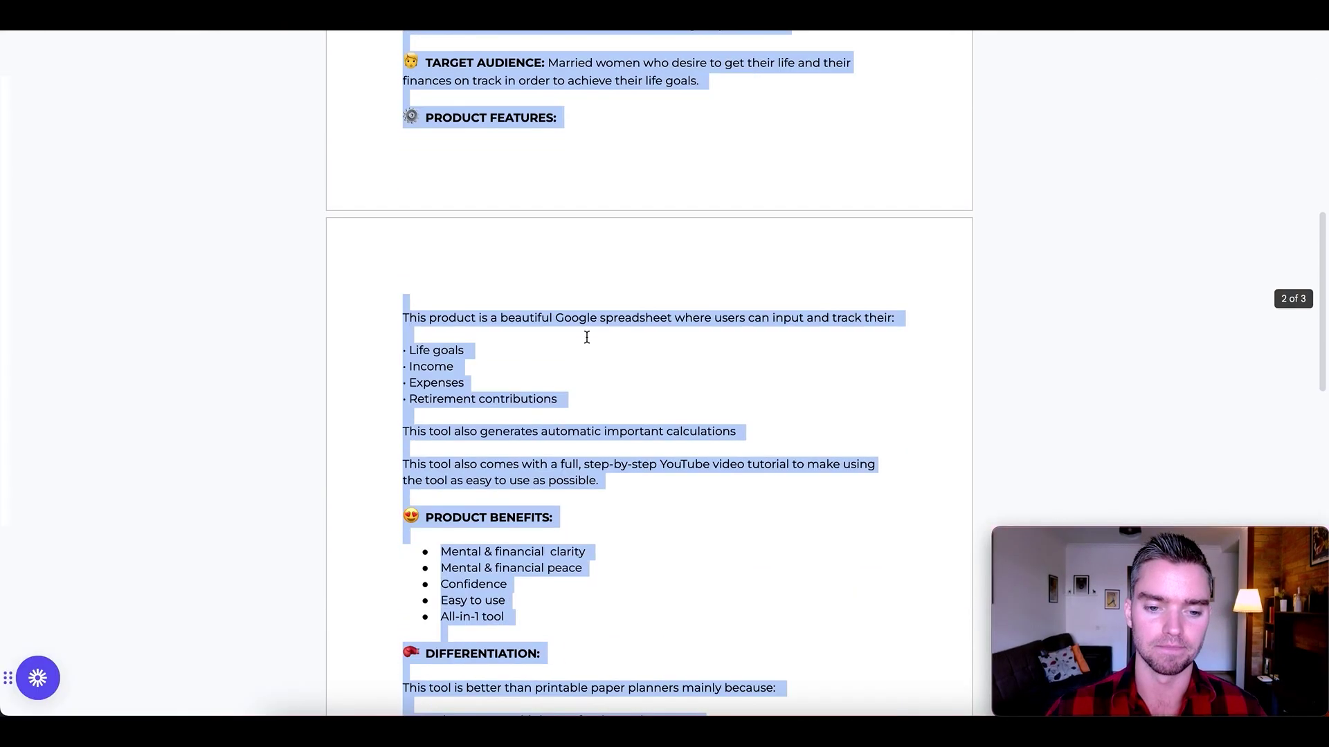
scroll(587, 337, "down", 5)
left_click(579, 328)
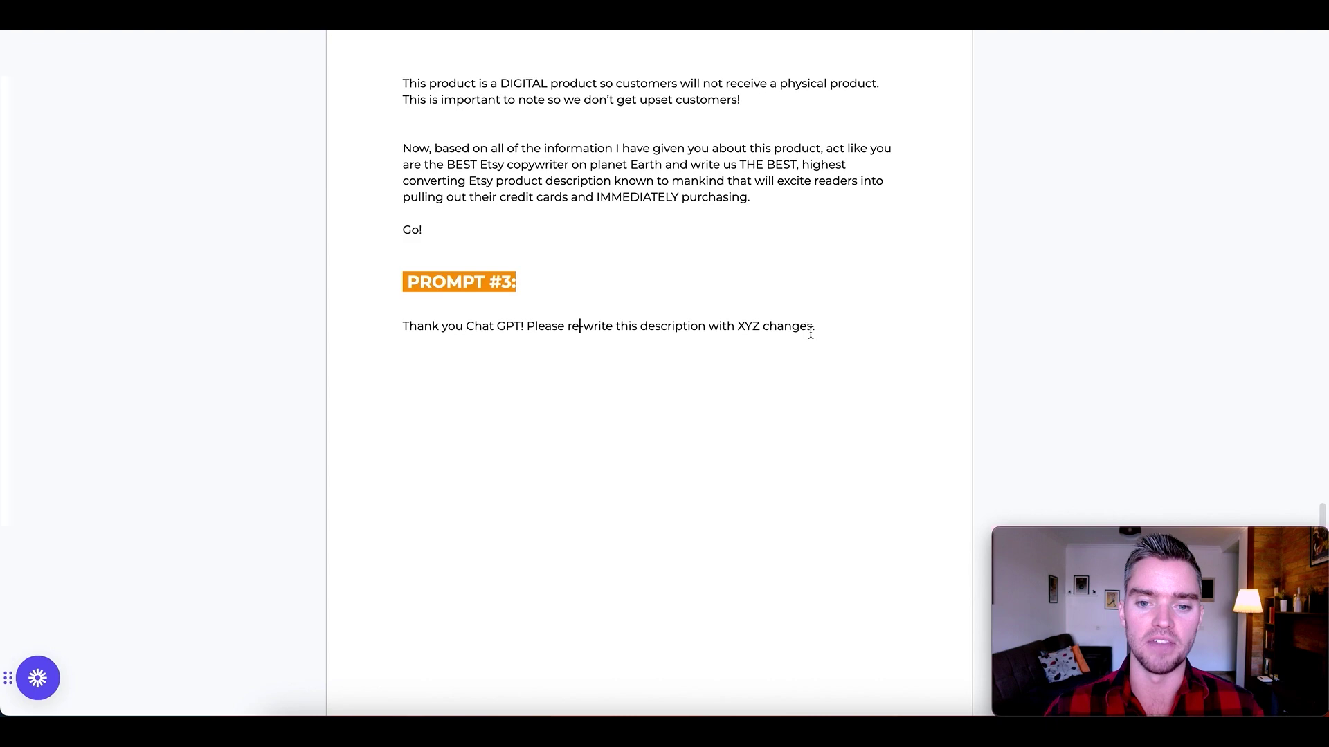
left_click_drag(820, 326, 397, 326)
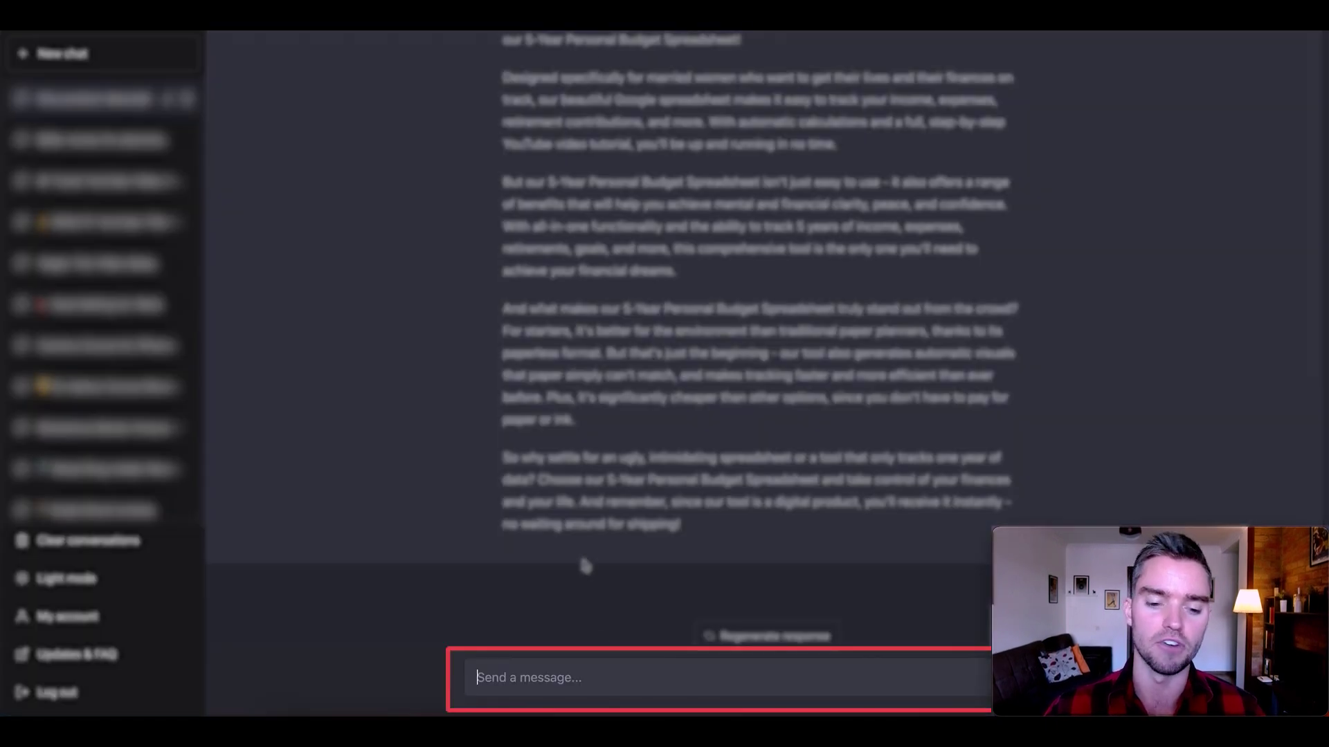
Send the follow-up 'Thank you Chat GPT! This is great but make it more salsy.'
type("Th")
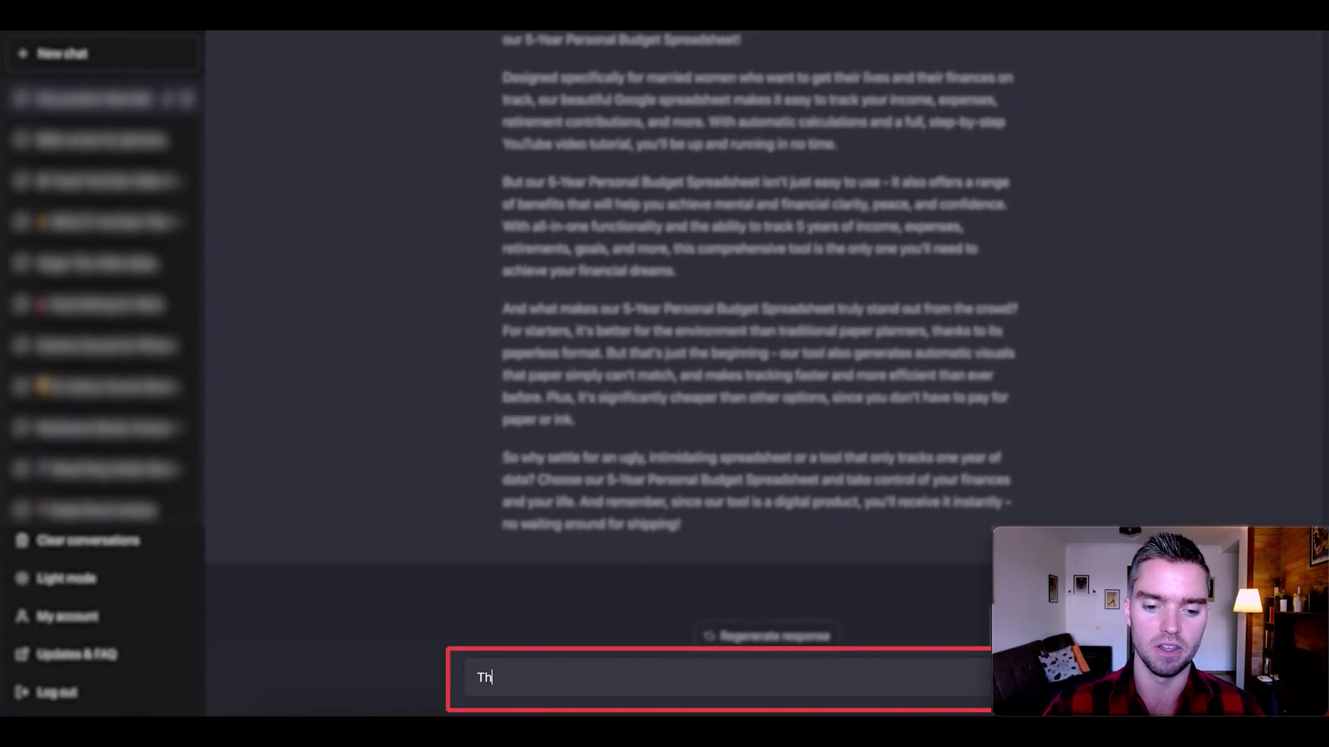
type("ank you Chat GPT! This is great but ")
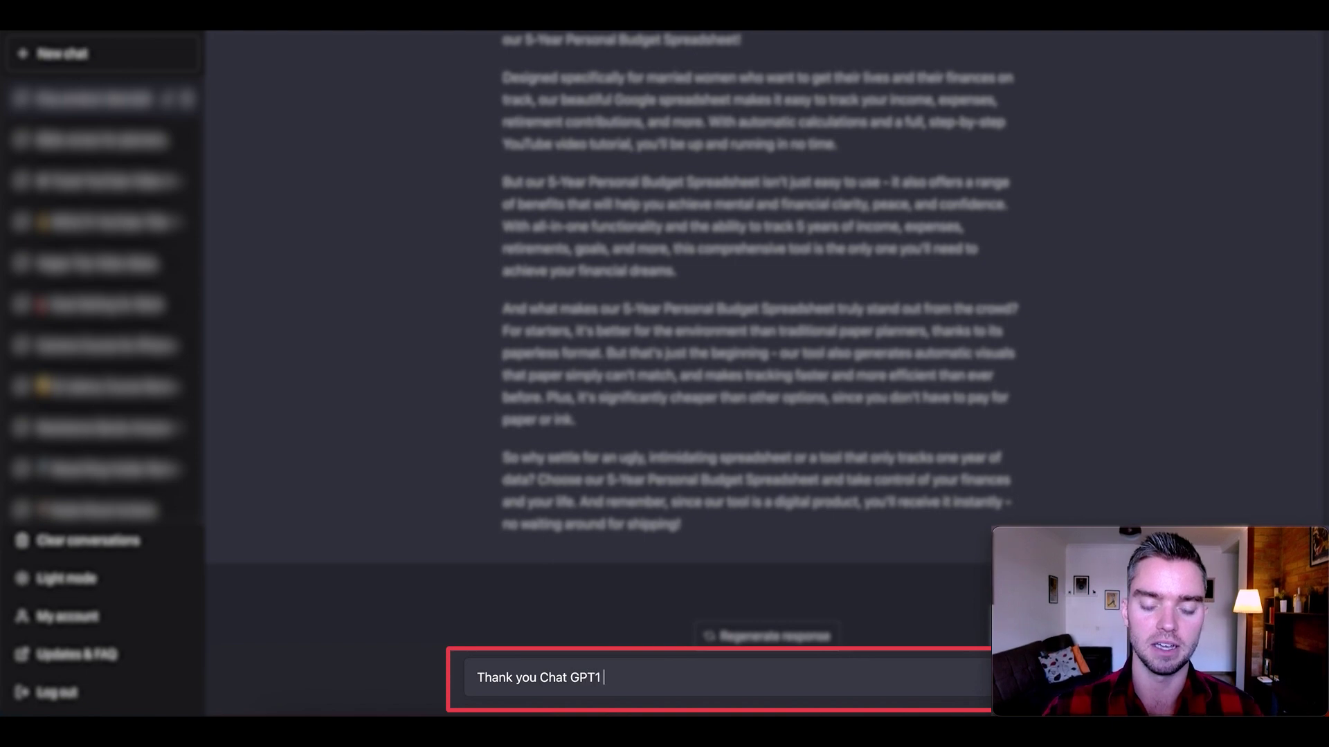
type("make it more selly")
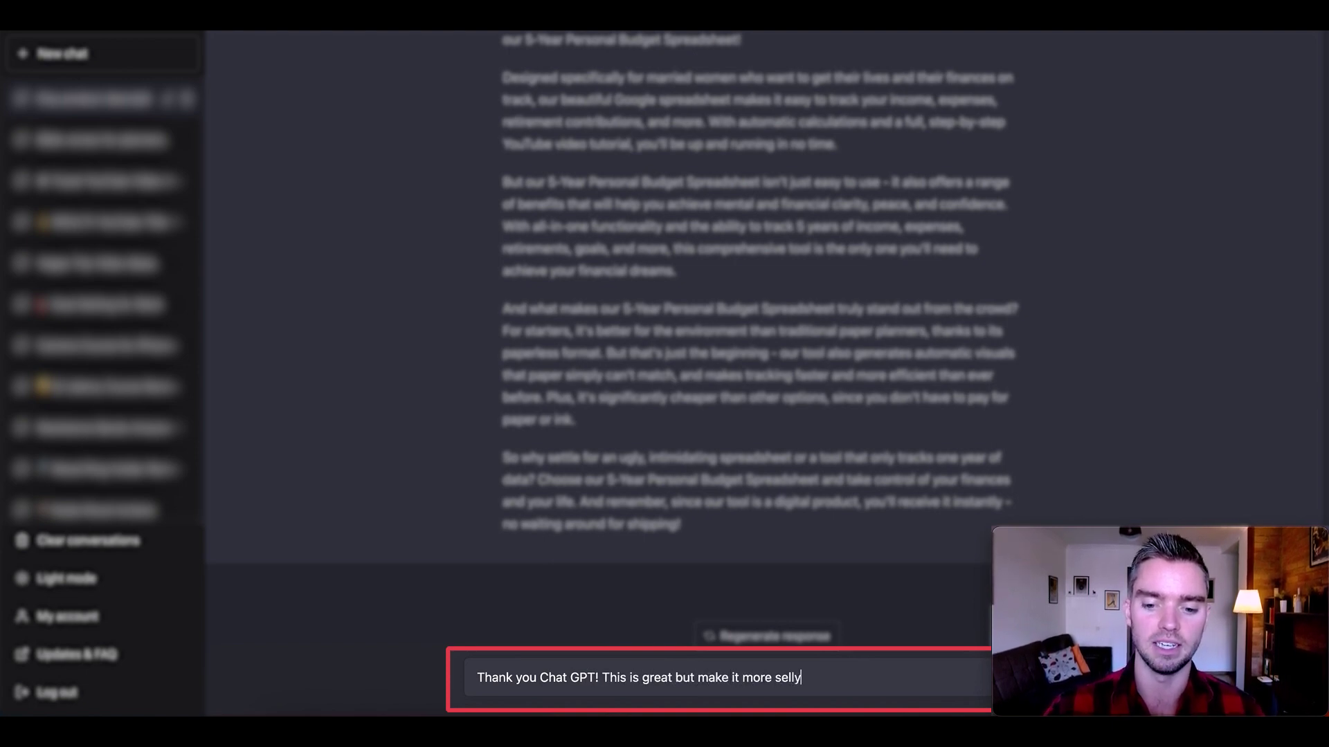
type("ling")
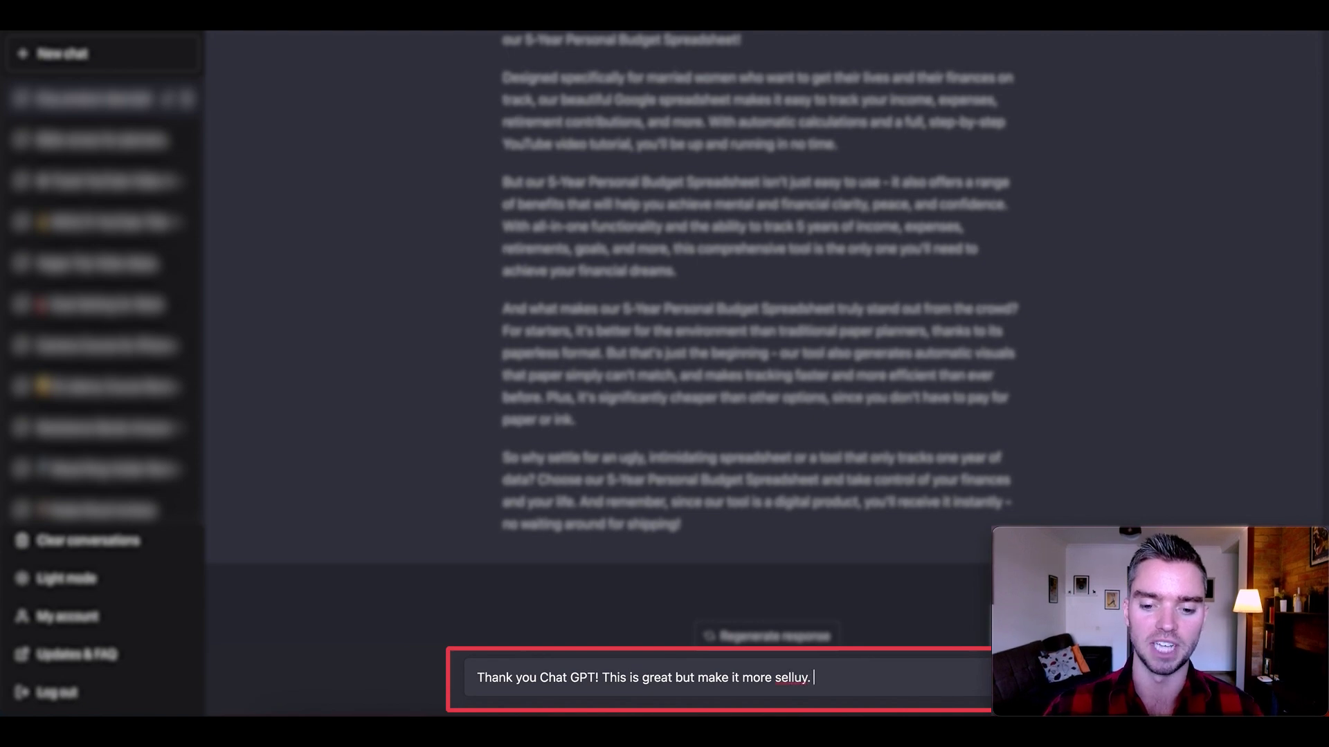
key("BackSpace")
key("BackSpace")
key("BackSpace")
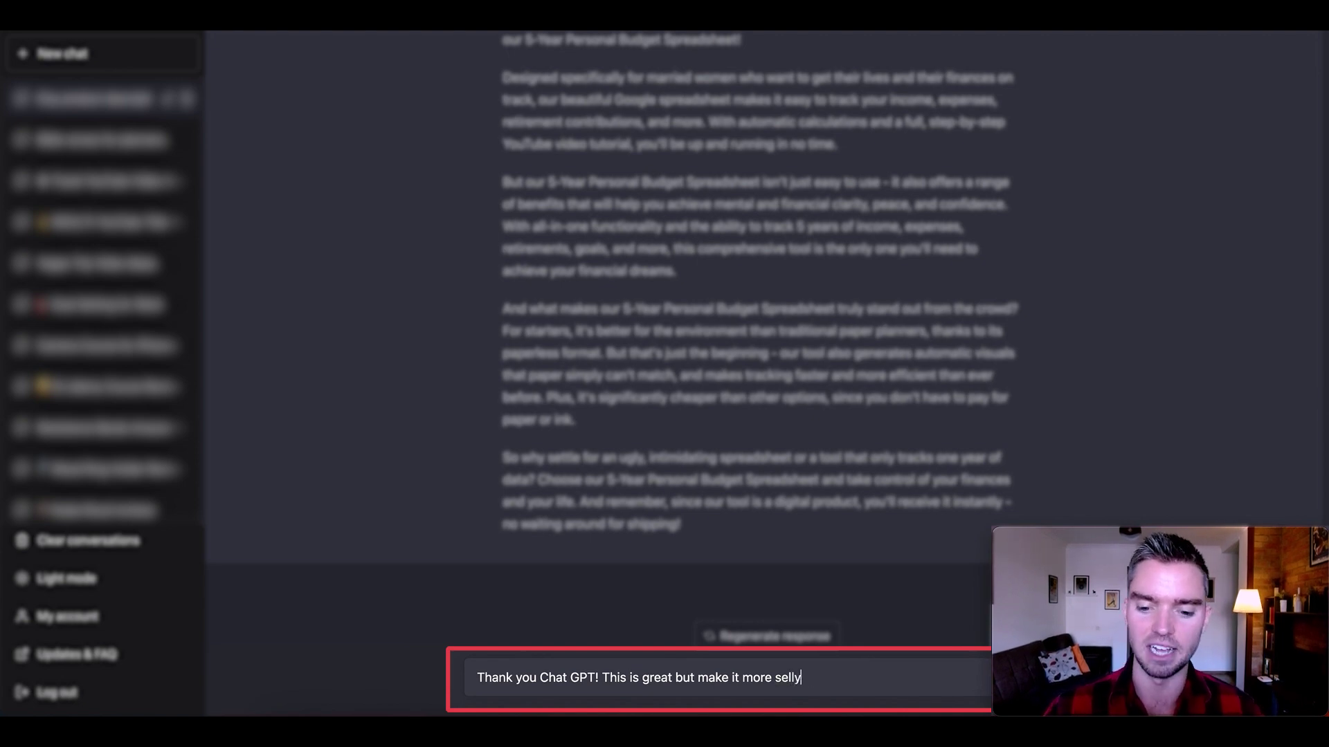
key("BackSpace")
key("BackSpace")
key("BackSpace")
type("alsy.")
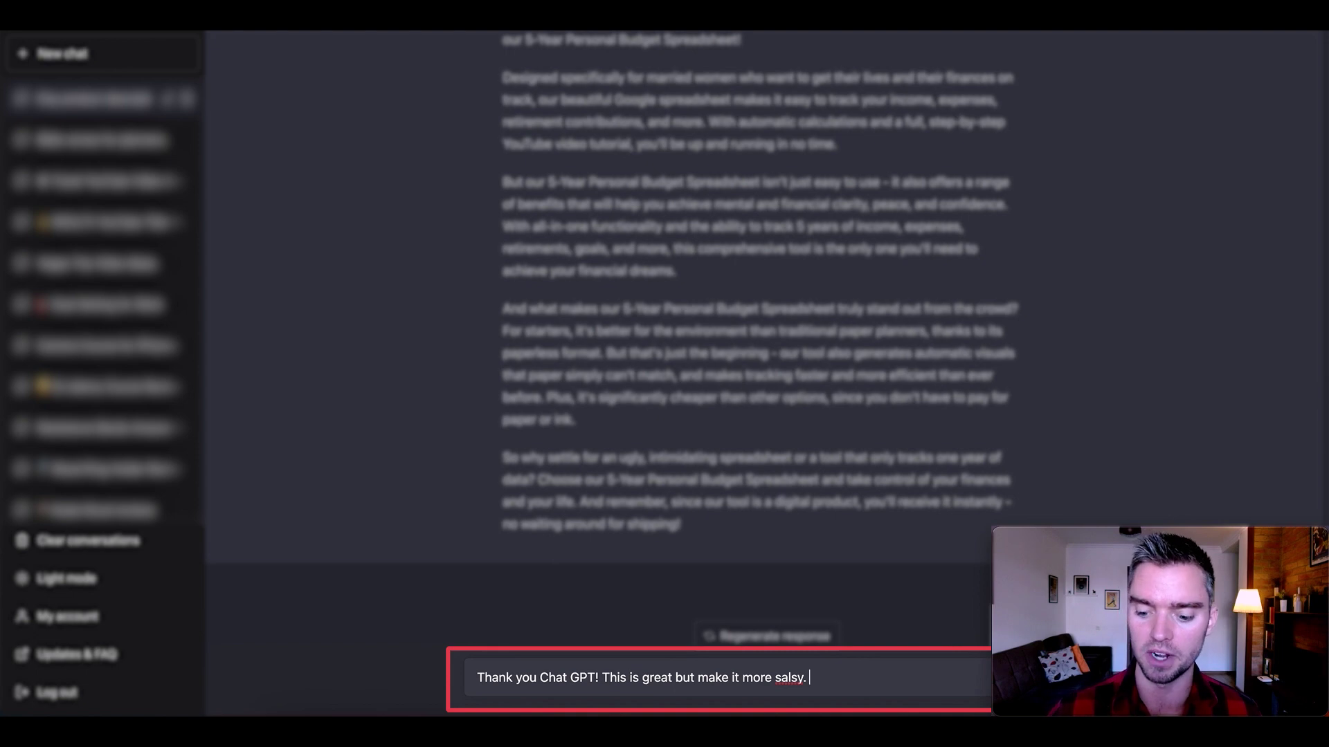
key("Return")
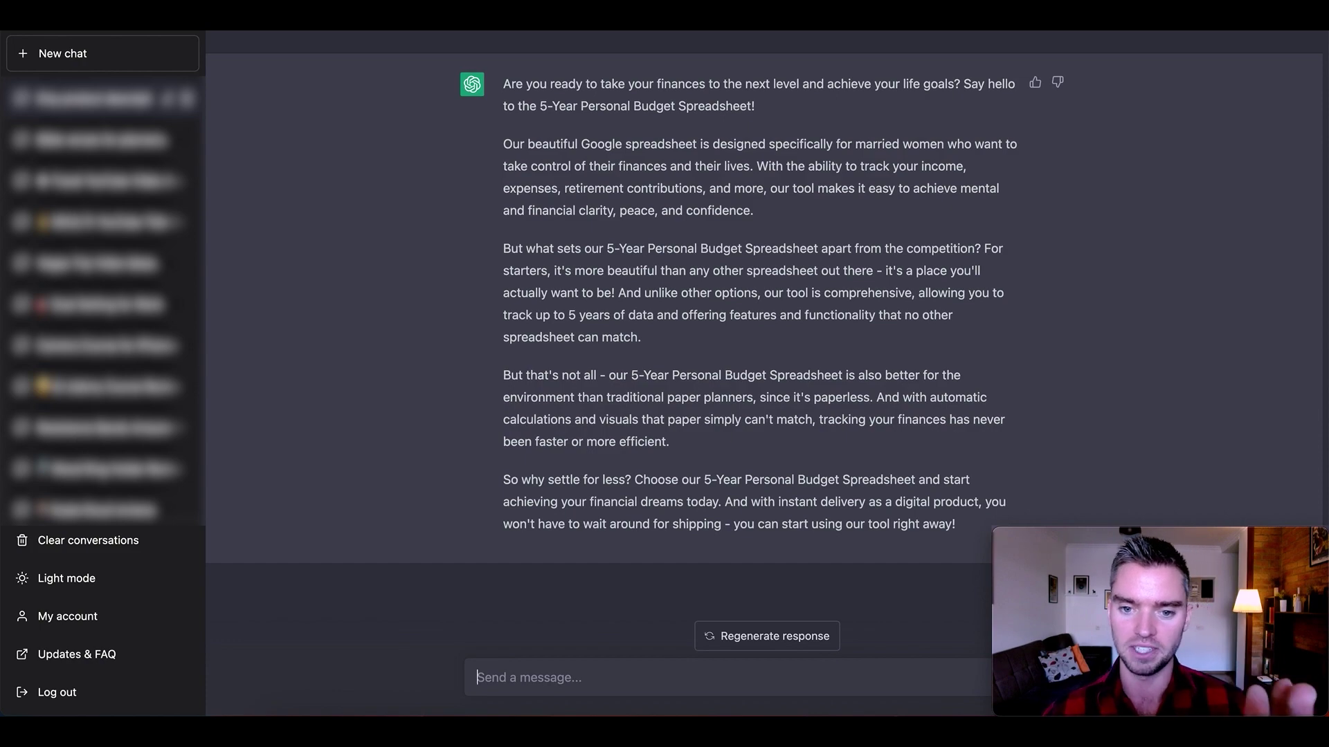
scroll(597, 484, "up", 10)
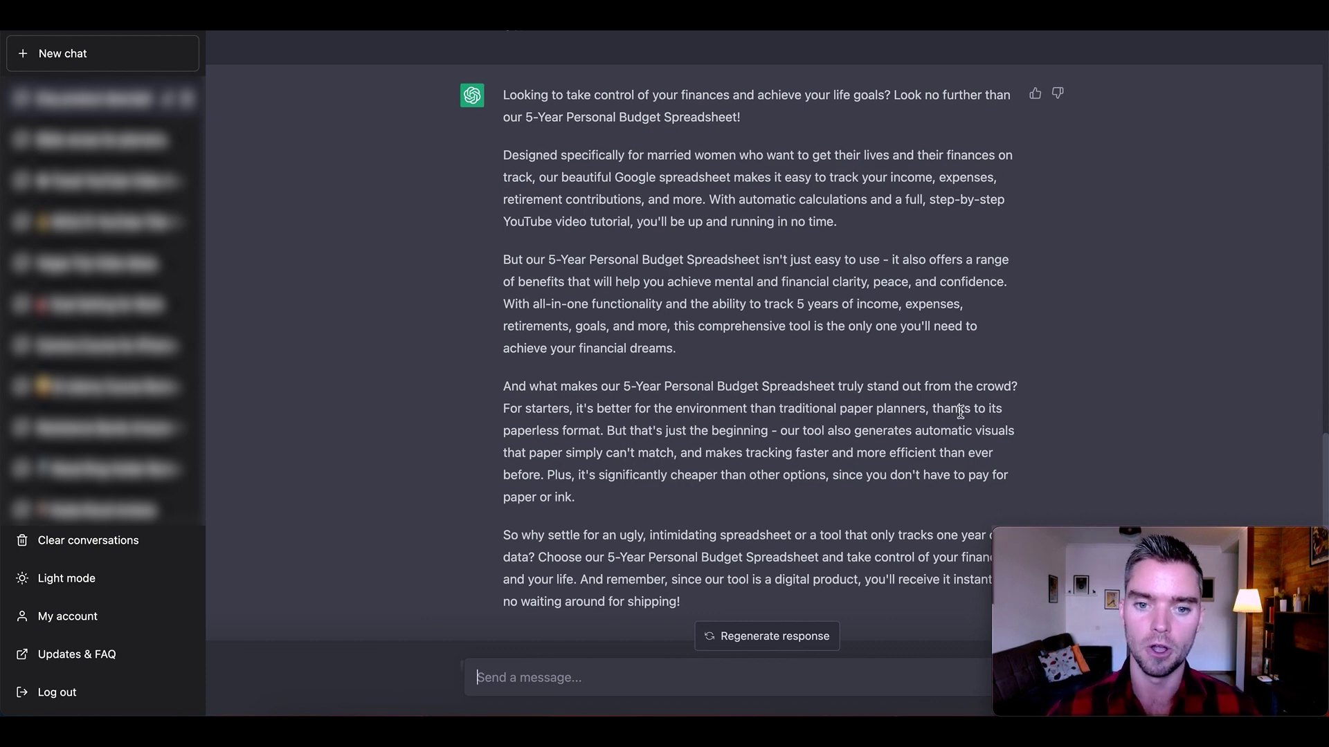
scroll(961, 412, "down", 10)
scroll(961, 412, "up", 1)
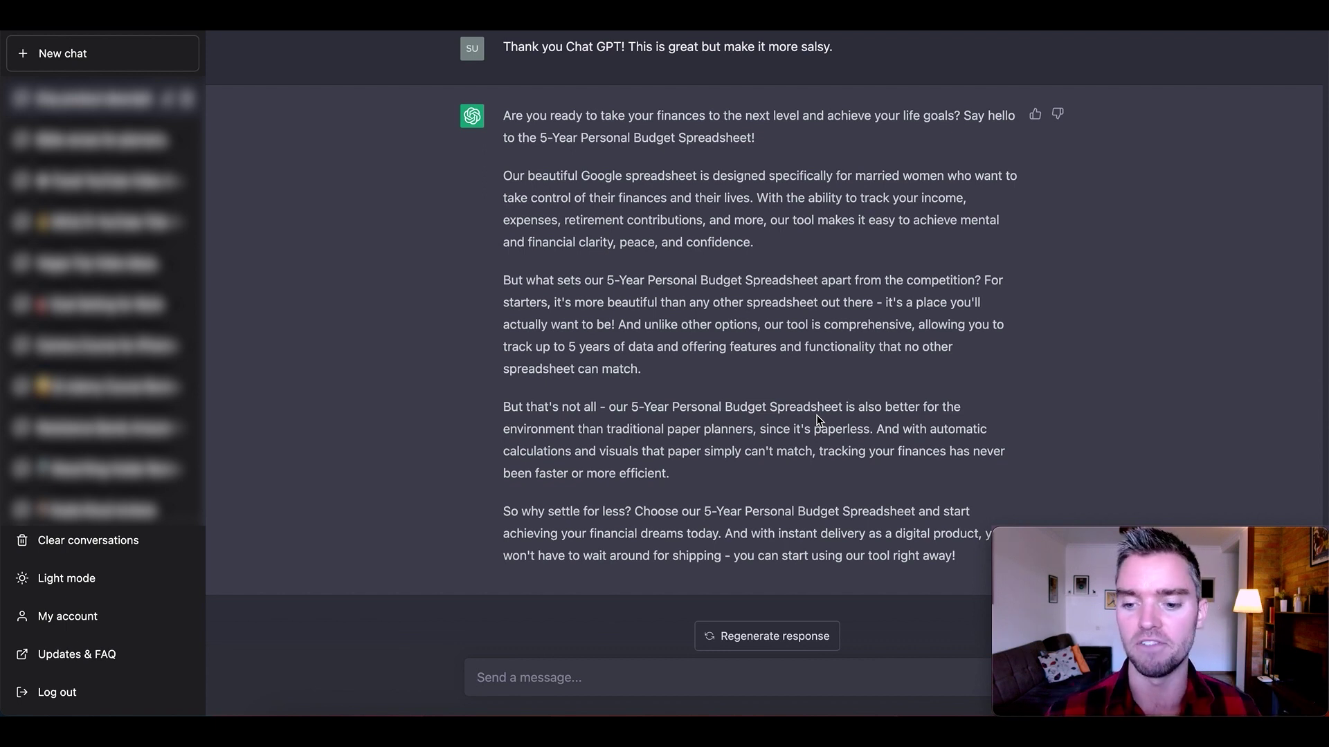
Start a new ChatGPT chat on GPT-4, then bring up the prompt script doc
scroll(570, 607, "down", 1)
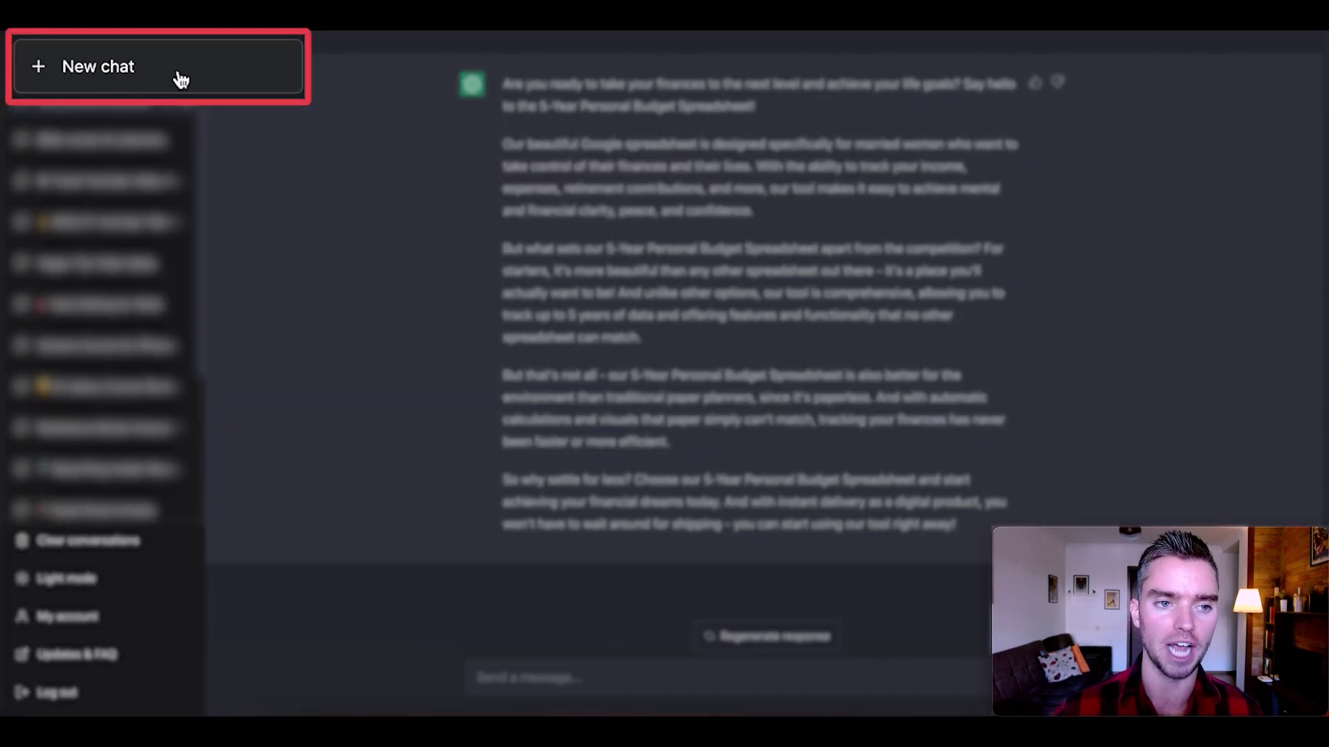
left_click(119, 62)
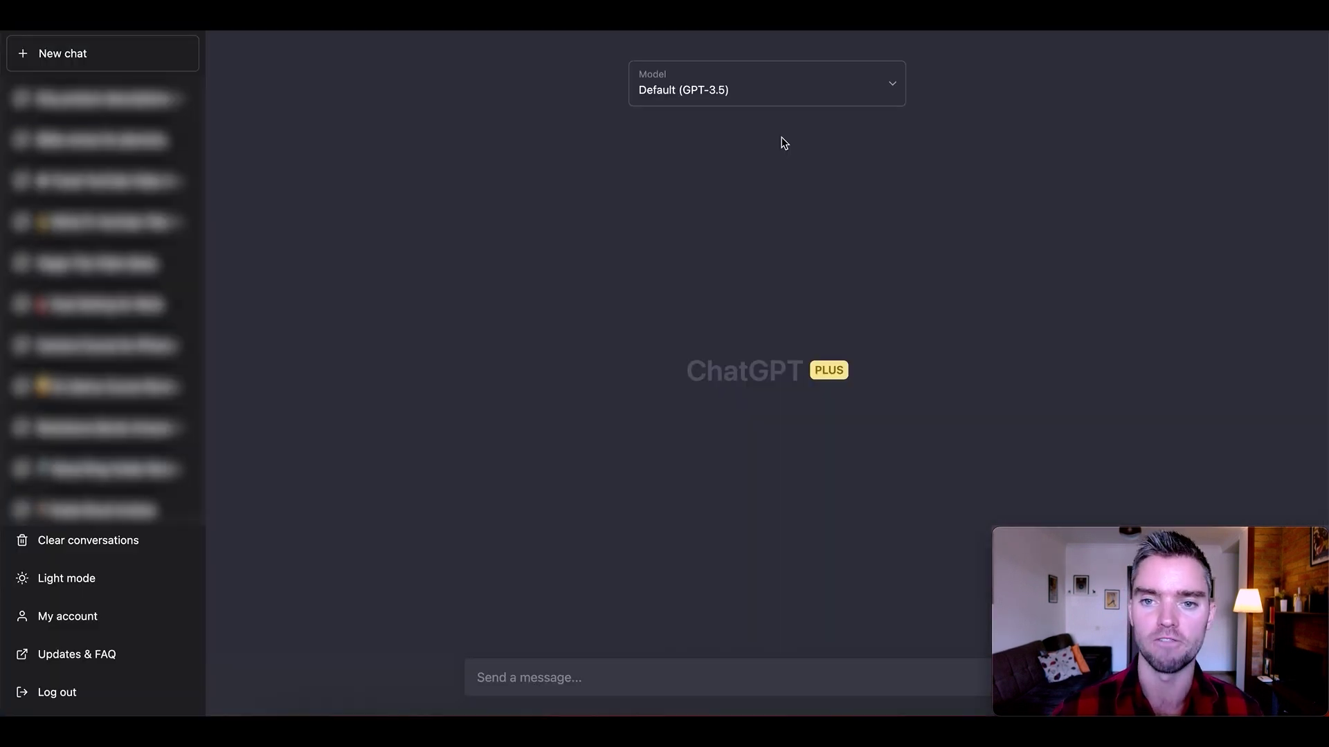
left_click(786, 89)
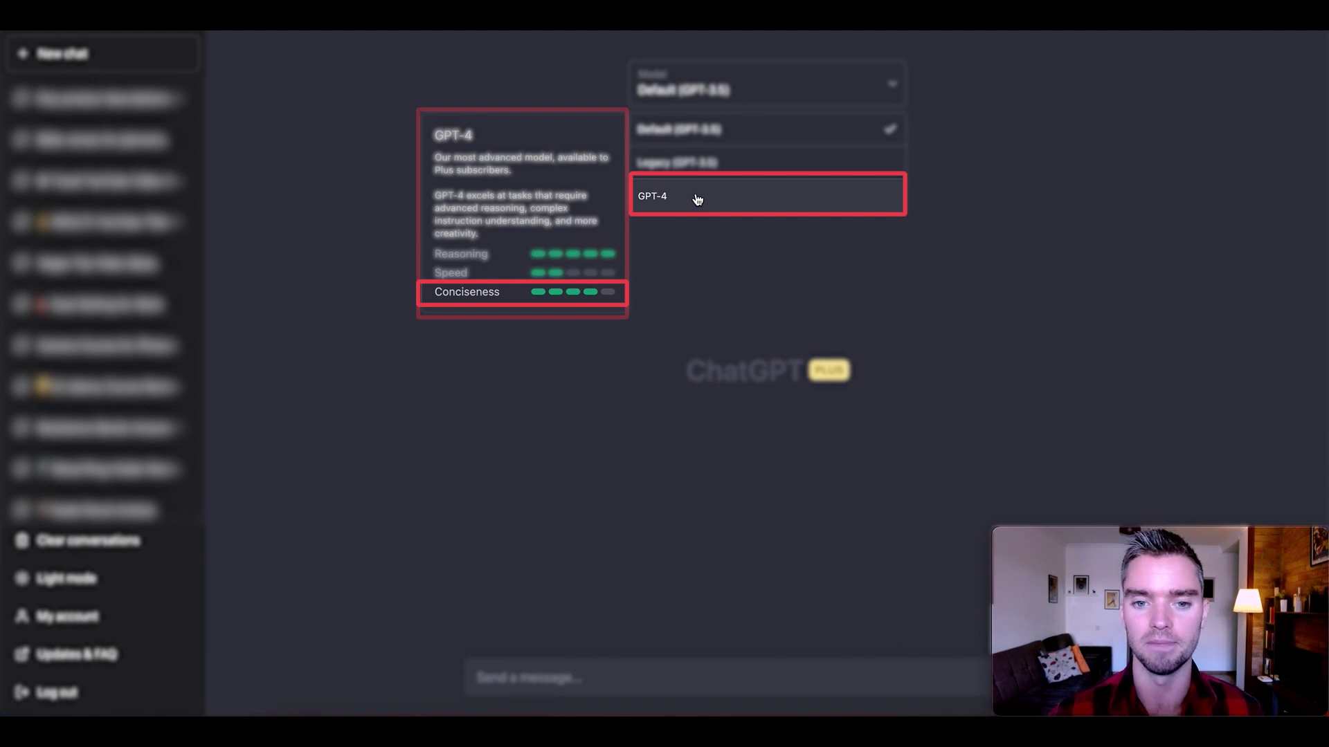
left_click(696, 199)
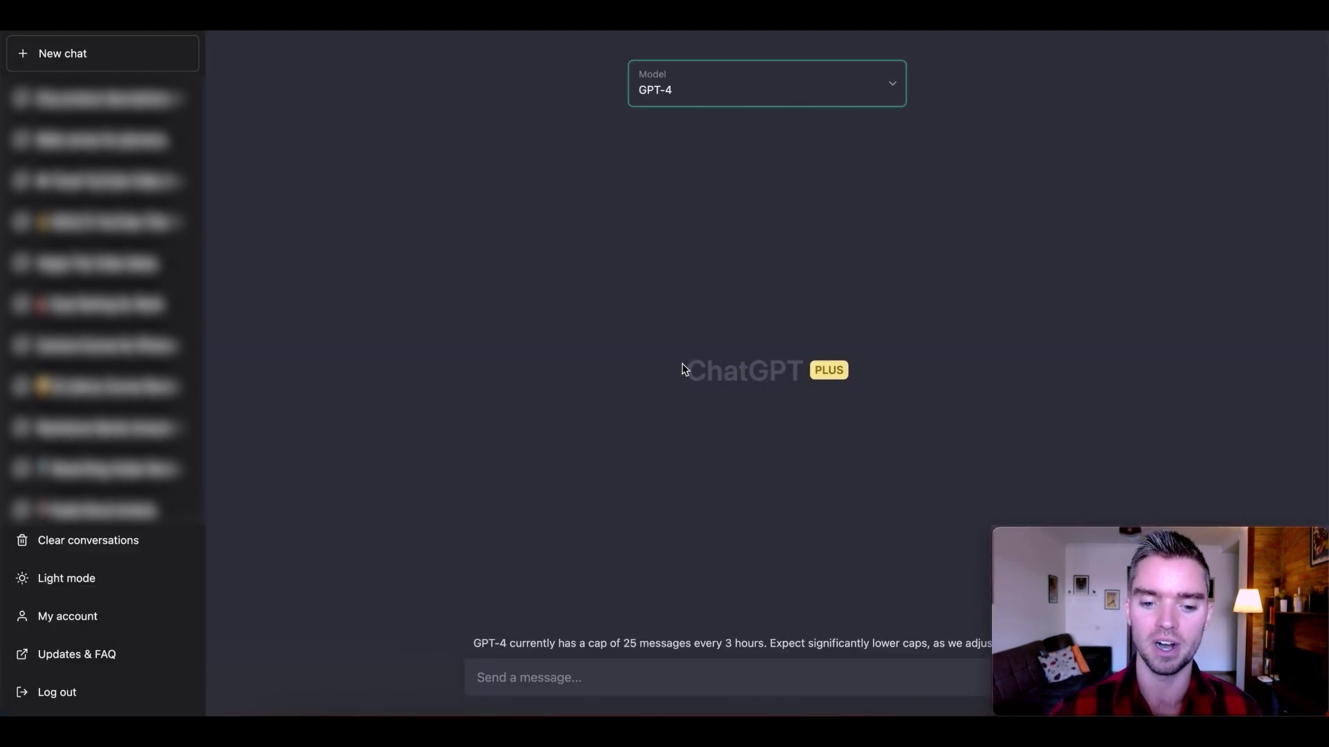
left_click(545, 677)
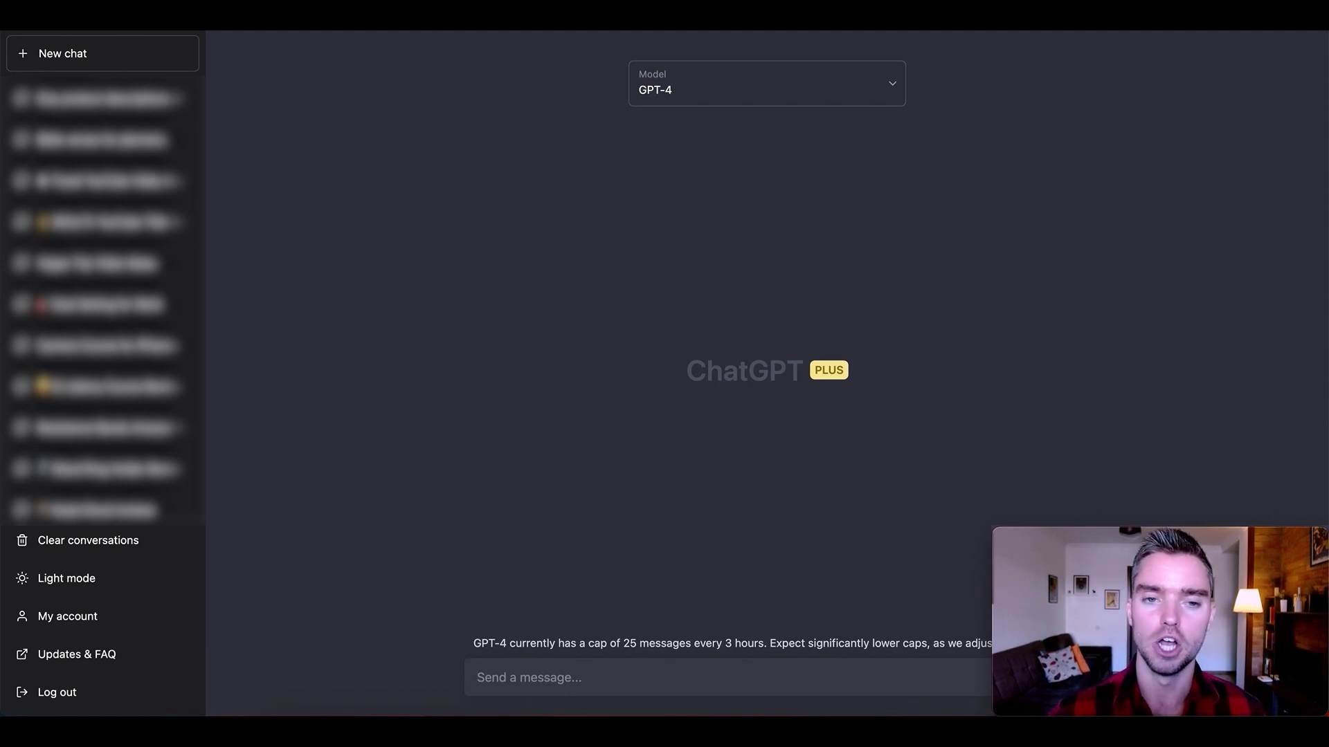
left_click(485, 17)
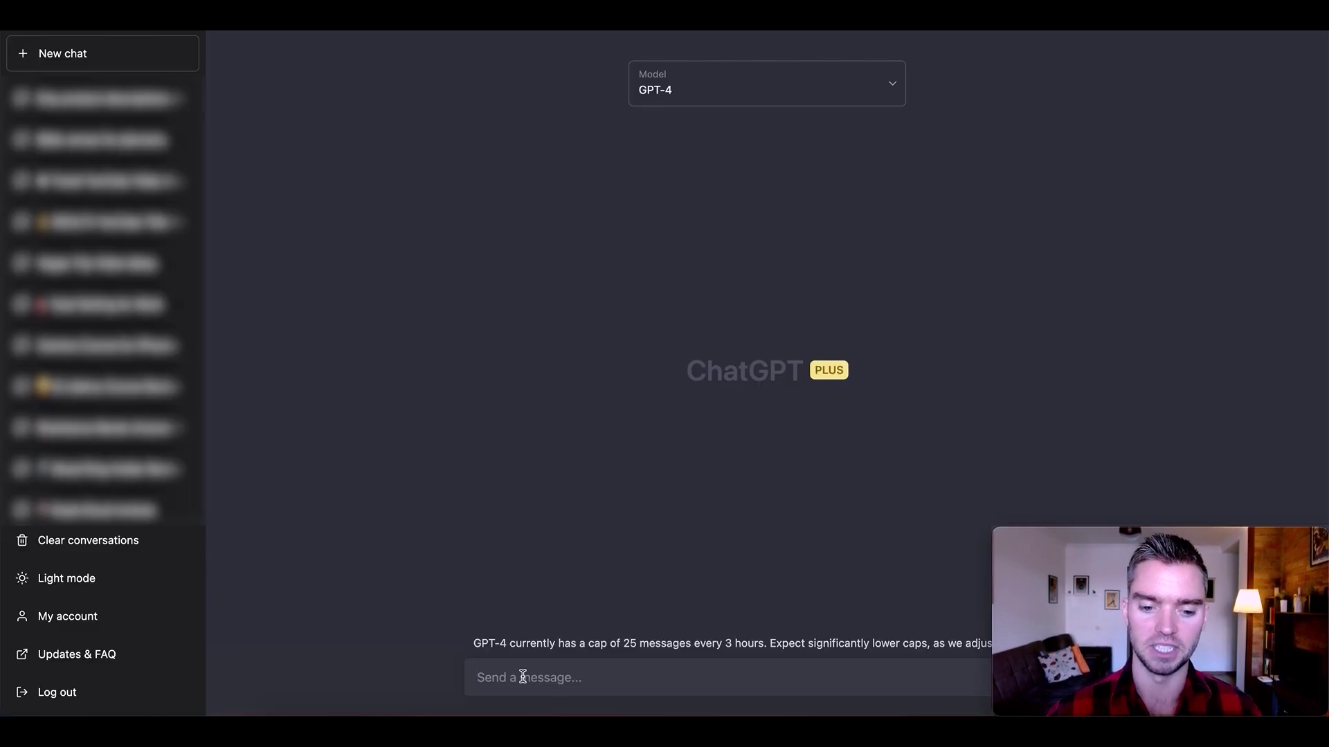
Paste Prompt #1 into the message box and send it to GPT-4
type("Hi Chat GPT! What is the difference between a well-optimized, high-converting Etsy product description and a poorly written, poorly organized low-converting Etsy product description?")
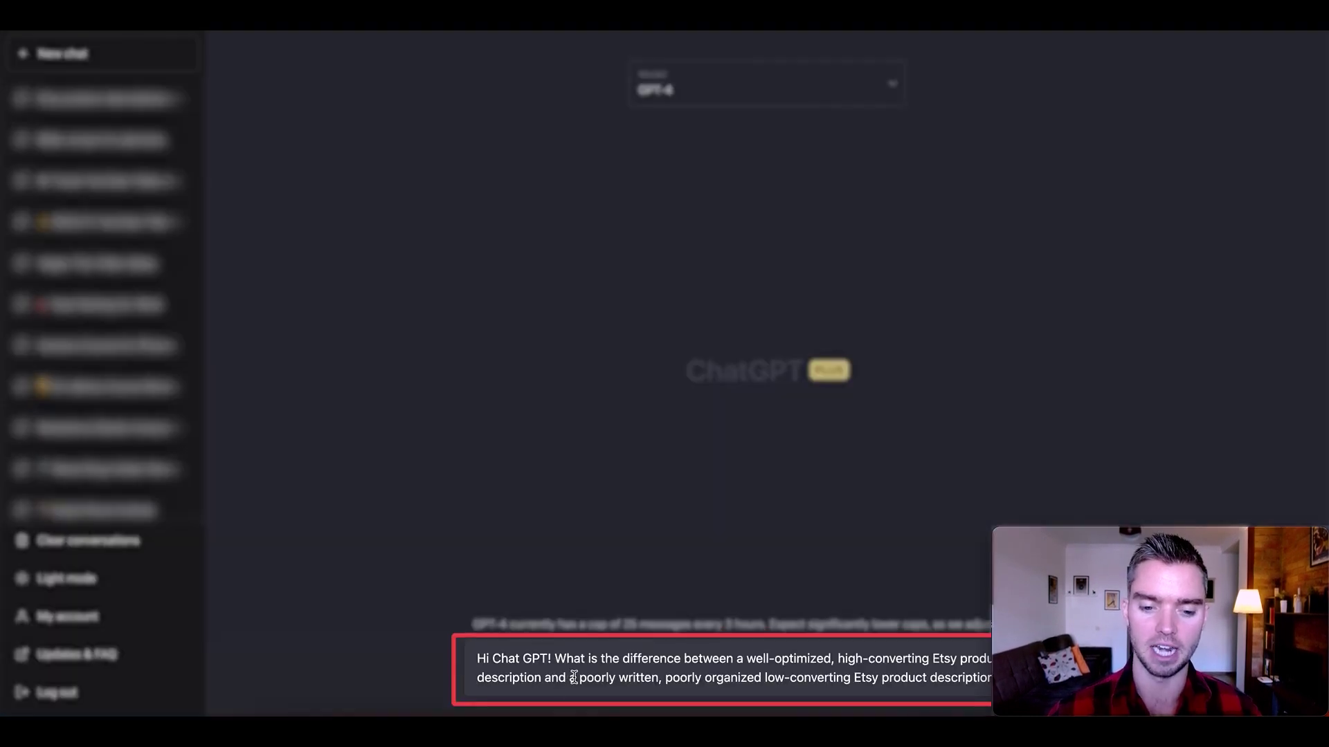
key("Return")
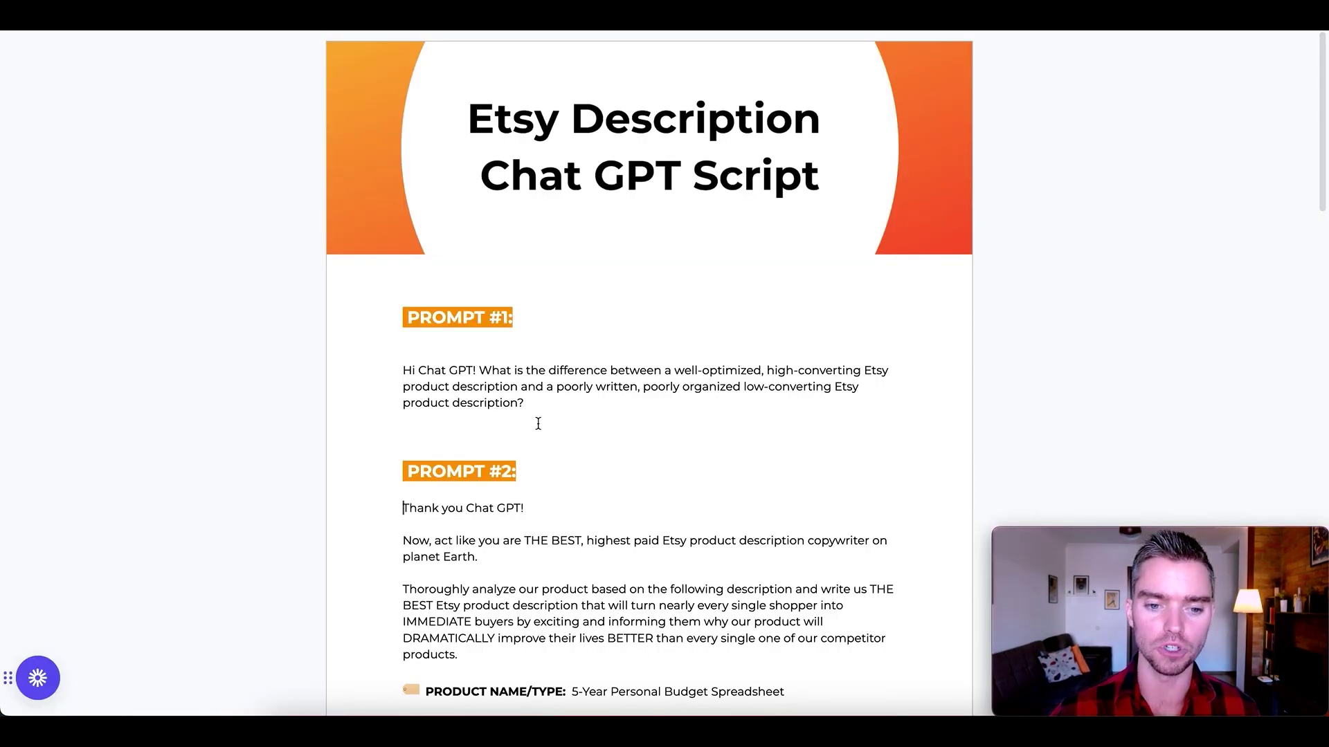
Copy the long product prompt from the script and send it to GPT-4 for an Etsy description
scroll(537, 421, "down", 4)
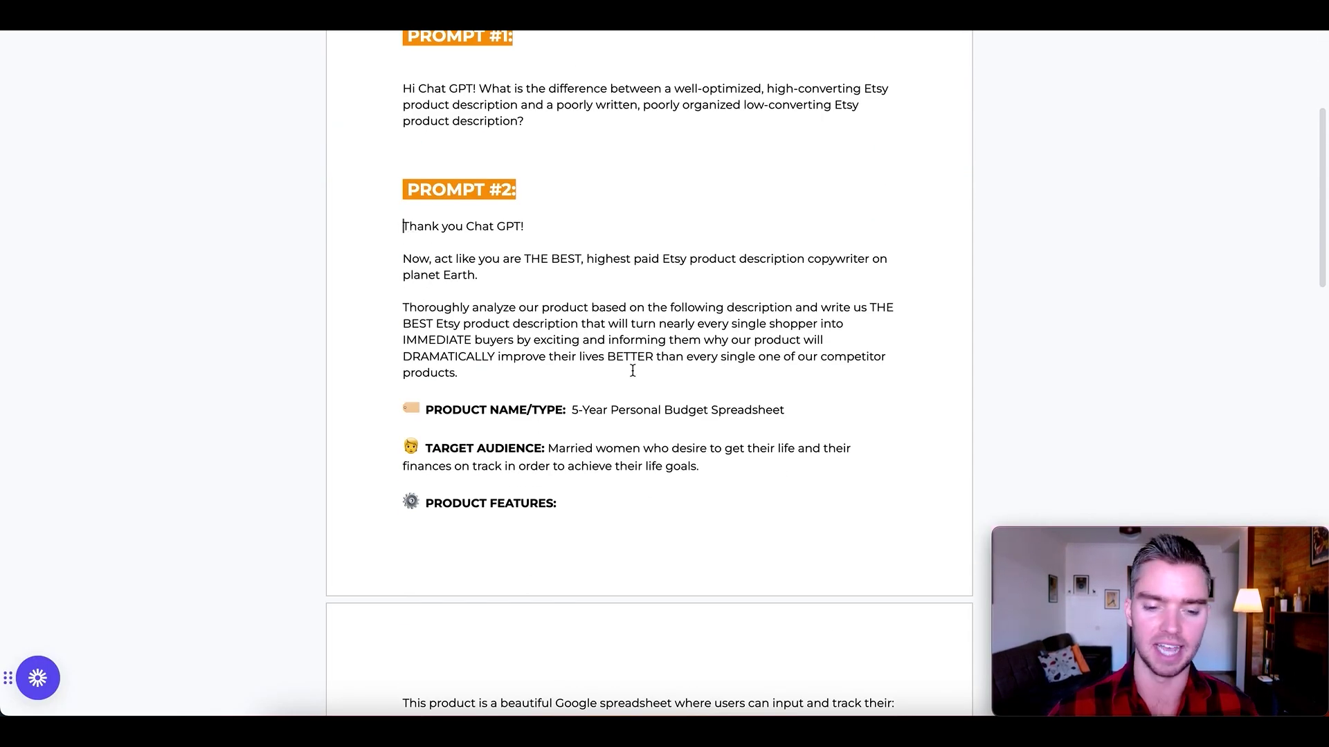
scroll(650, 377, "down", 10)
scroll(650, 381, "down", 4)
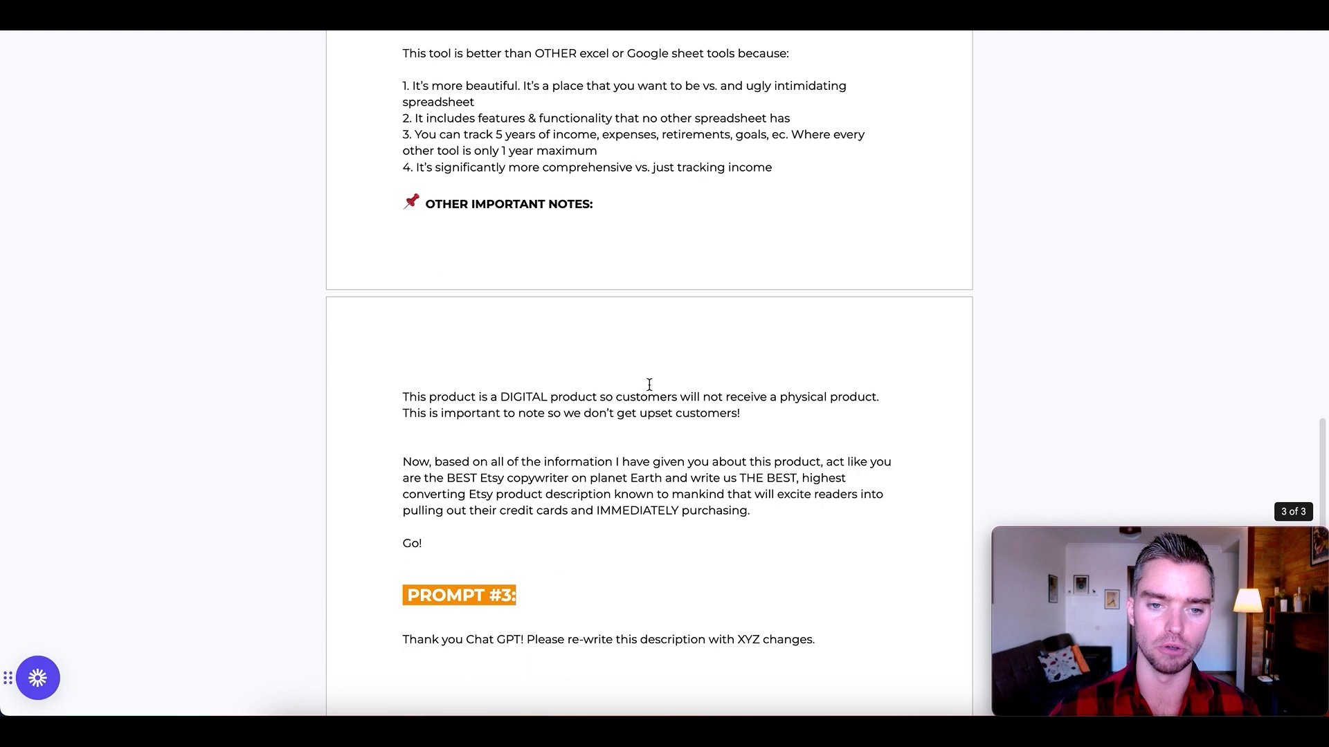
left_click(495, 542, "shift")
key("super+c")
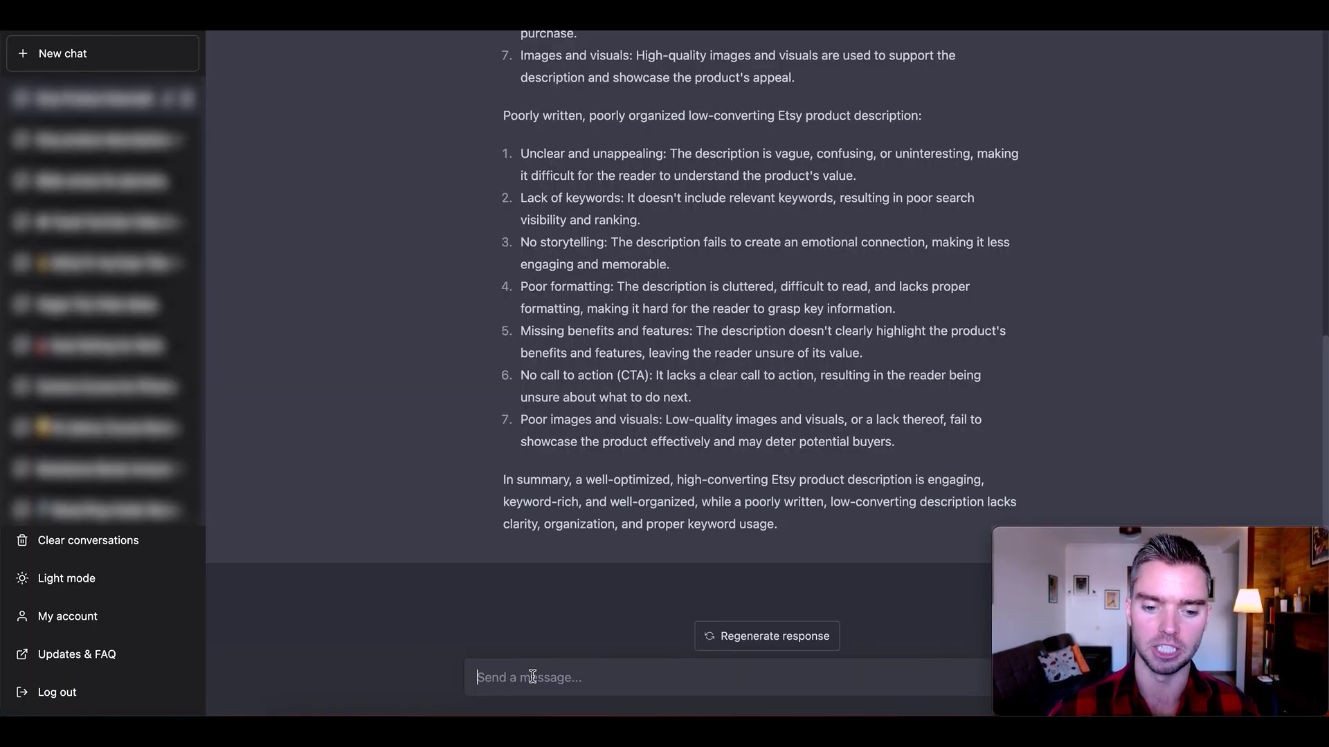
key("super+v")
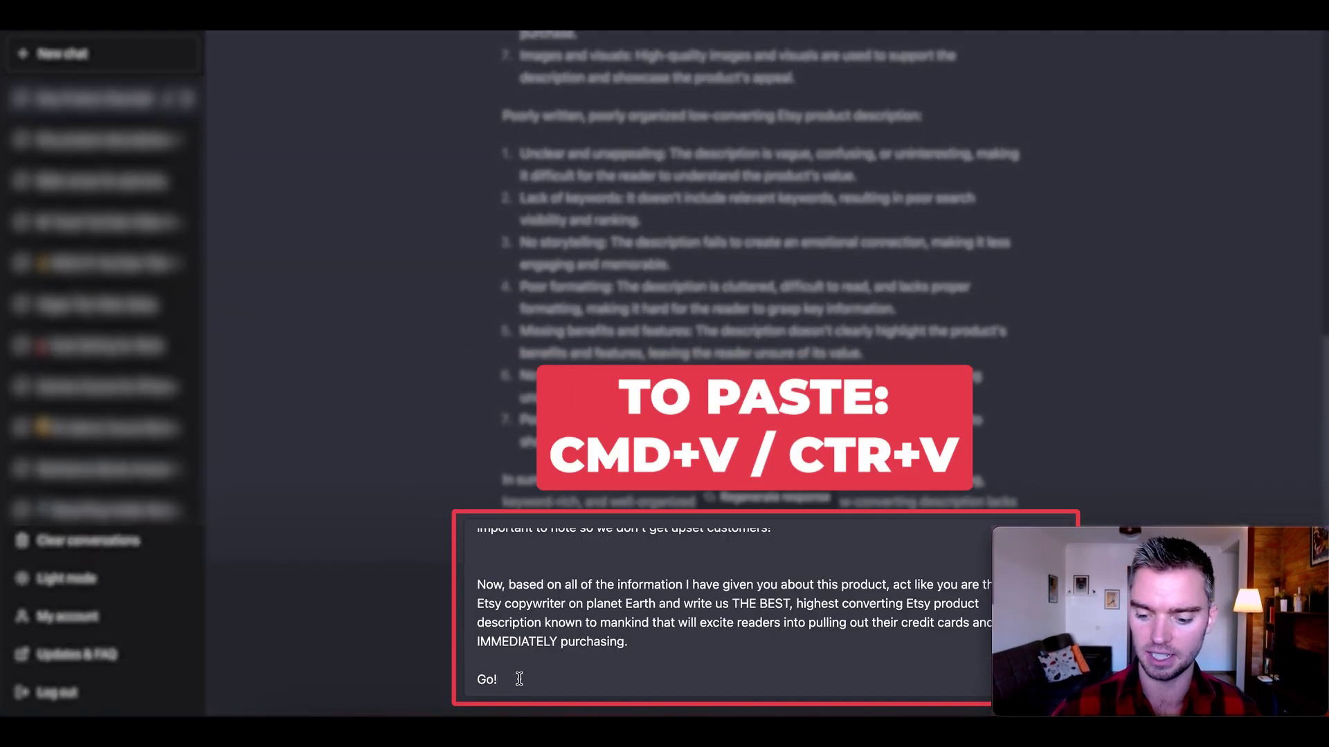
key("Return")
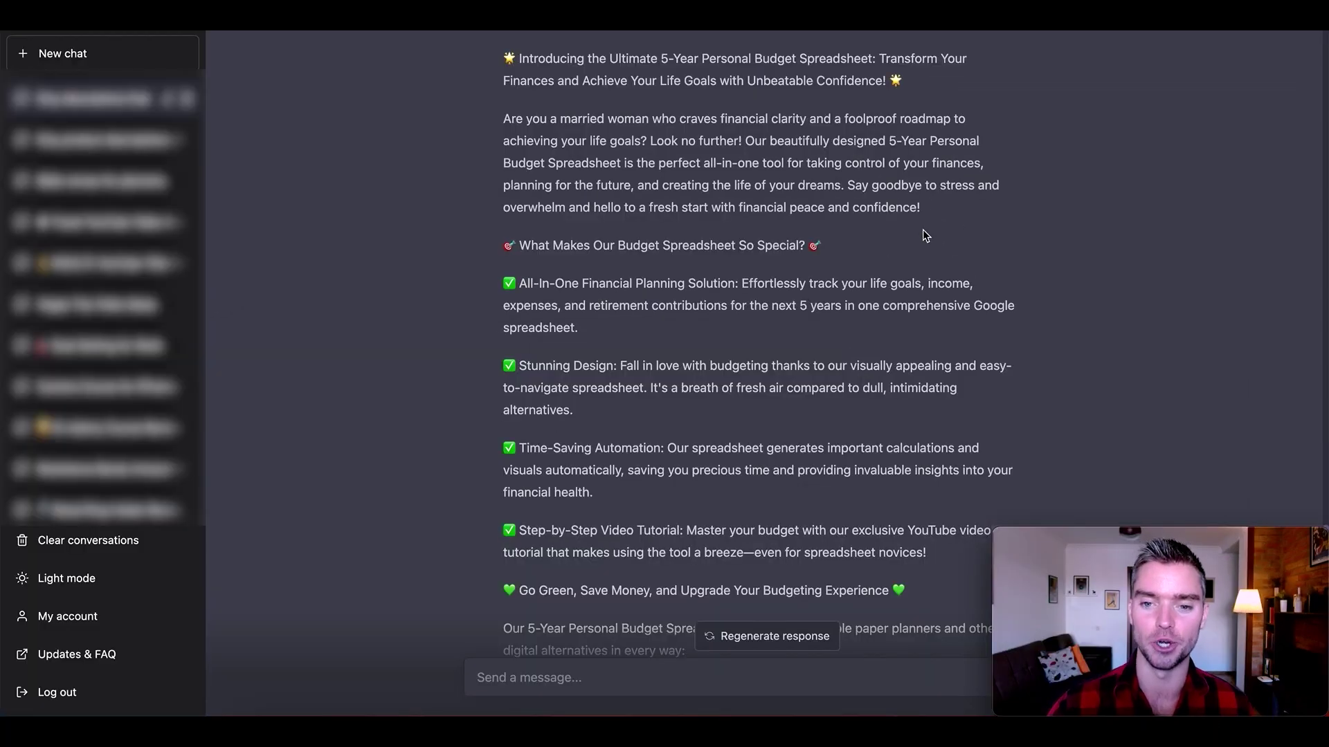
Scroll through GPT-4's finished description, down to 'Add to cart and start your journey…' and back
scroll(773, 326, "down", 2)
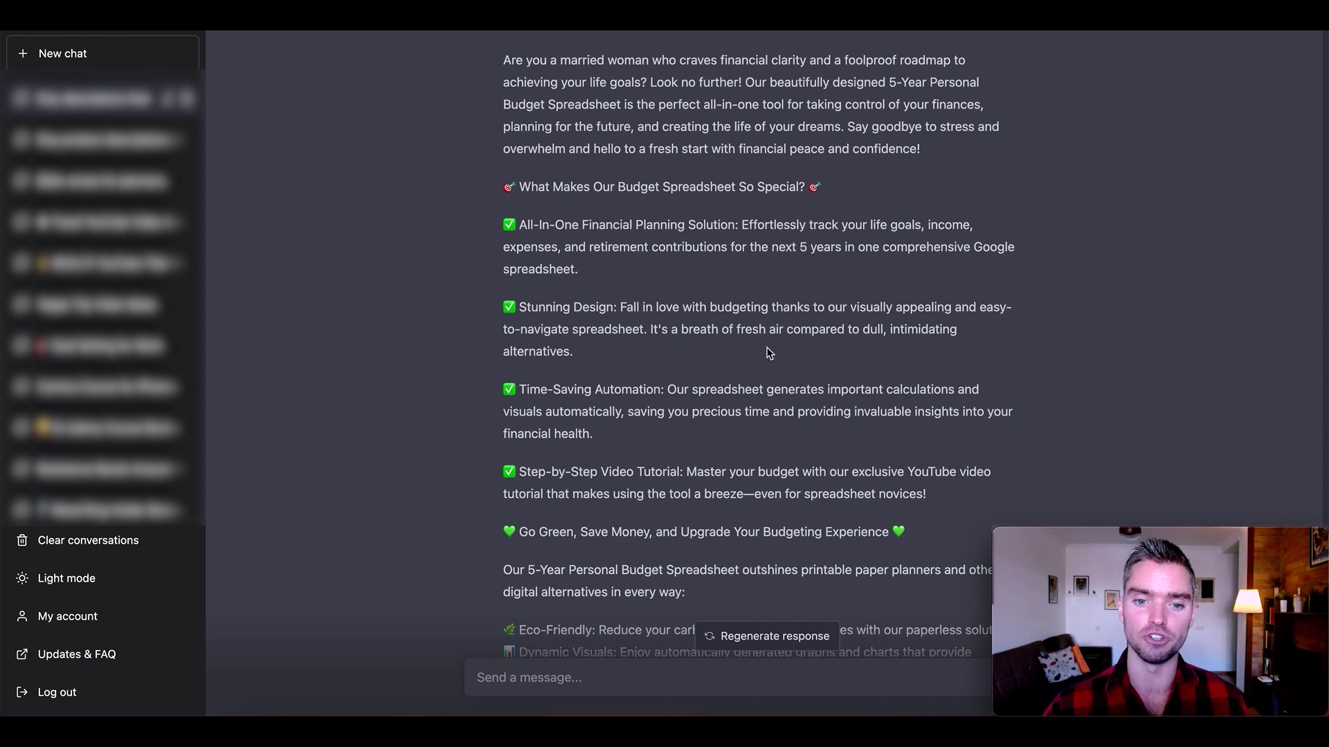
scroll(768, 353, "down", 5)
scroll(768, 353, "down", 3)
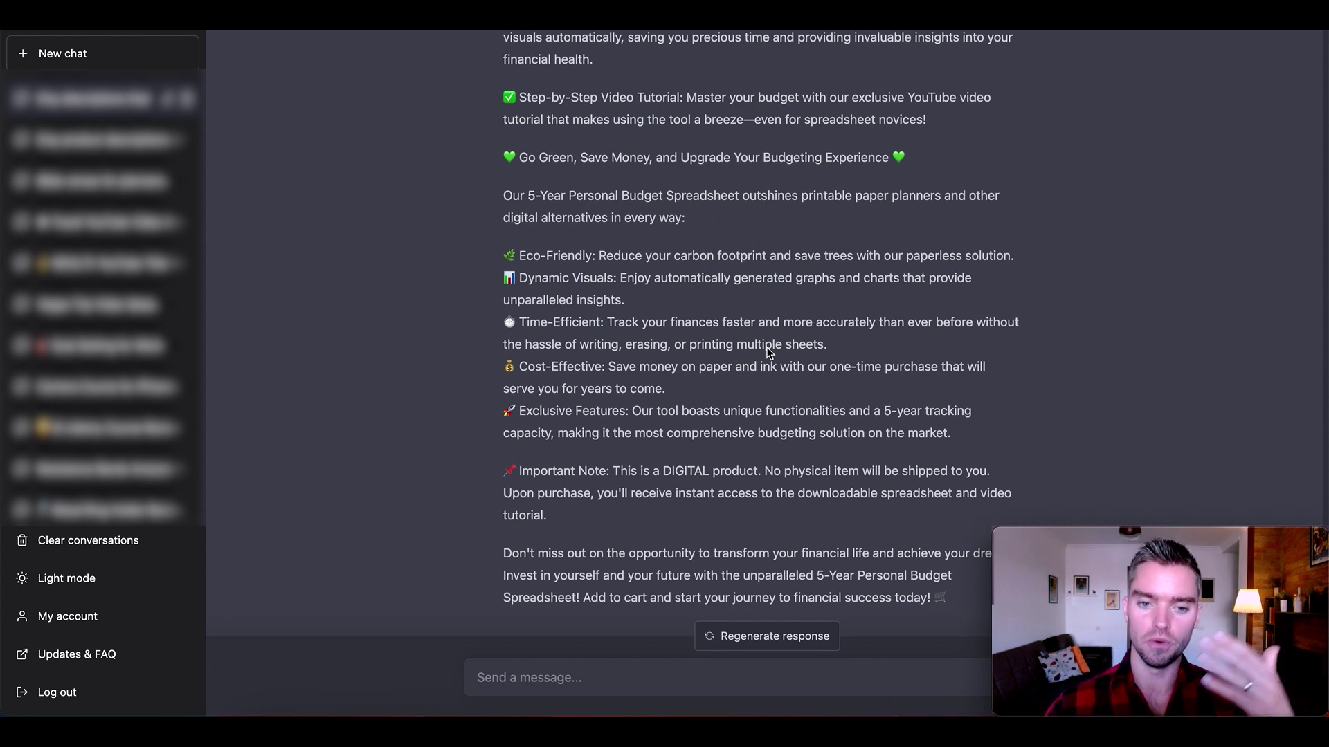
scroll(768, 352, "up", 1)
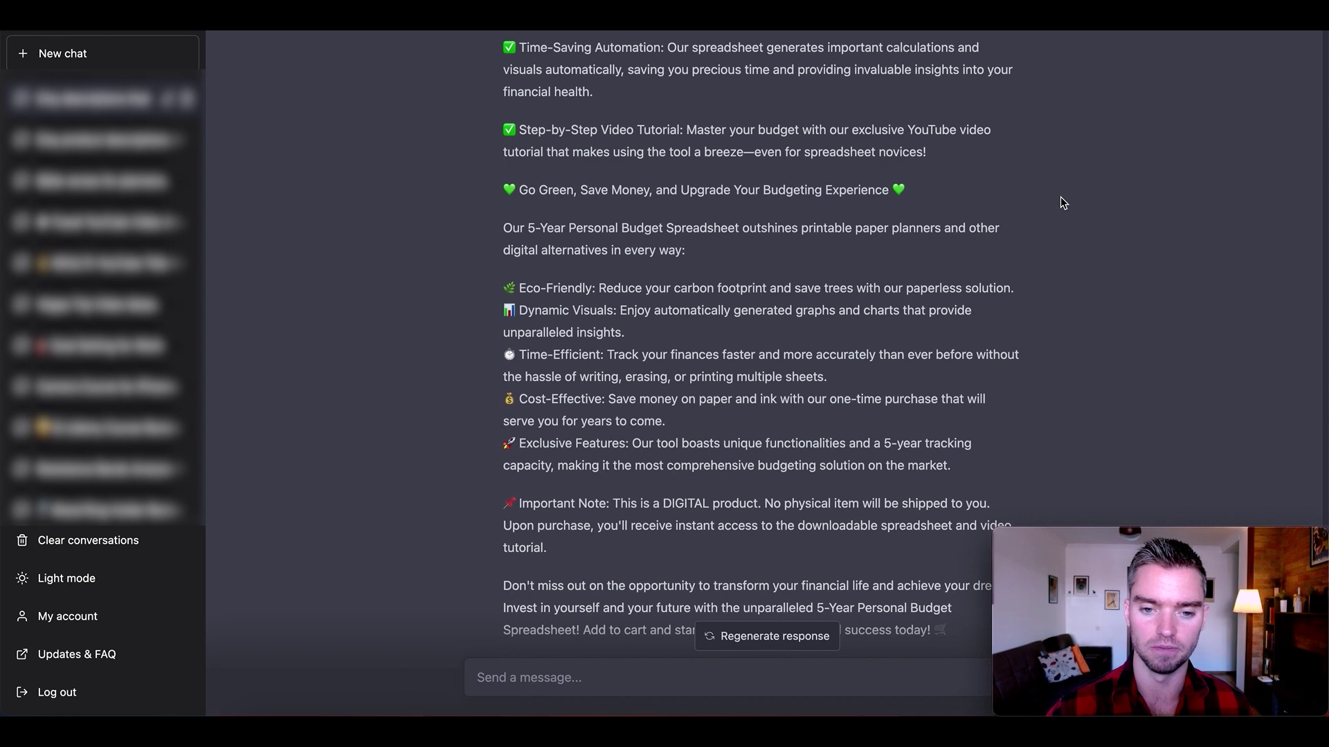
scroll(1062, 202, "up", 6)
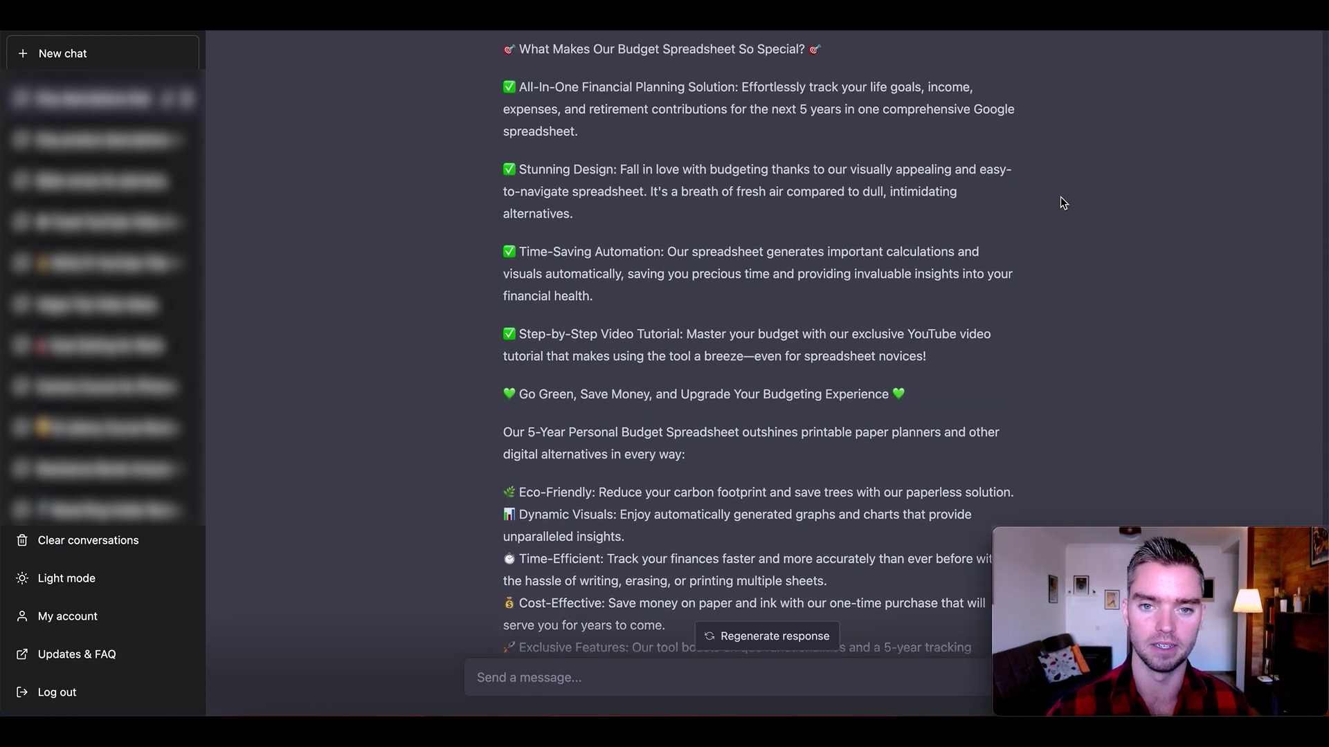
scroll(1035, 219, "up", 7)
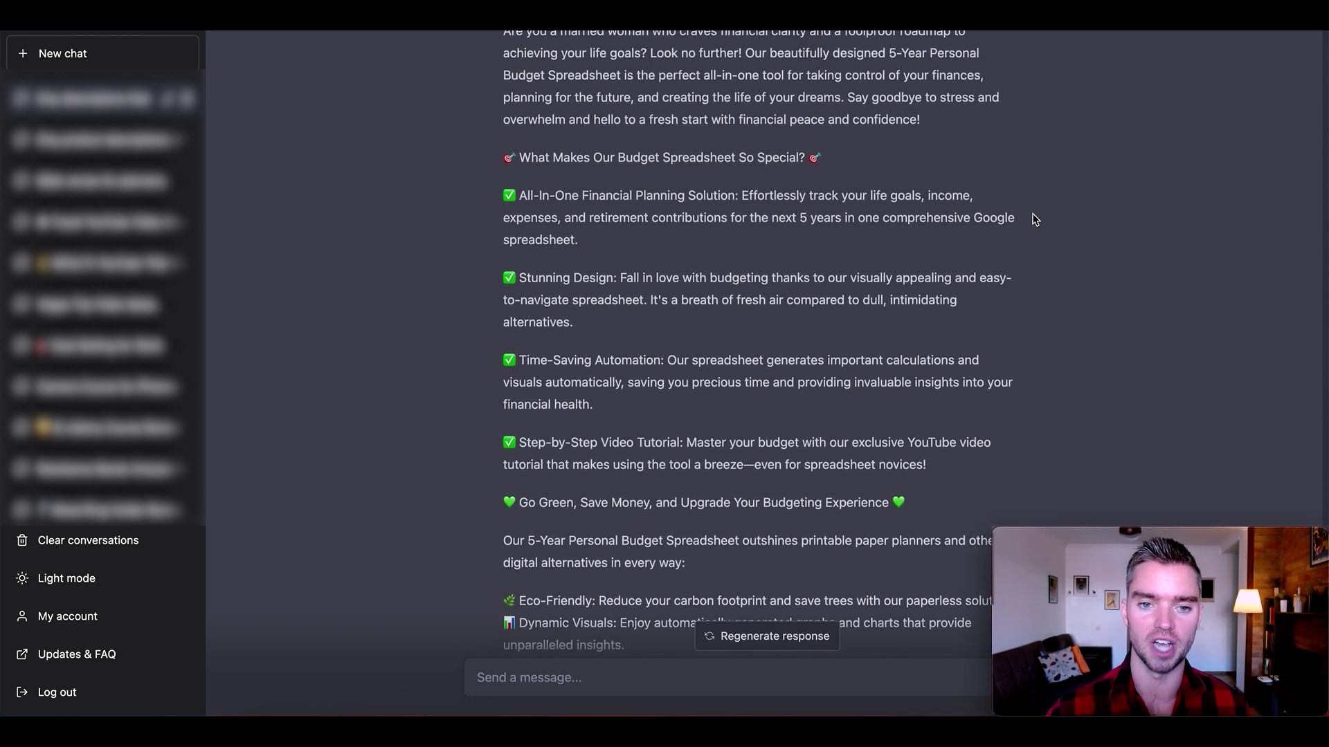
scroll(1033, 218, "down", 2)
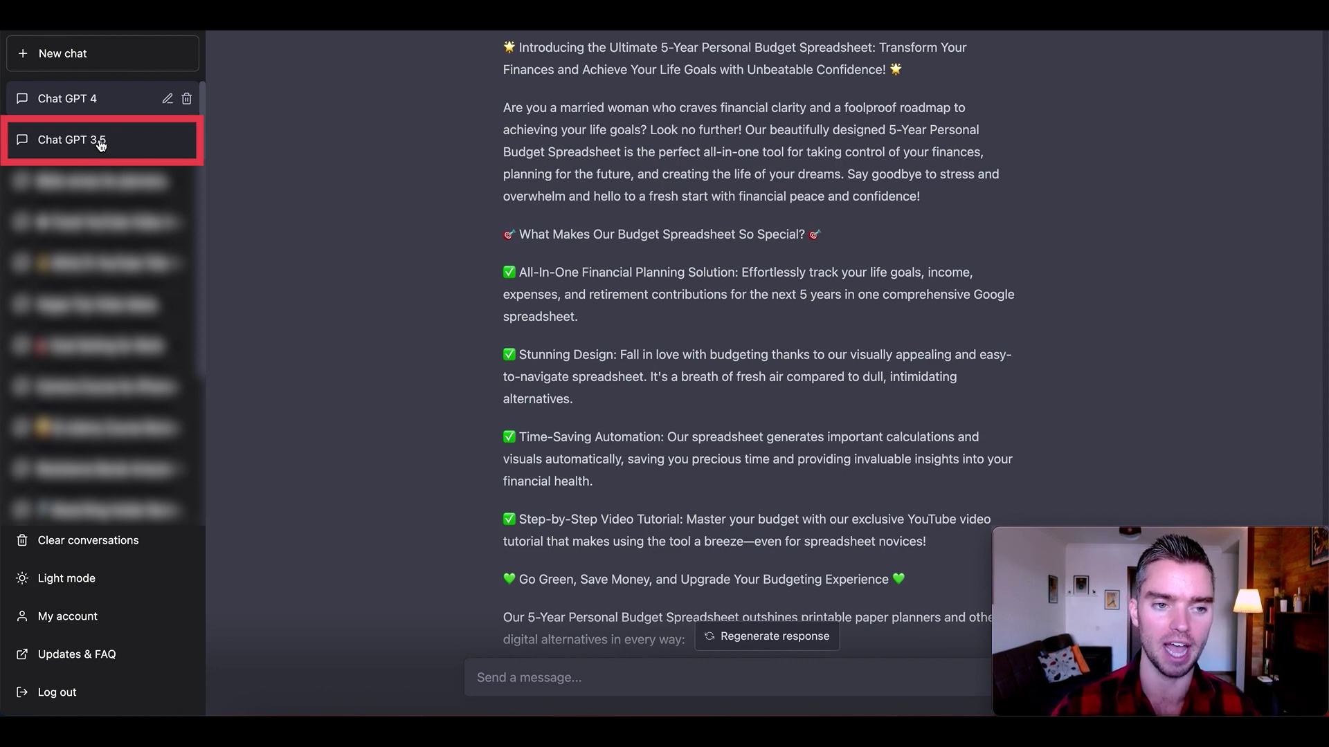
left_click(100, 142)
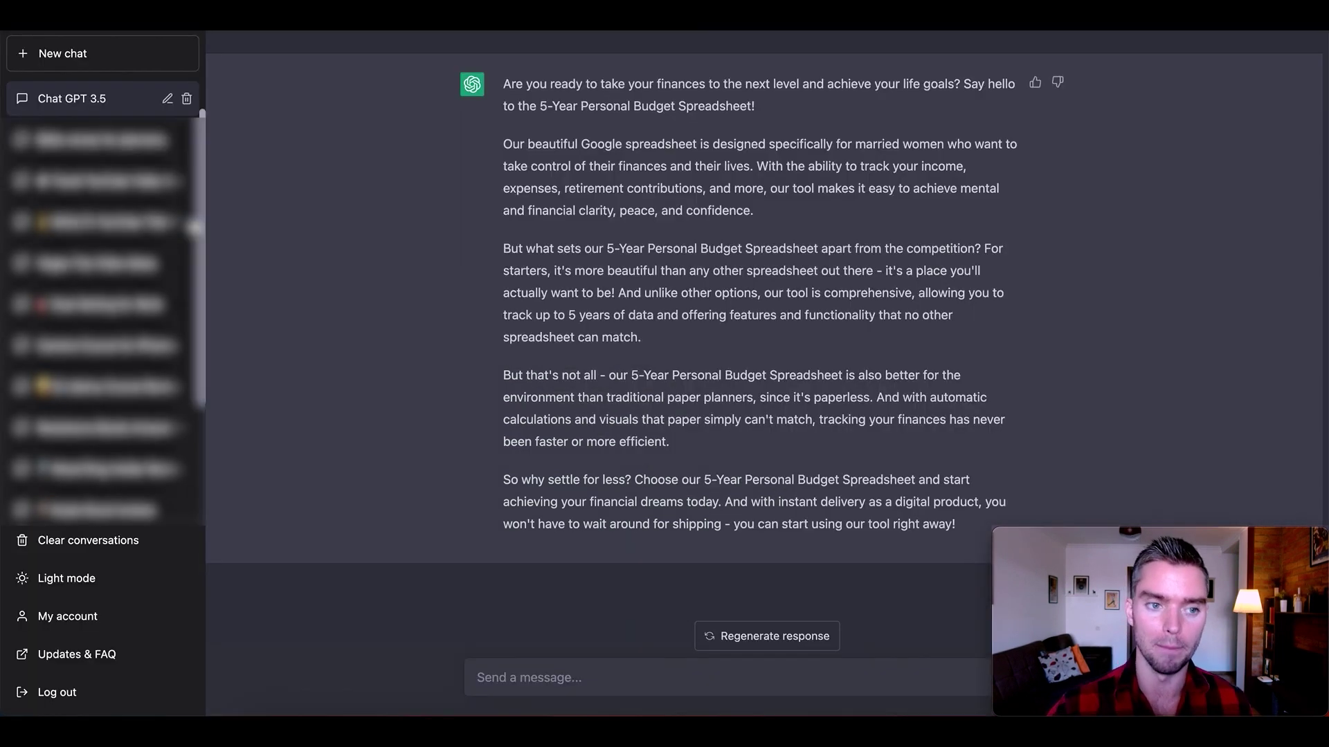
scroll(104, 200, "up", 1)
left_click(98, 97)
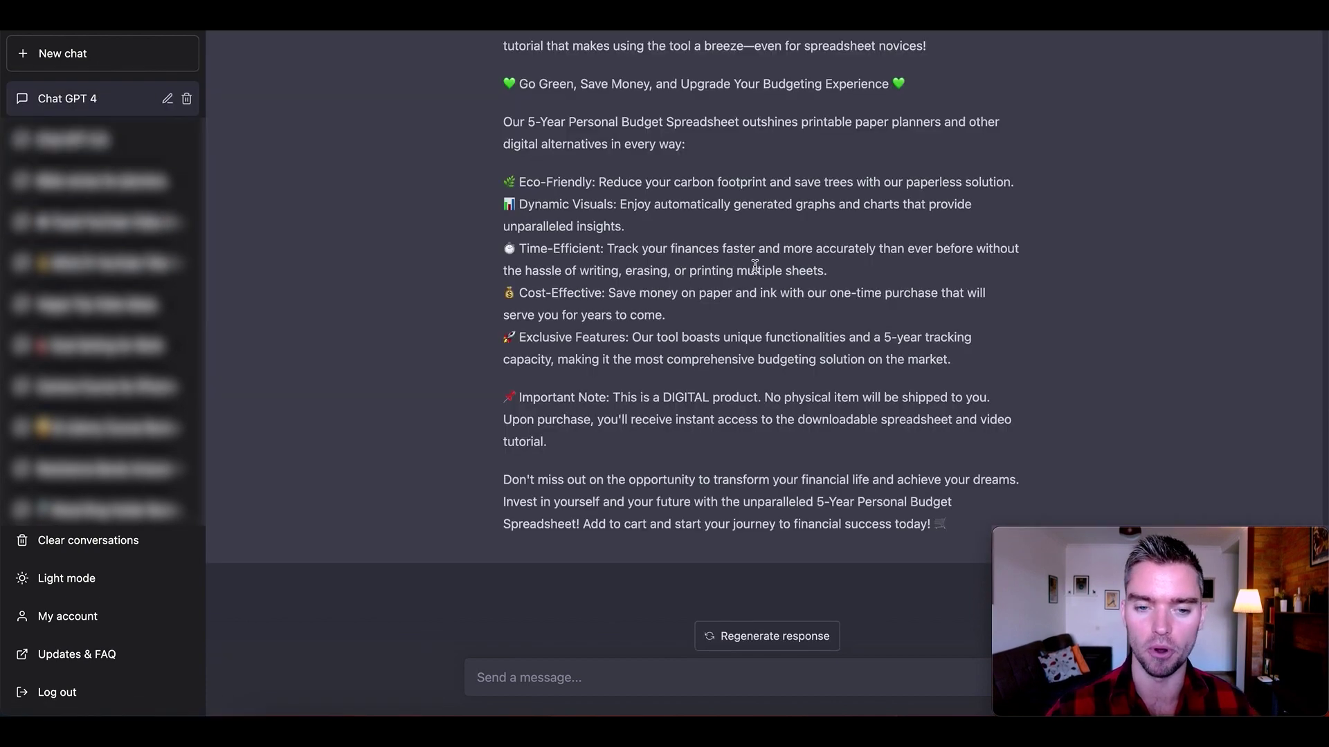
scroll(755, 266, "up", 3)
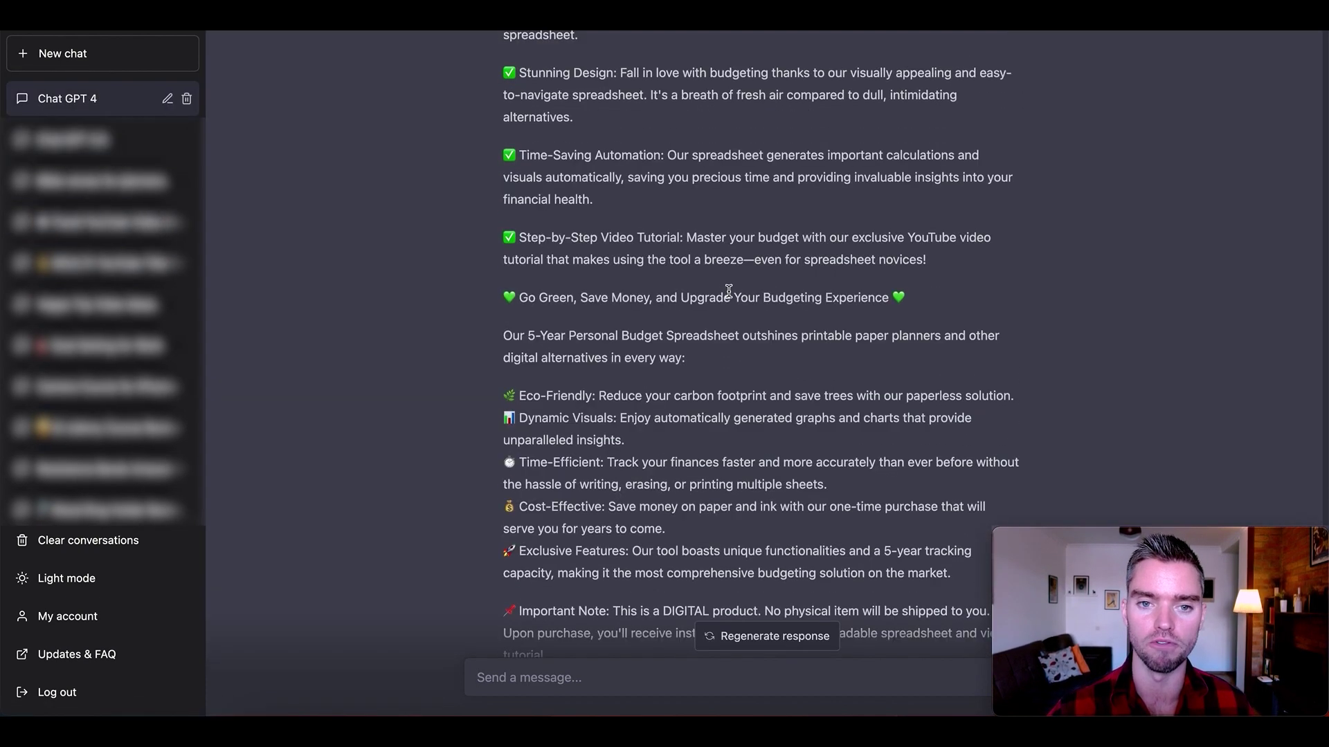
scroll(728, 291, "up", 4)
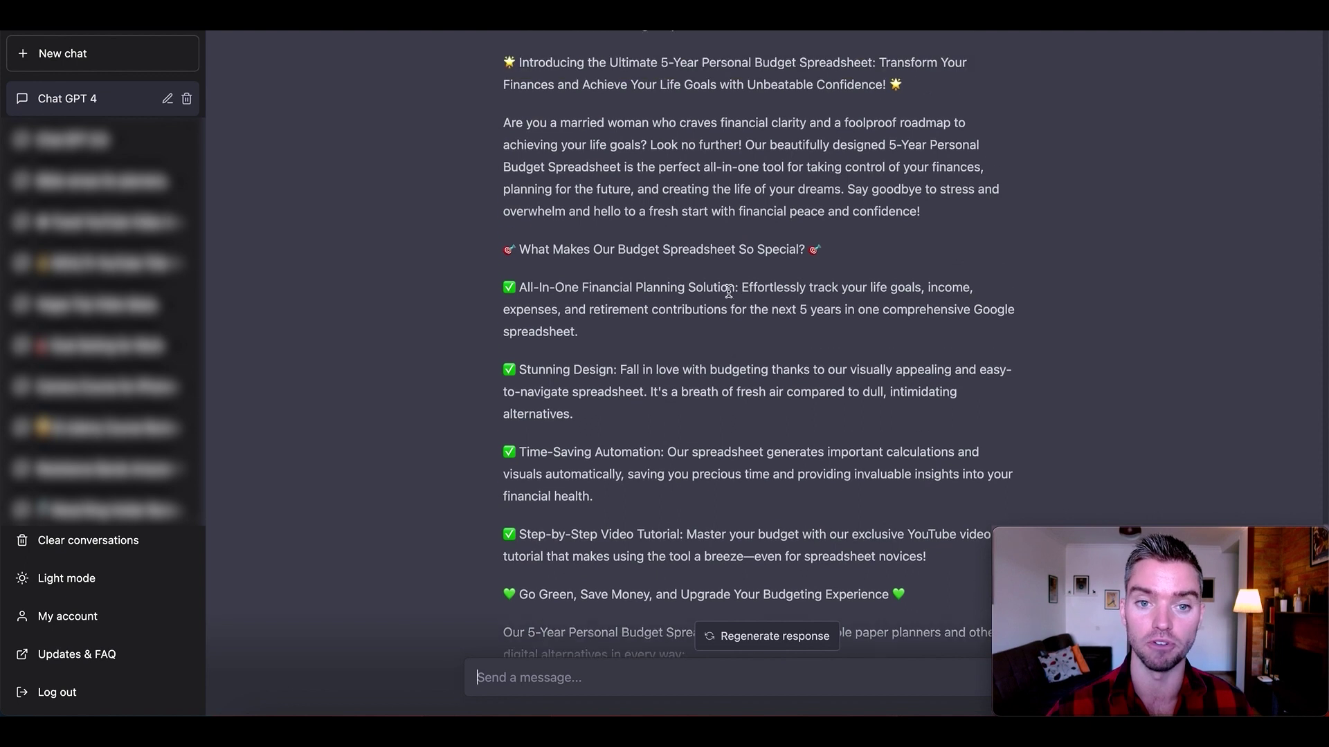
scroll(728, 291, "down", 1)
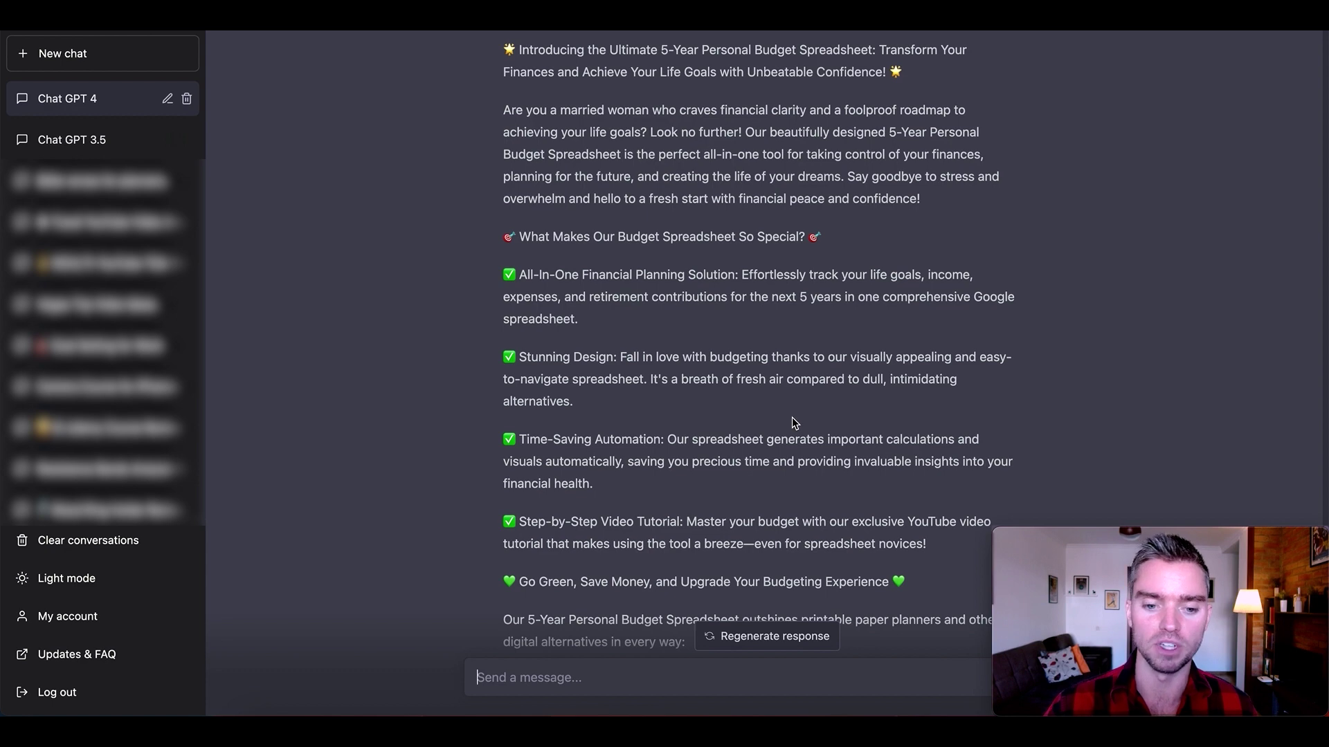
scroll(793, 419, "down", 5)
scroll(792, 417, "down", 2)
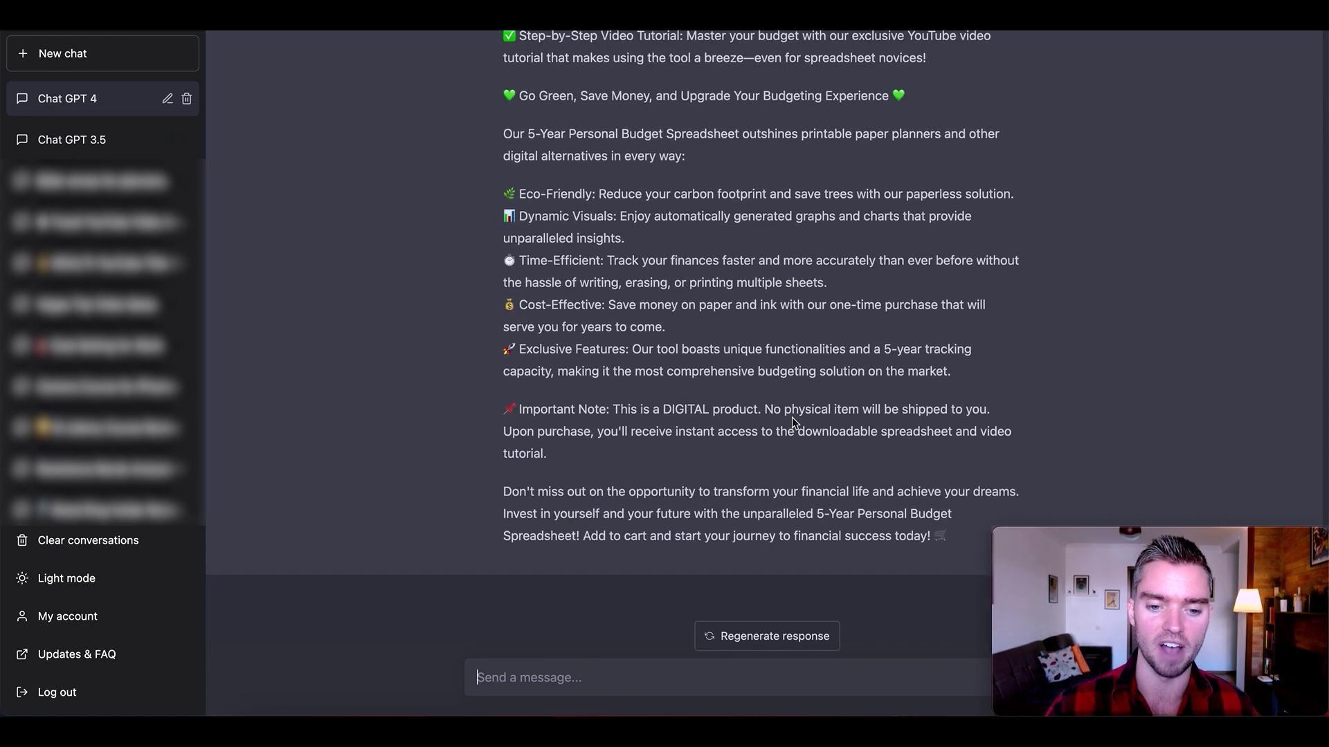
left_click_drag(959, 528, 503, 618)
Search Google in a new tab for 'plagarism checker online'
scroll(661, 482, "down", 8)
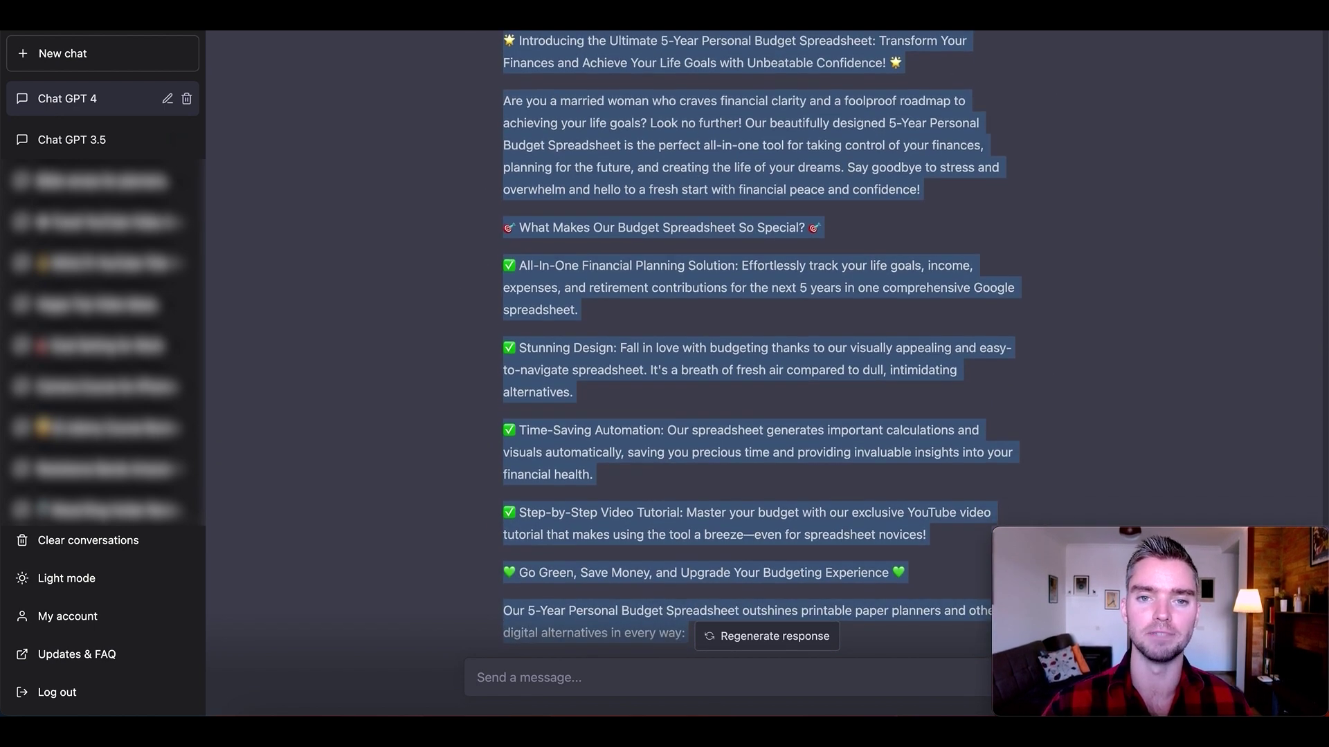
key("super+t")
type("p")
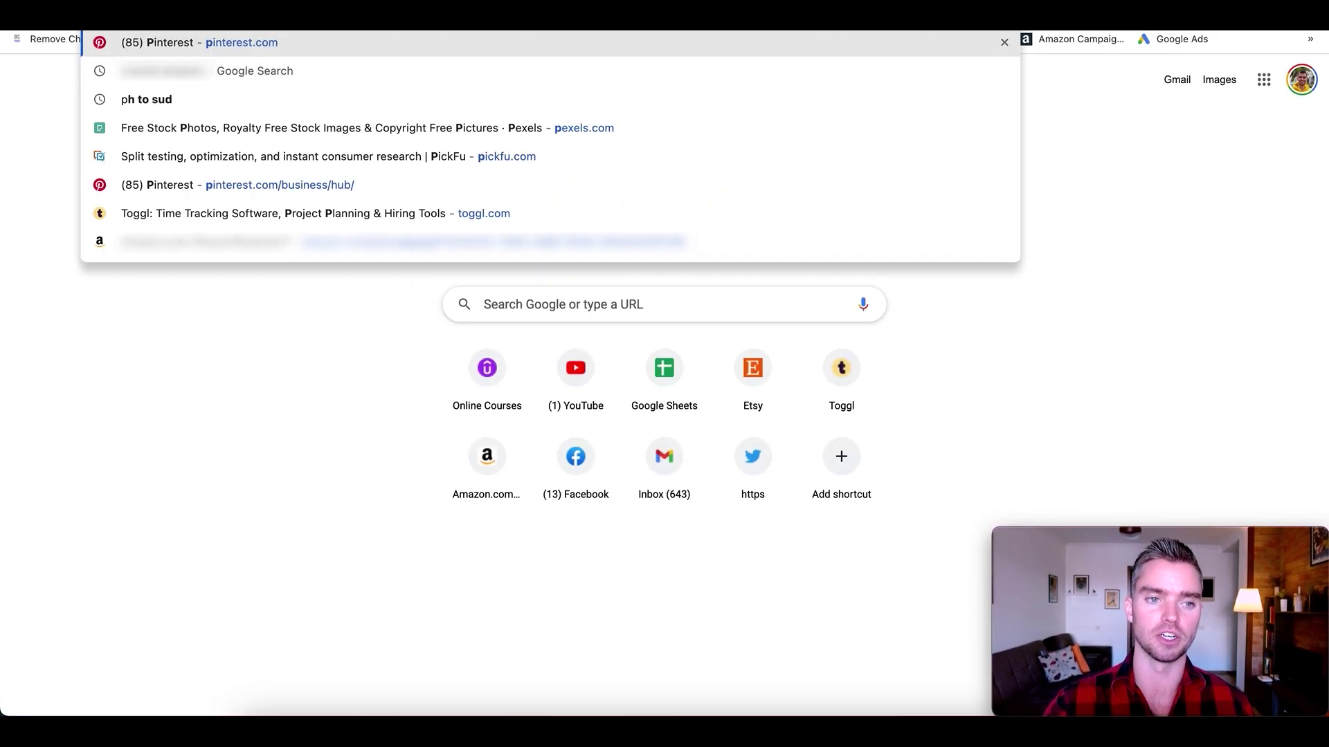
type("lagarism checker online")
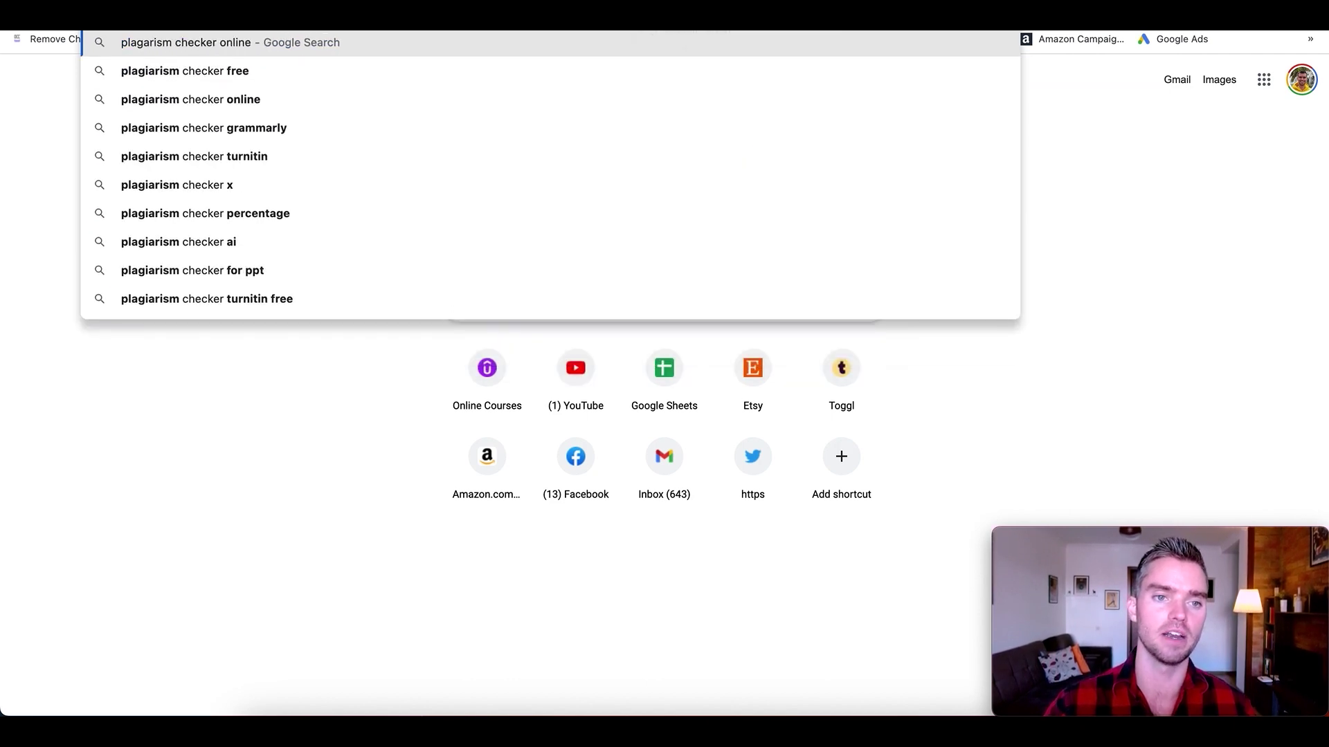
key("Return")
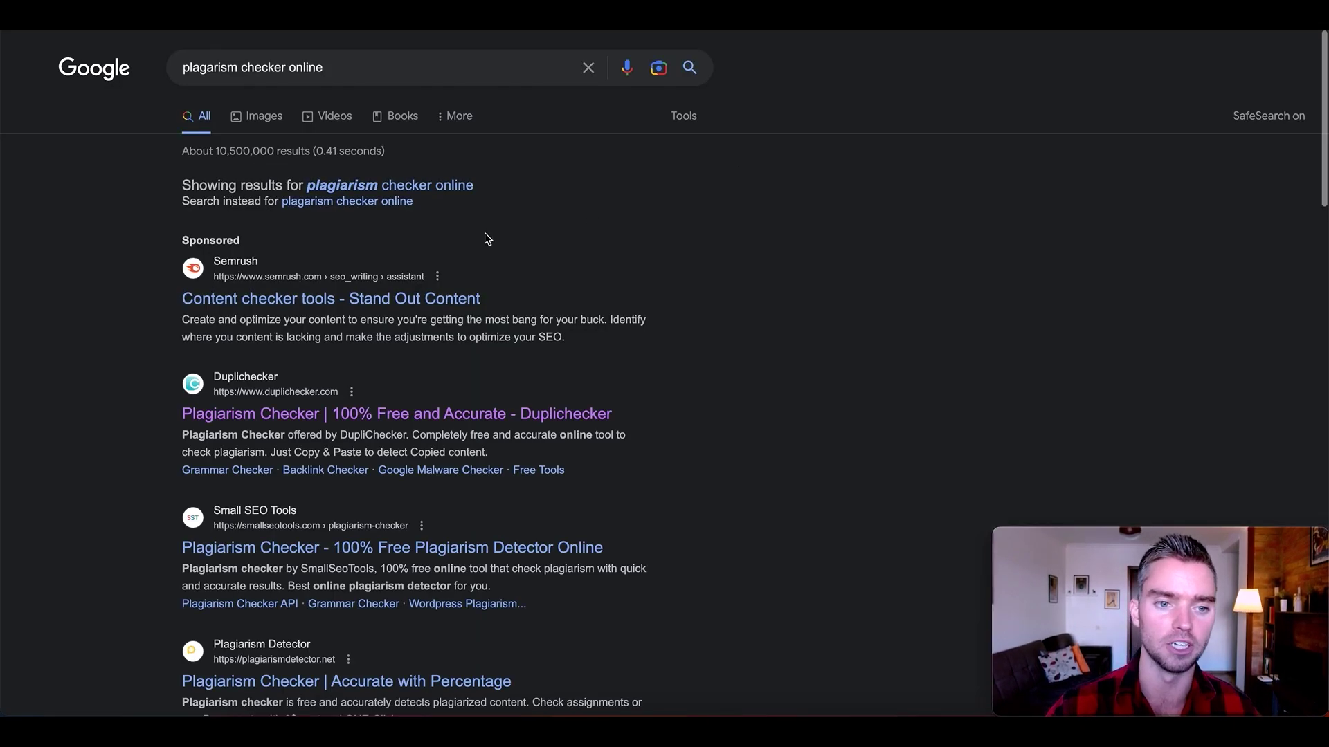
Open Duplichecker from the results and run Check Plagiarism from its text editor
left_click(256, 412)
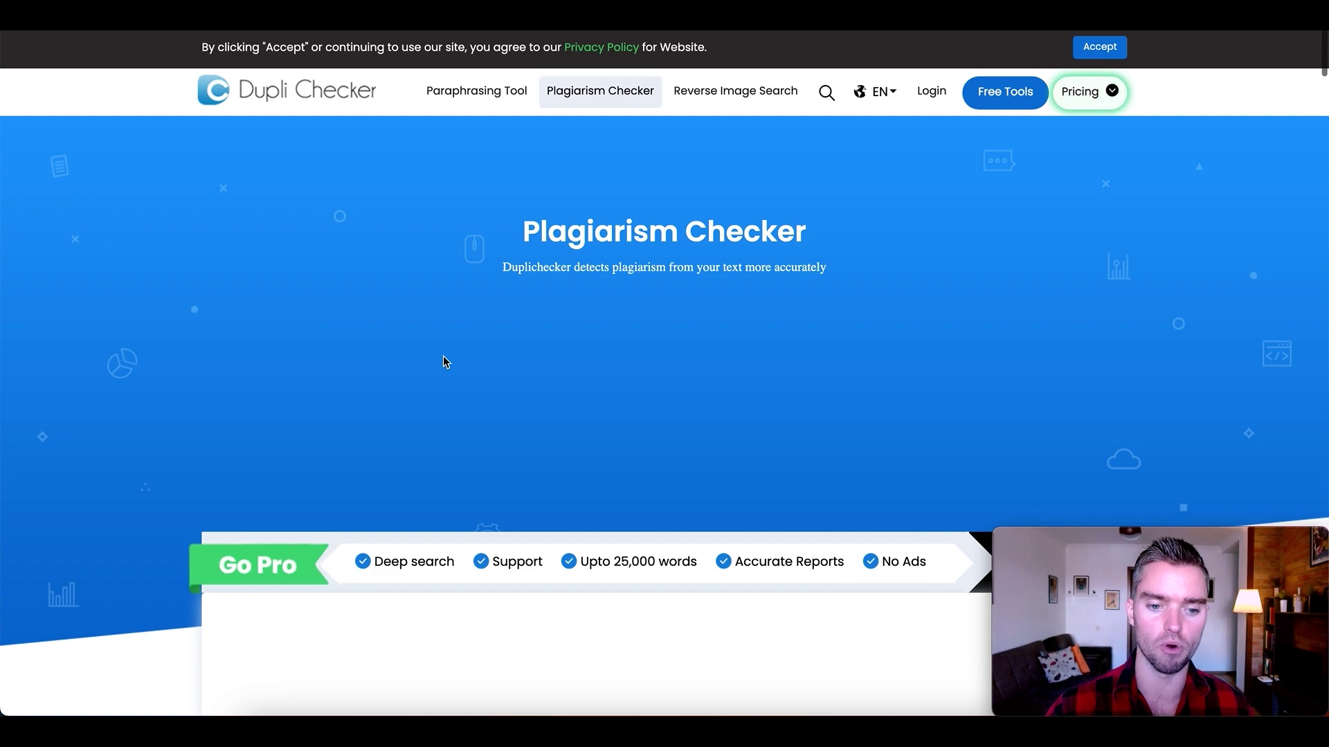
scroll(443, 360, "down", 4)
scroll(443, 360, "down", 2)
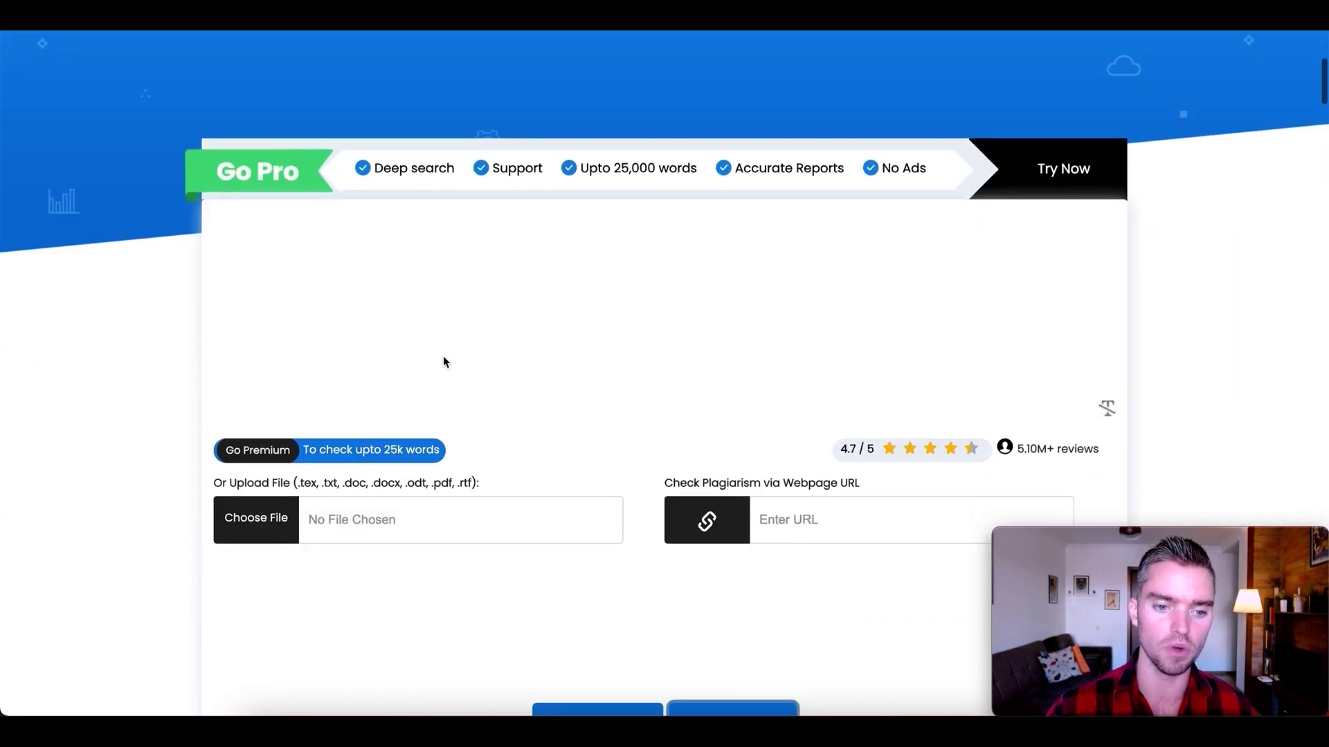
scroll(415, 387, "down", 2)
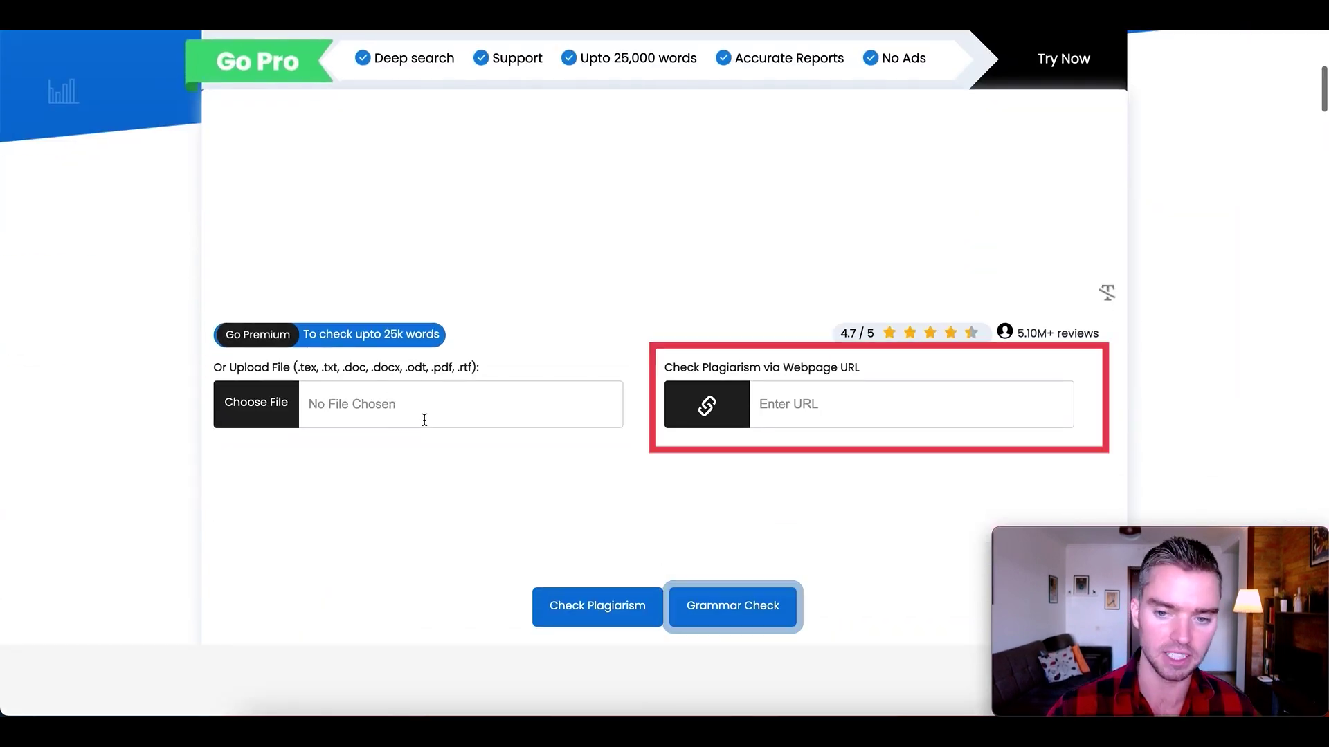
scroll(446, 380, "down", 1)
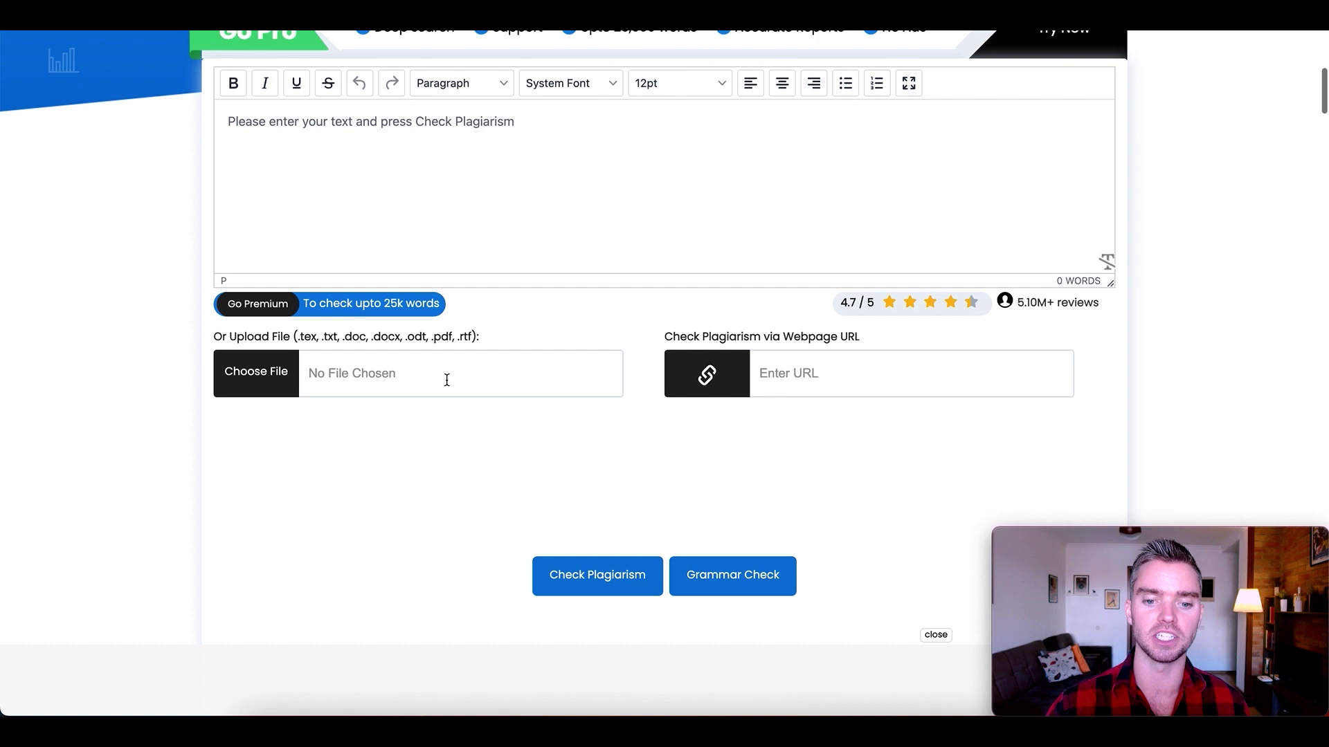
left_click(600, 582)
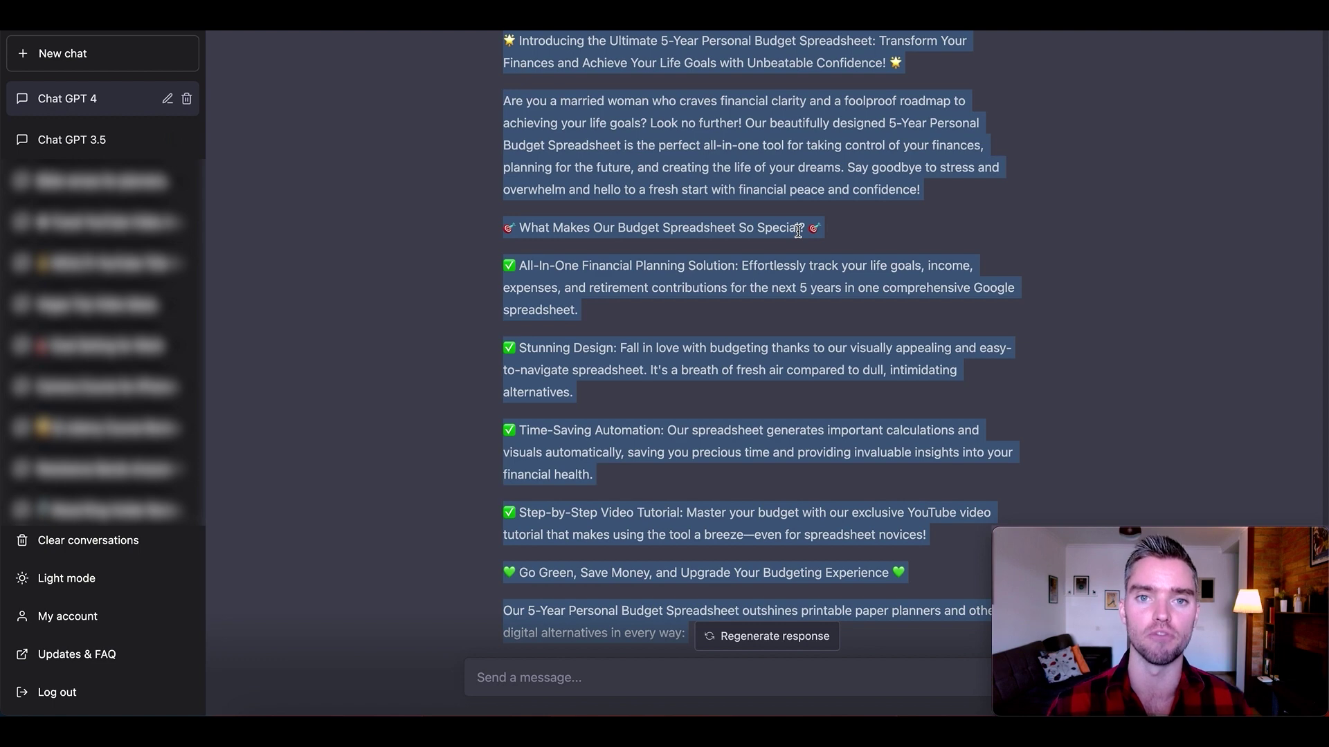
Clear the text selection on GPT-4's Etsy description
left_click(933, 198)
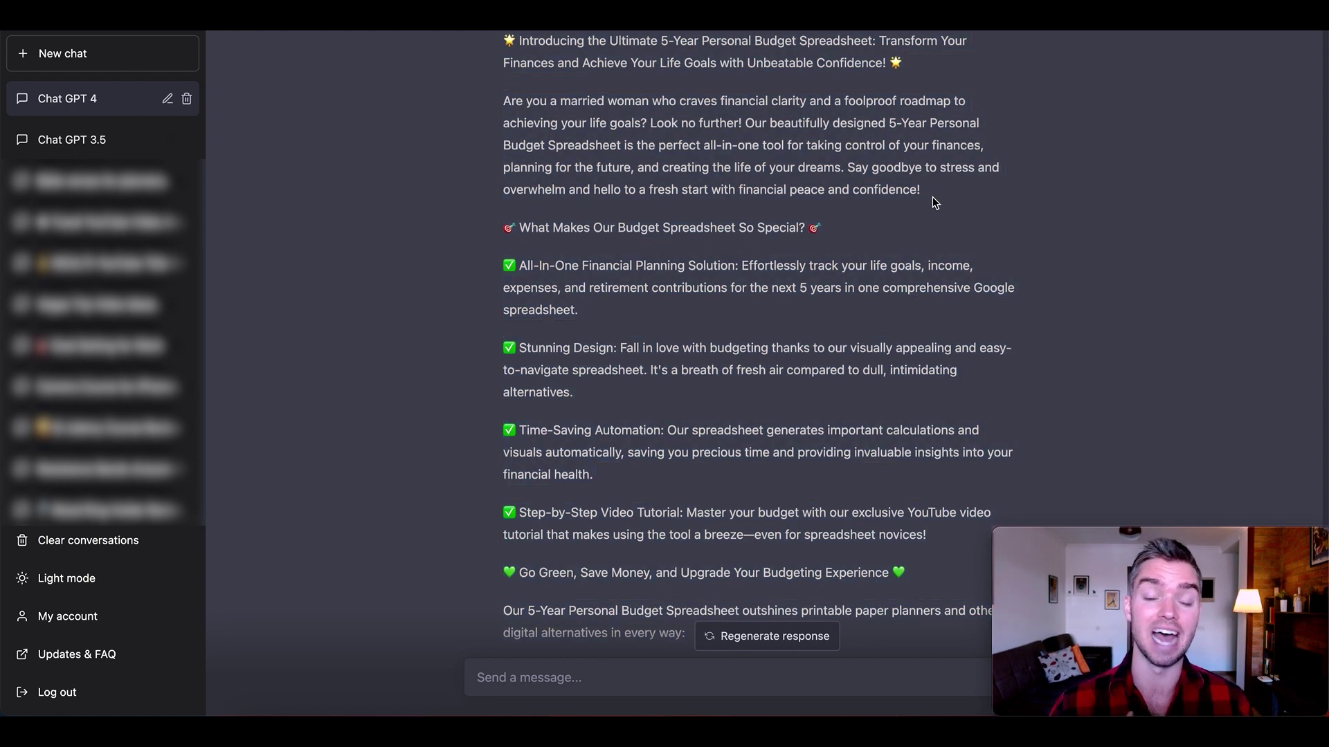